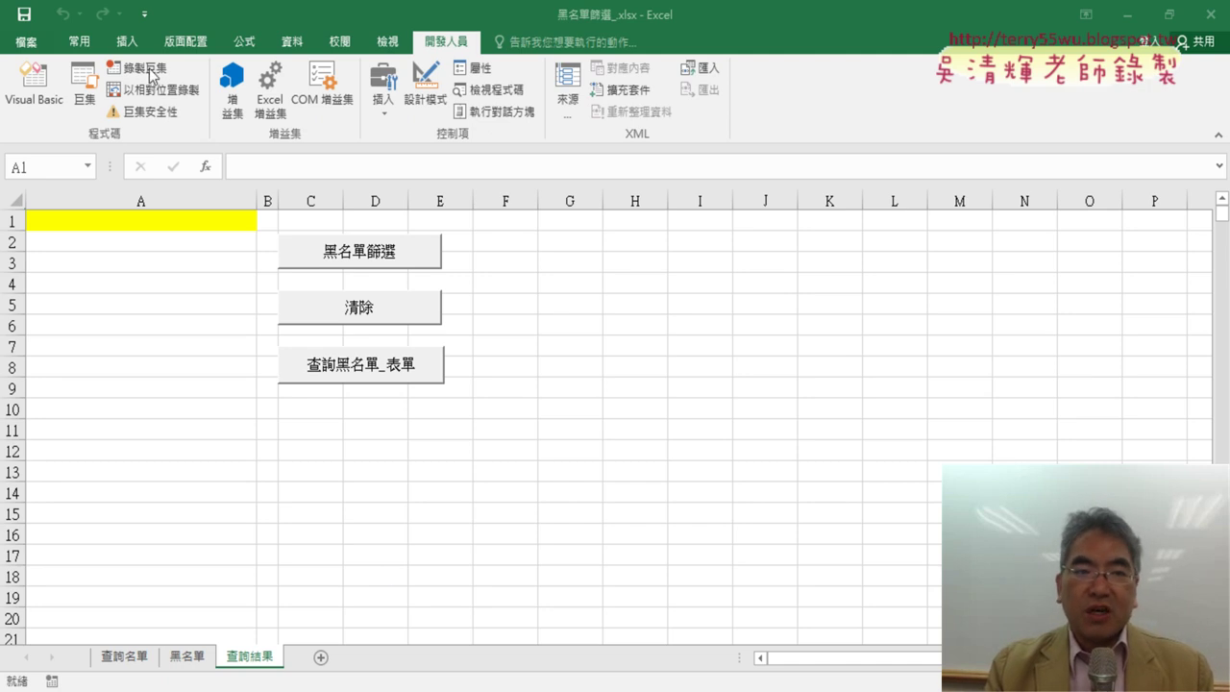
Open the 查詢名單 sheet and inspect cell B2's =COUNTIF(黑名單,A2) formula
click(523, 491)
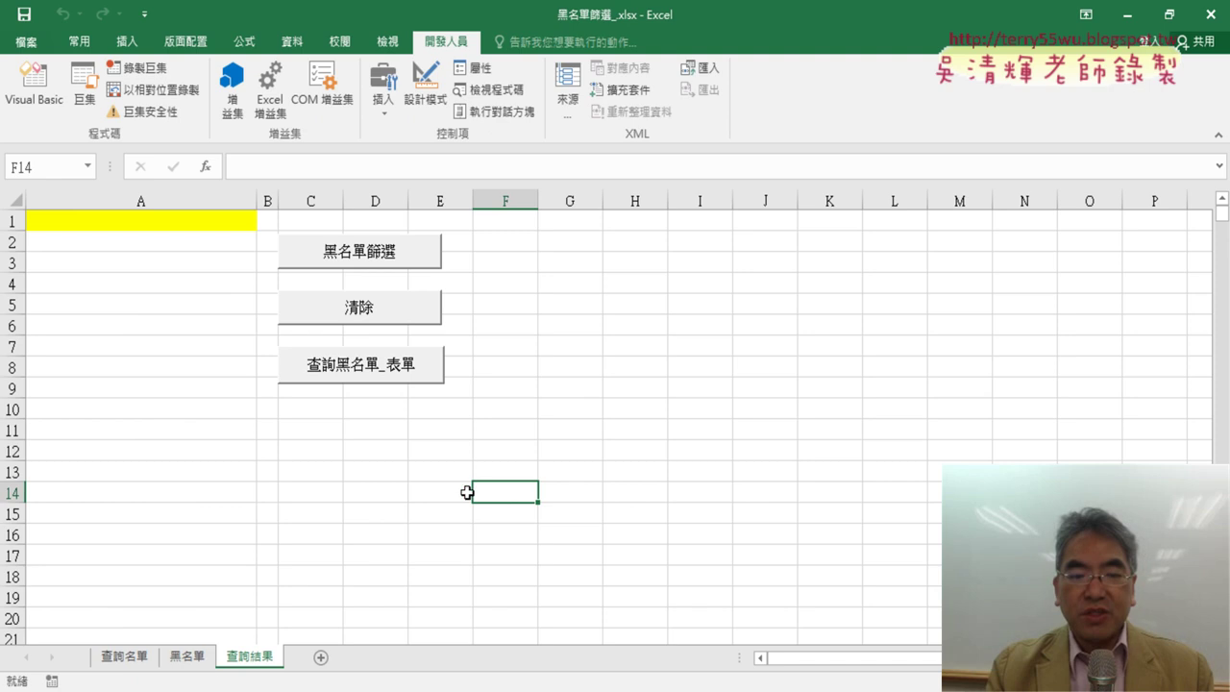
click(122, 657)
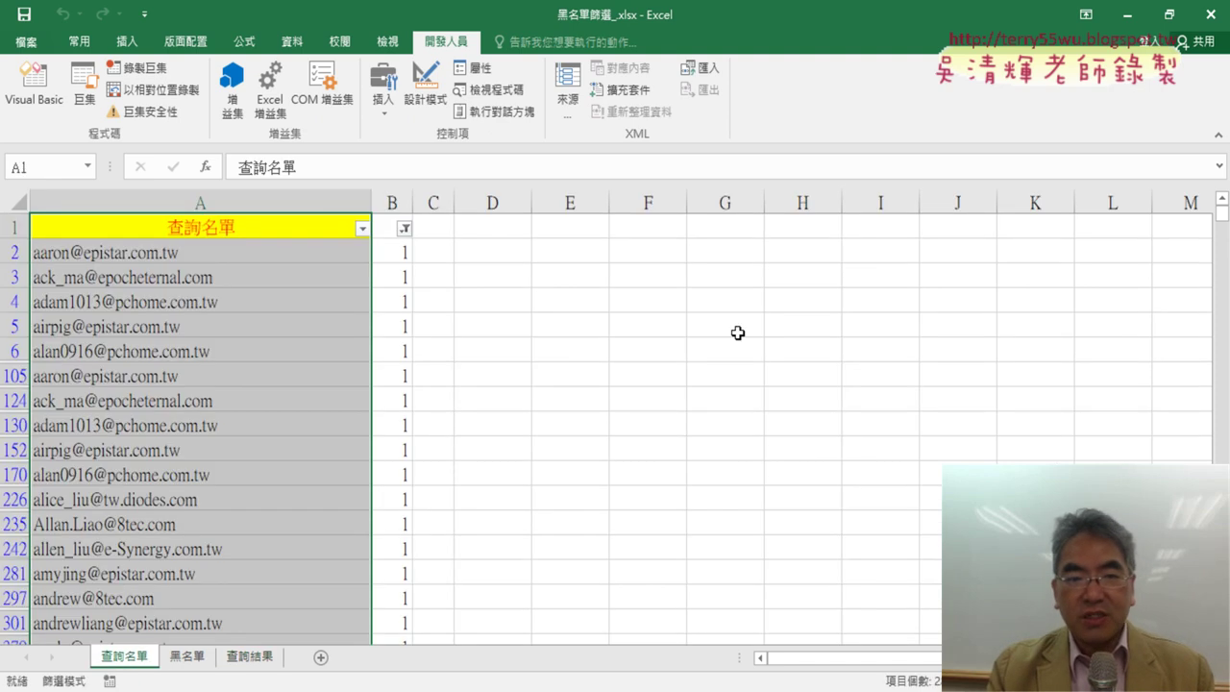
click(395, 247)
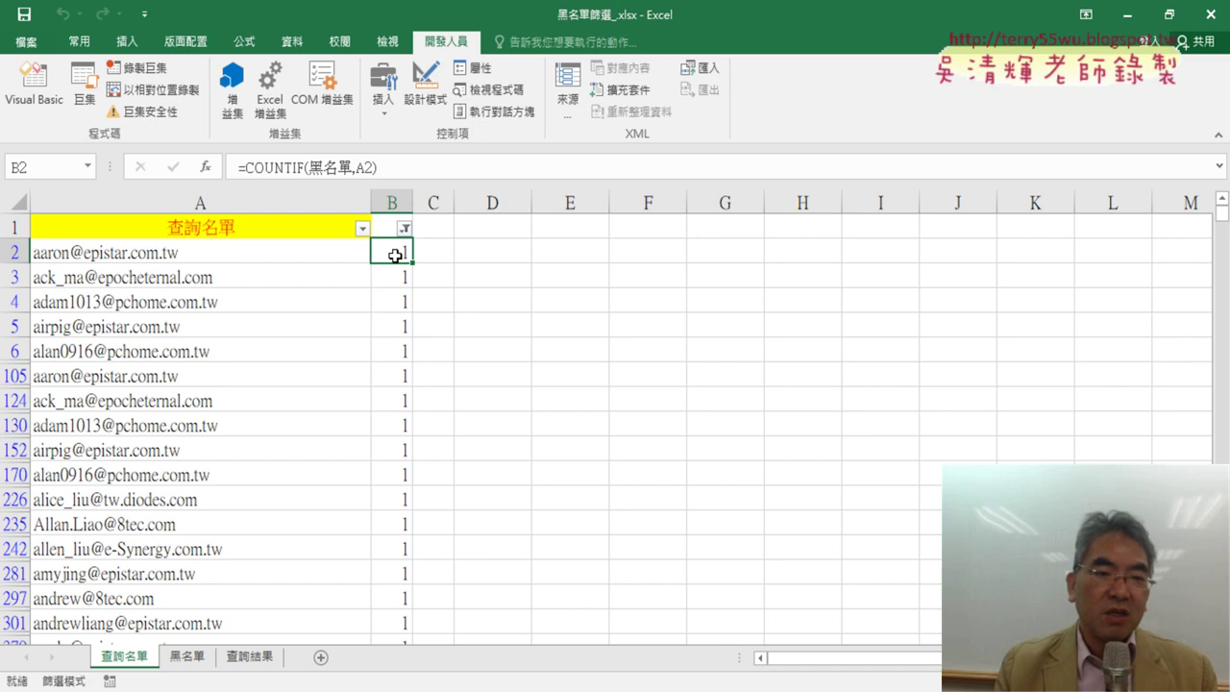
Turn off the AutoFilter on 查詢名單 so every email shows with its 0/1 flag
click(382, 221)
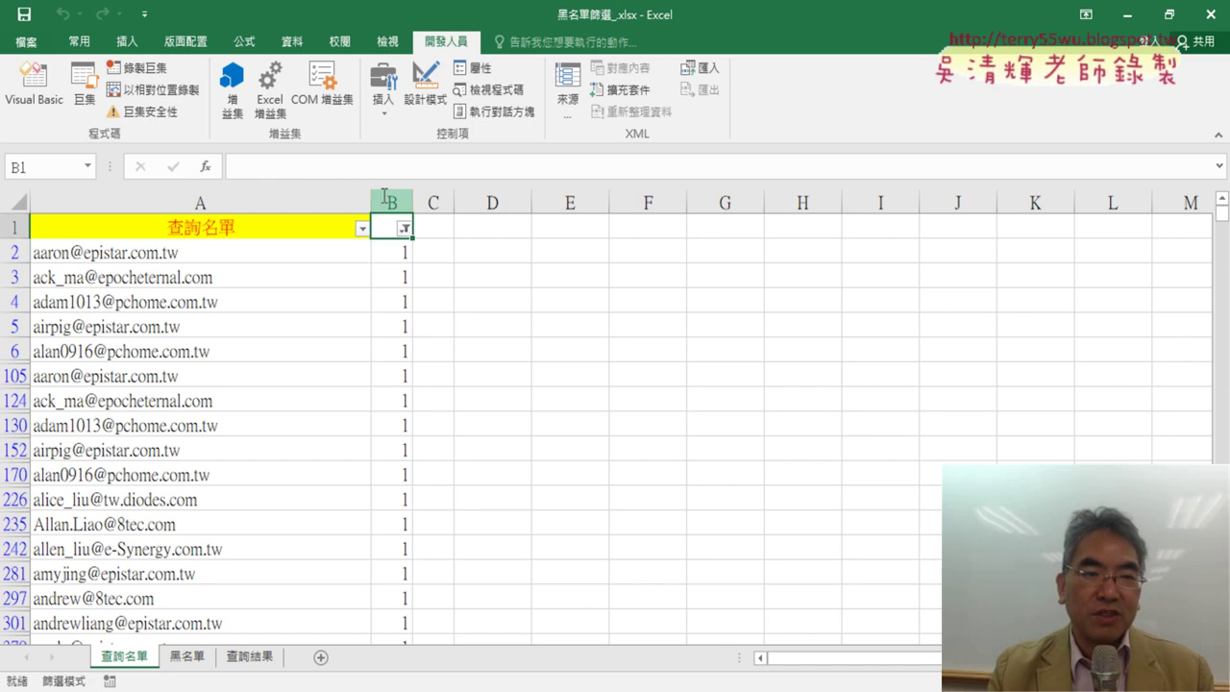
click(293, 41)
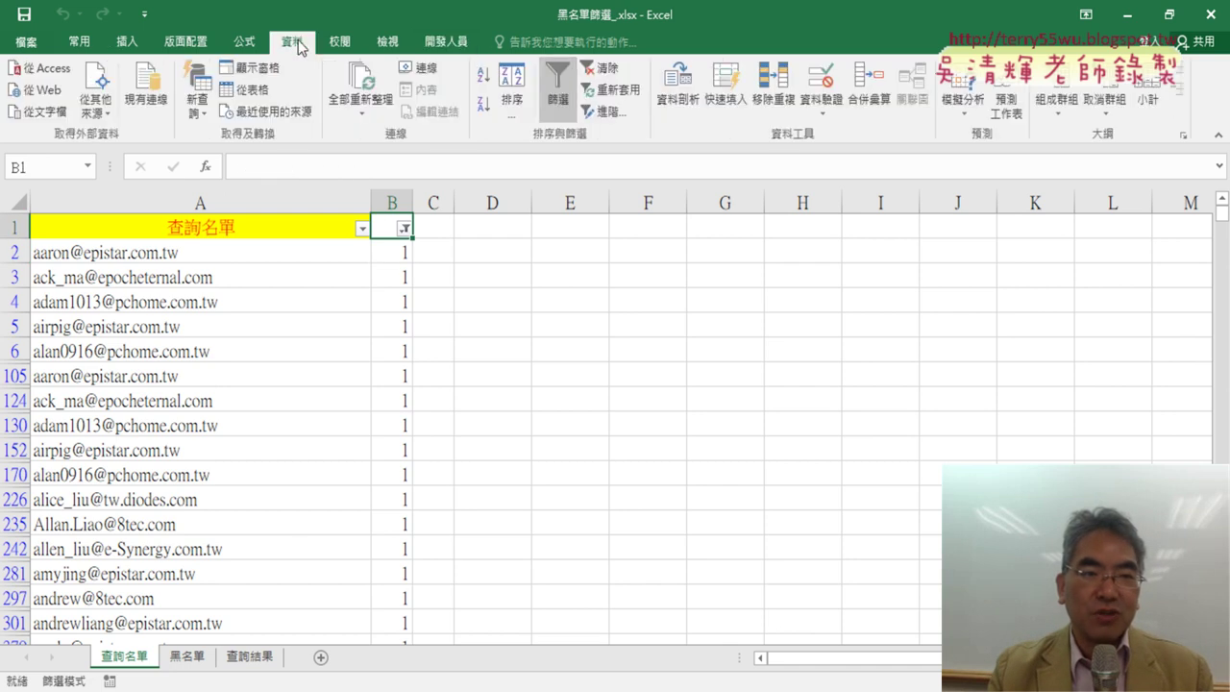
click(557, 92)
click(546, 373)
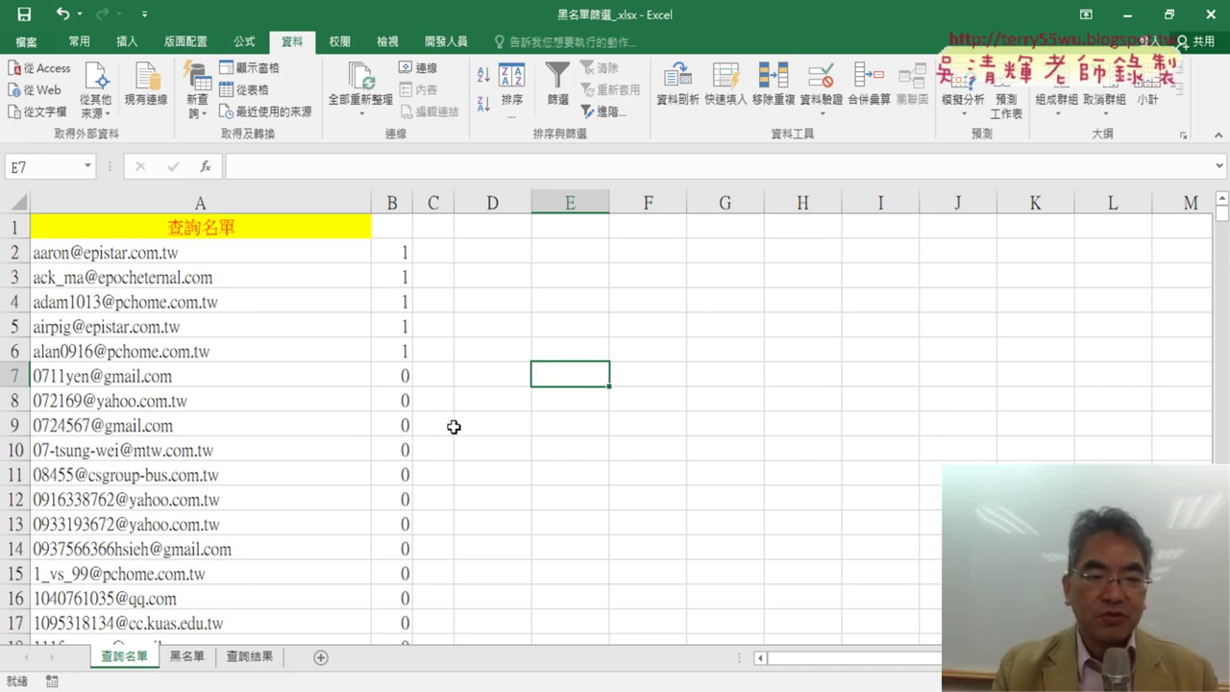
Return to the 查詢結果 sheet and run the 黑名單篩選 macro
click(245, 656)
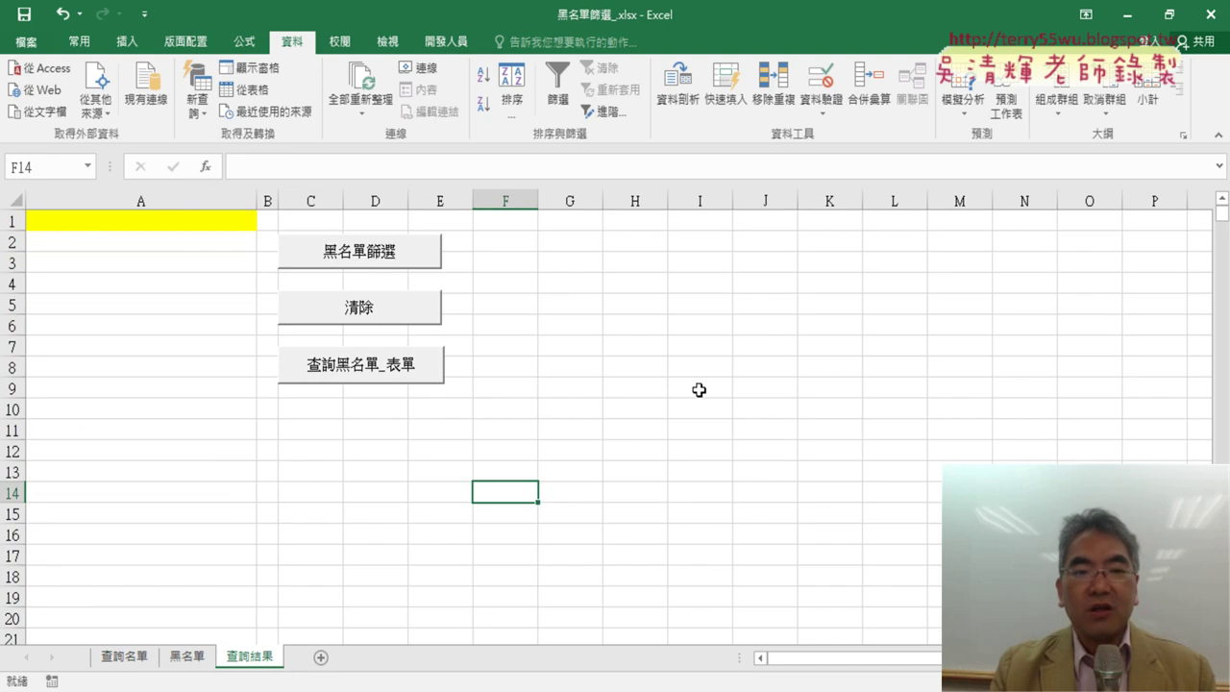
click(116, 658)
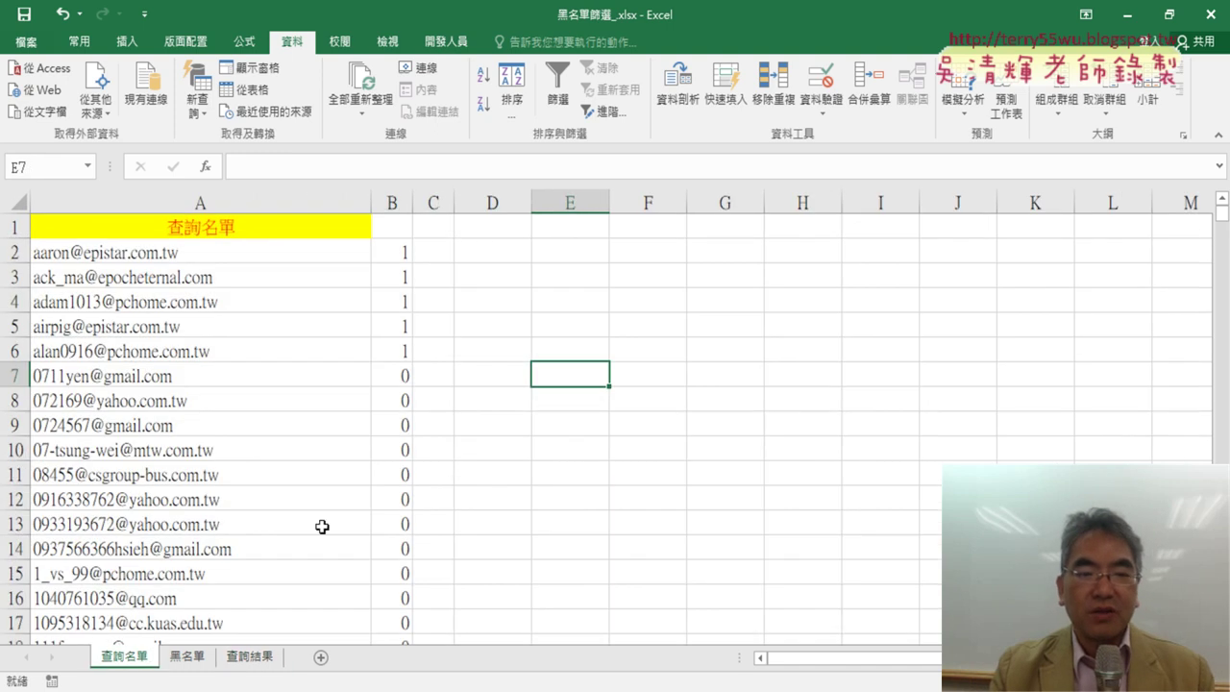
click(252, 657)
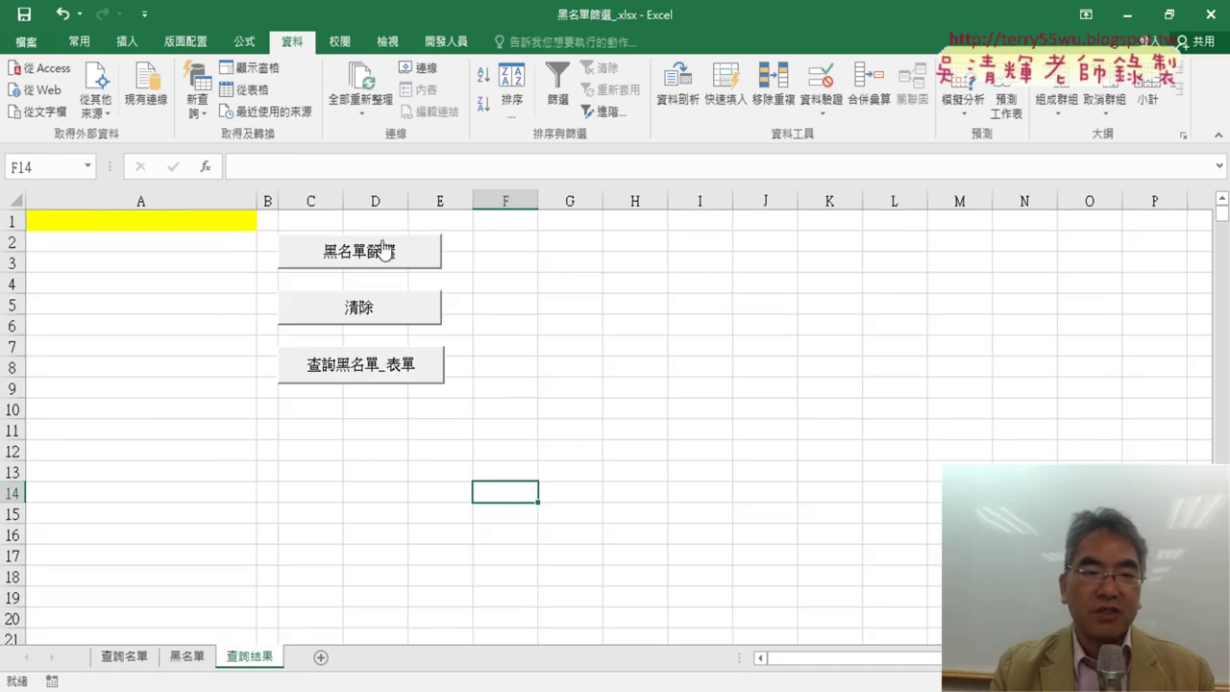
click(381, 245)
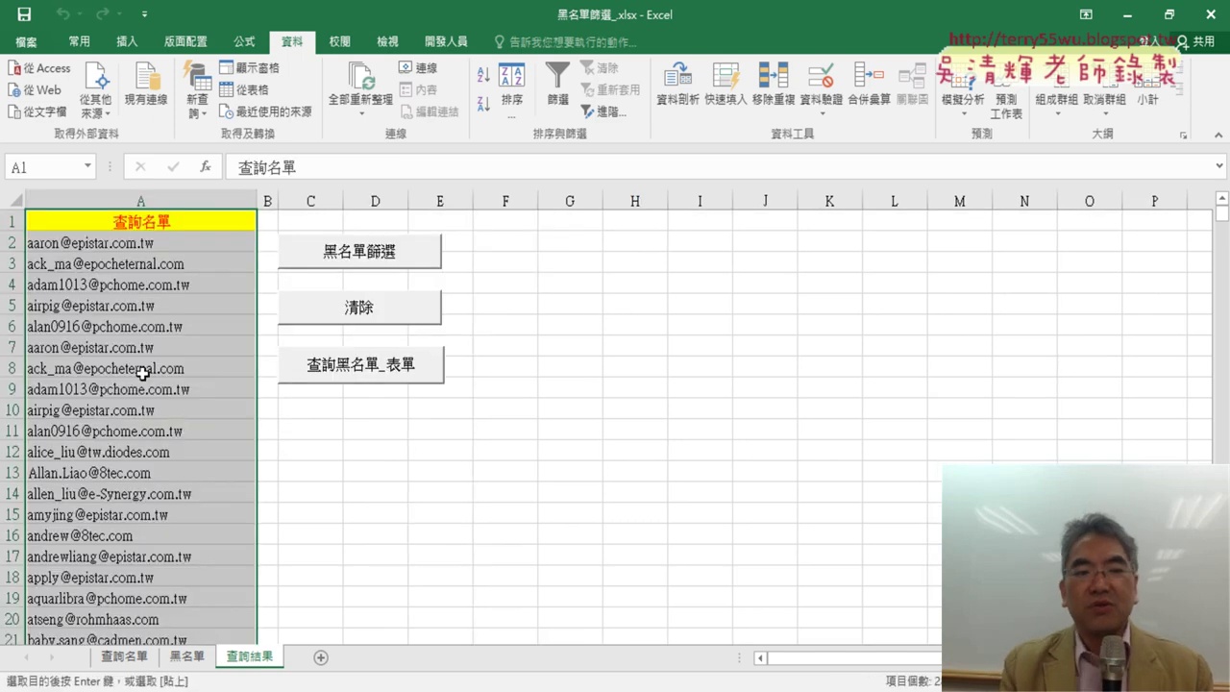
Clear column A with 清除, rerun 黑名單篩選, and compare the result against 查詢名單
click(375, 325)
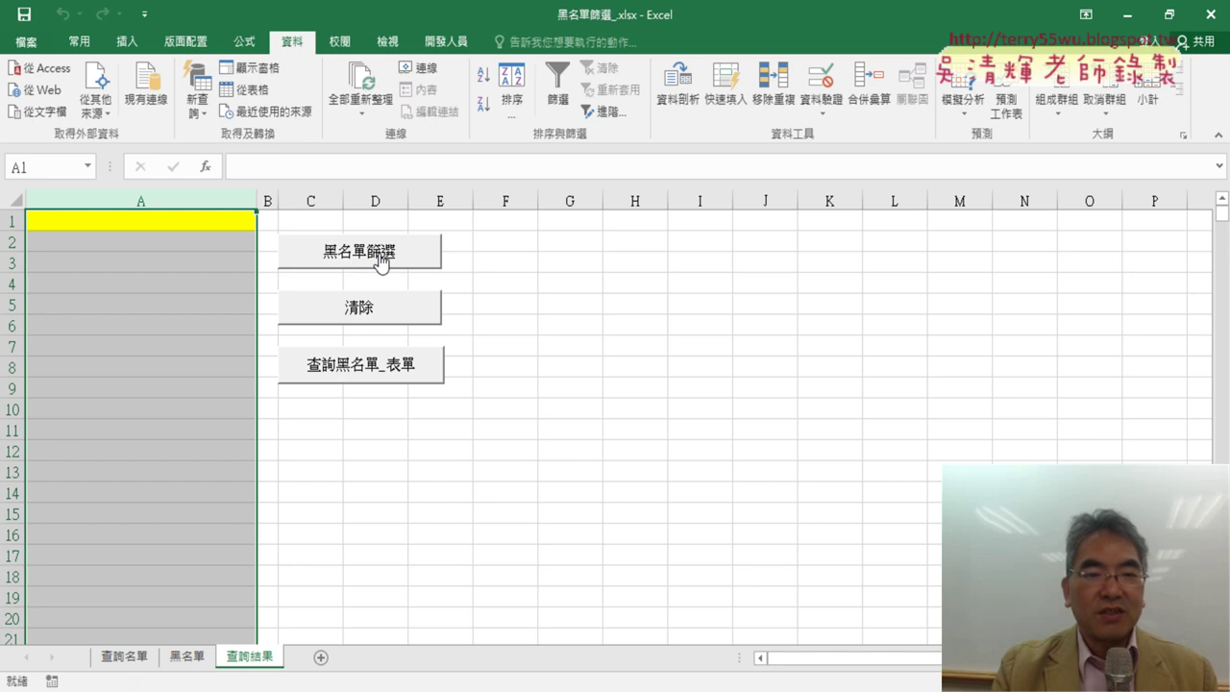
click(384, 257)
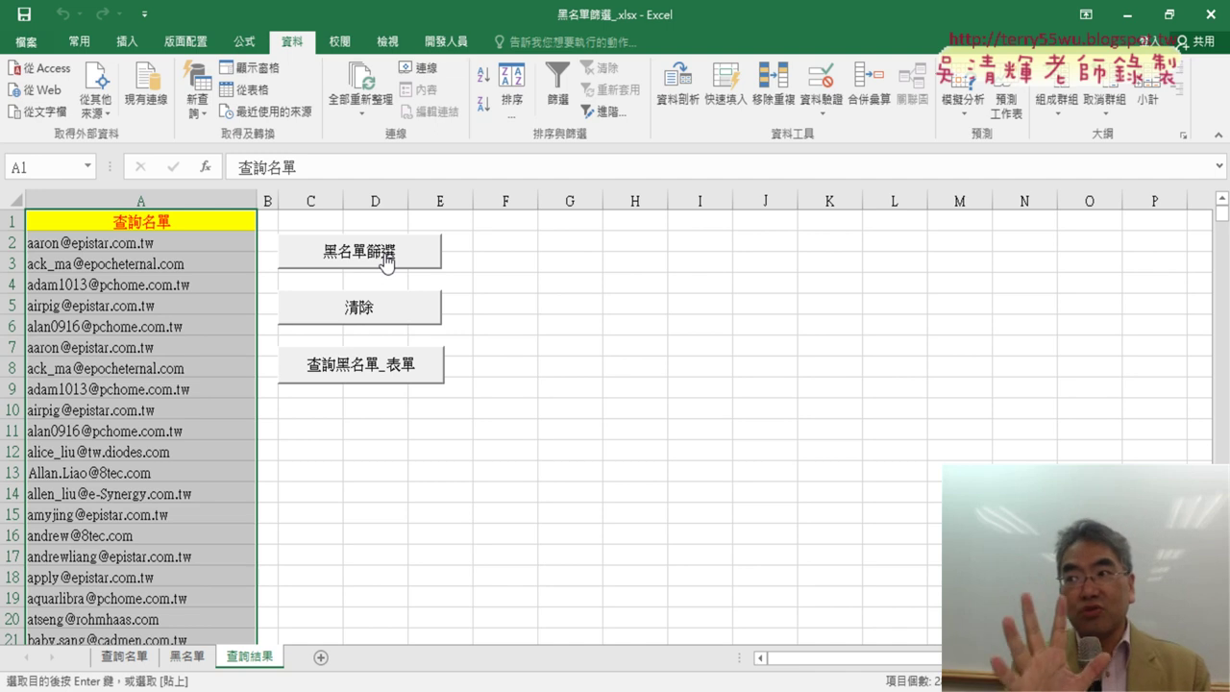
click(124, 657)
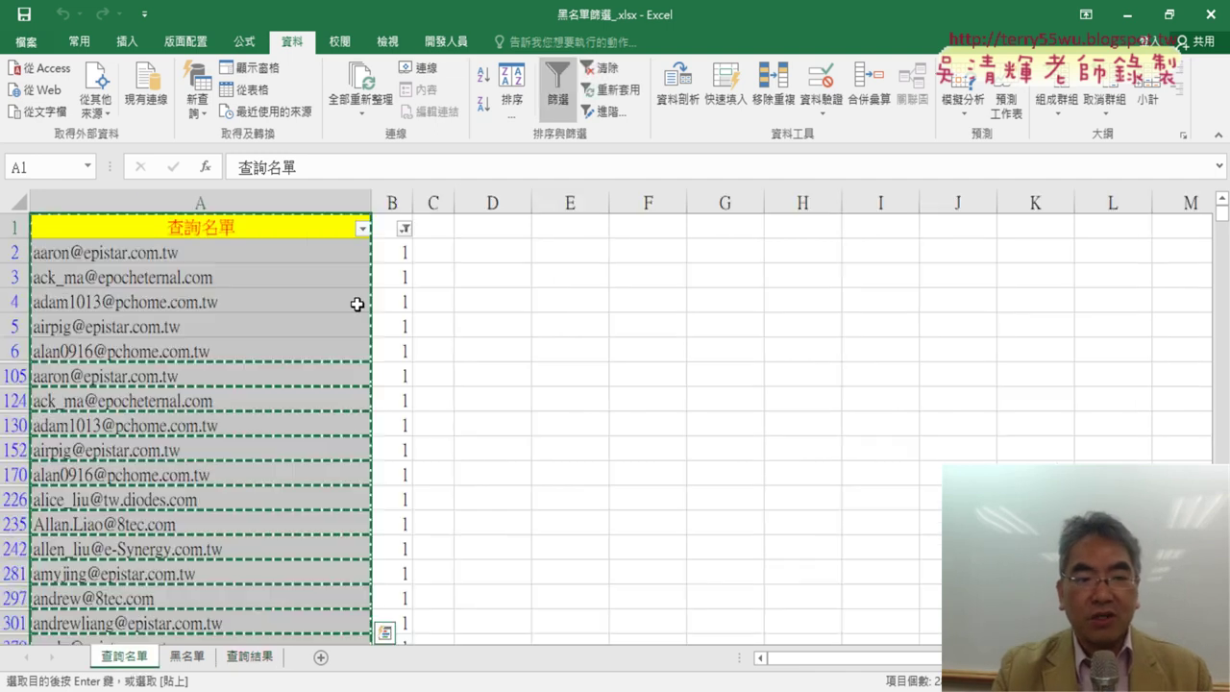
click(248, 656)
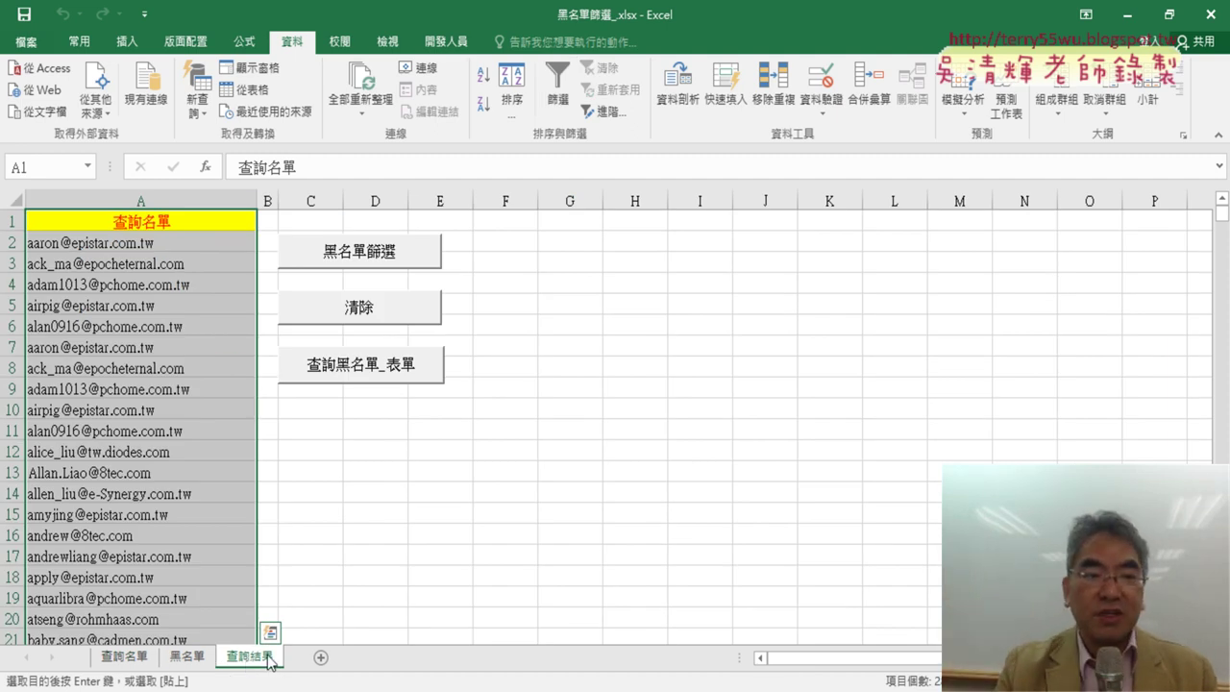
Clear and regenerate the blacklist matches in column A once more
click(370, 317)
click(372, 252)
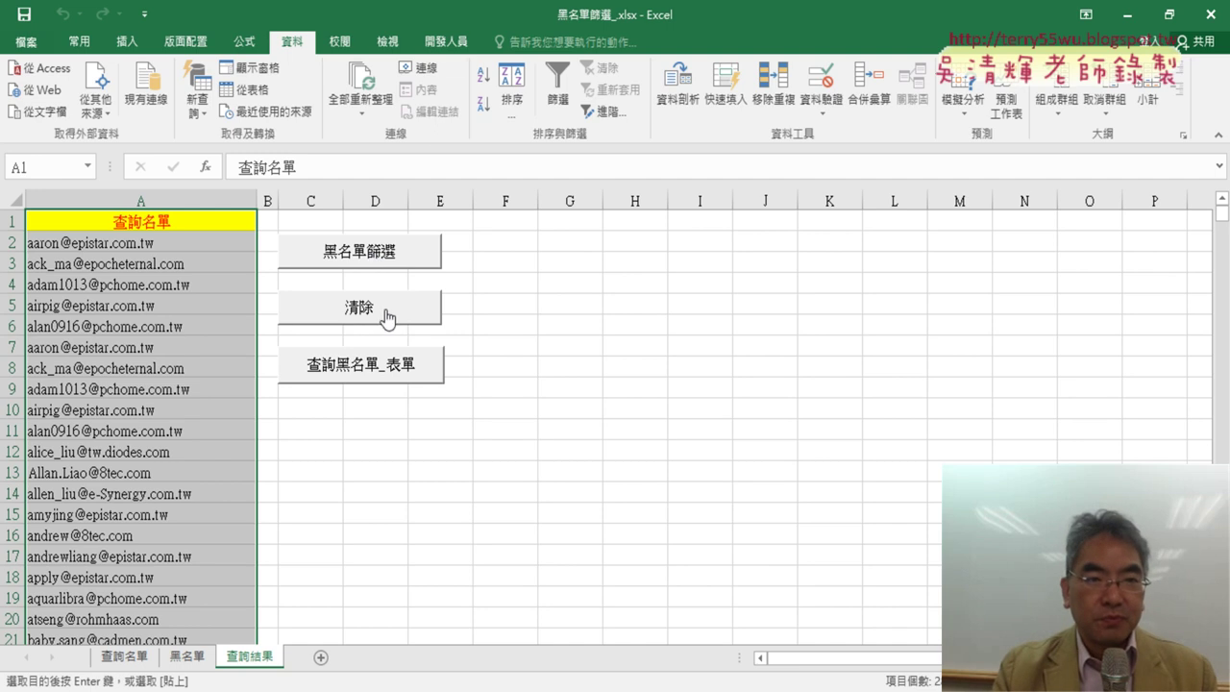
click(437, 48)
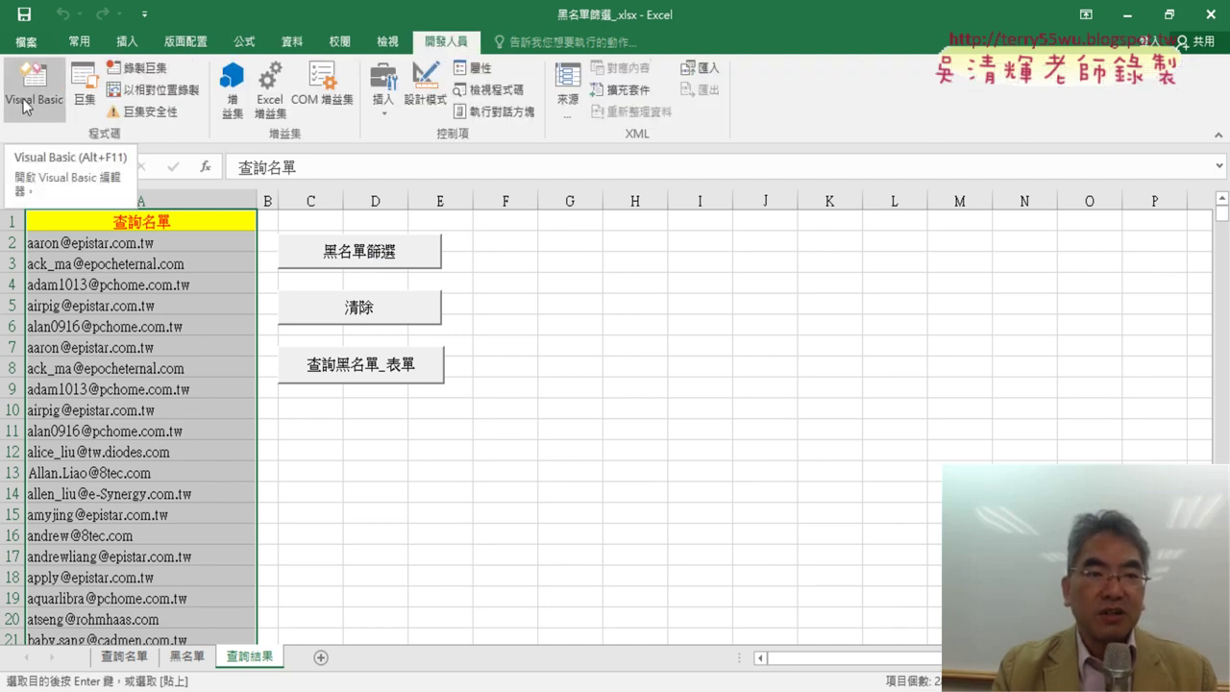
Open Module1's 清除 and 黑名單篩選 code from the Macros list, then reopen it via Visual Basic
click(85, 96)
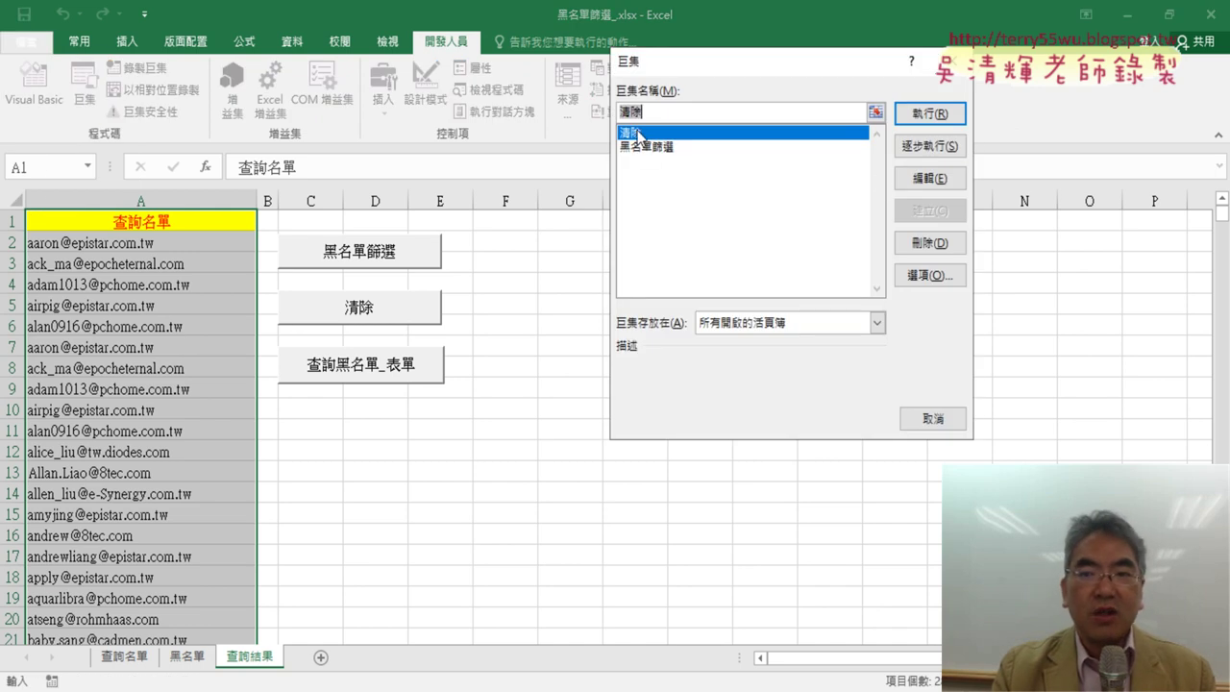
click(939, 178)
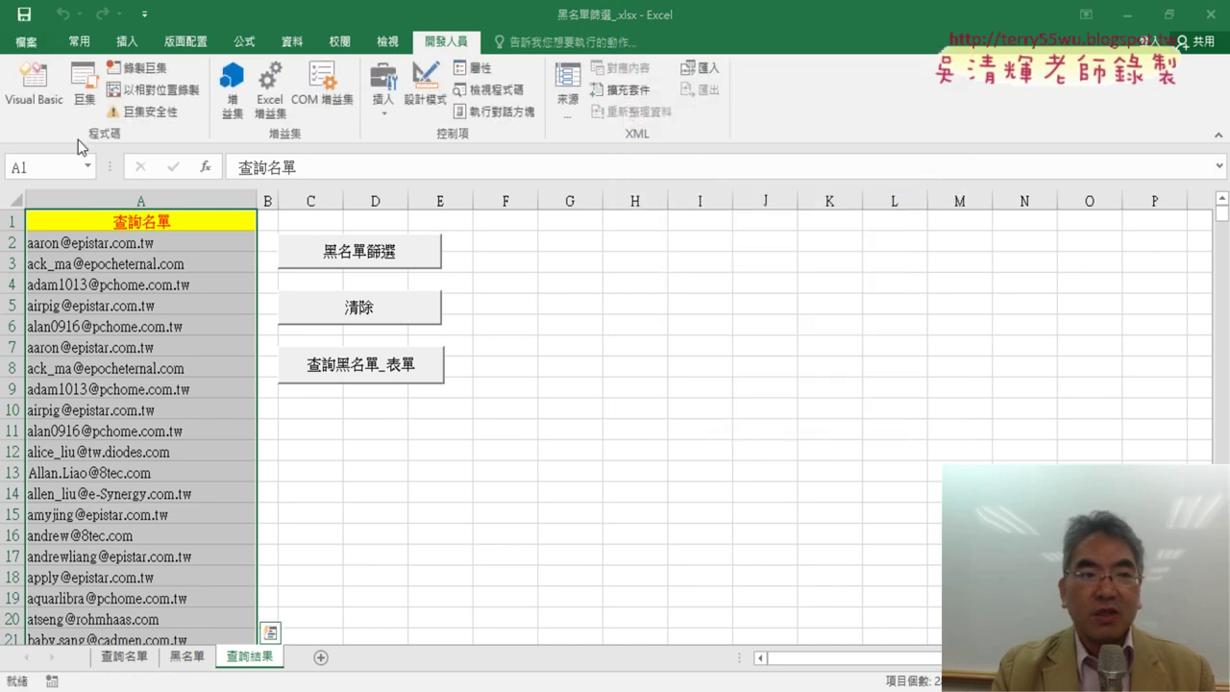
click(35, 85)
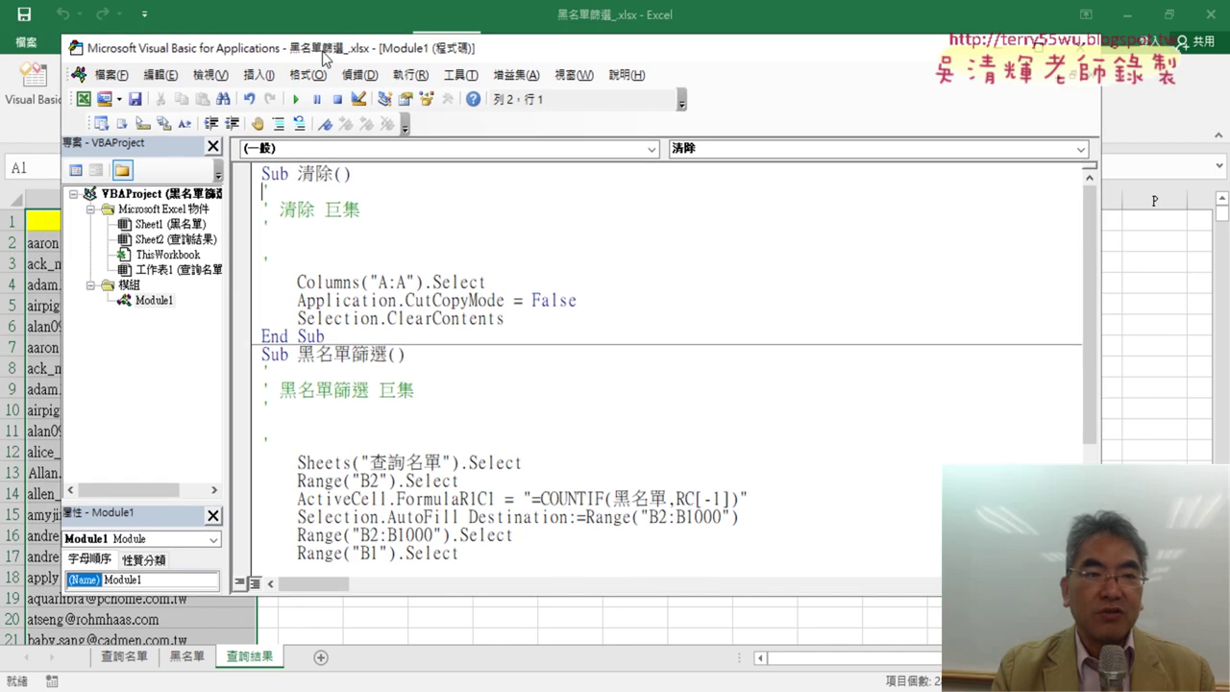
key(alt+q)
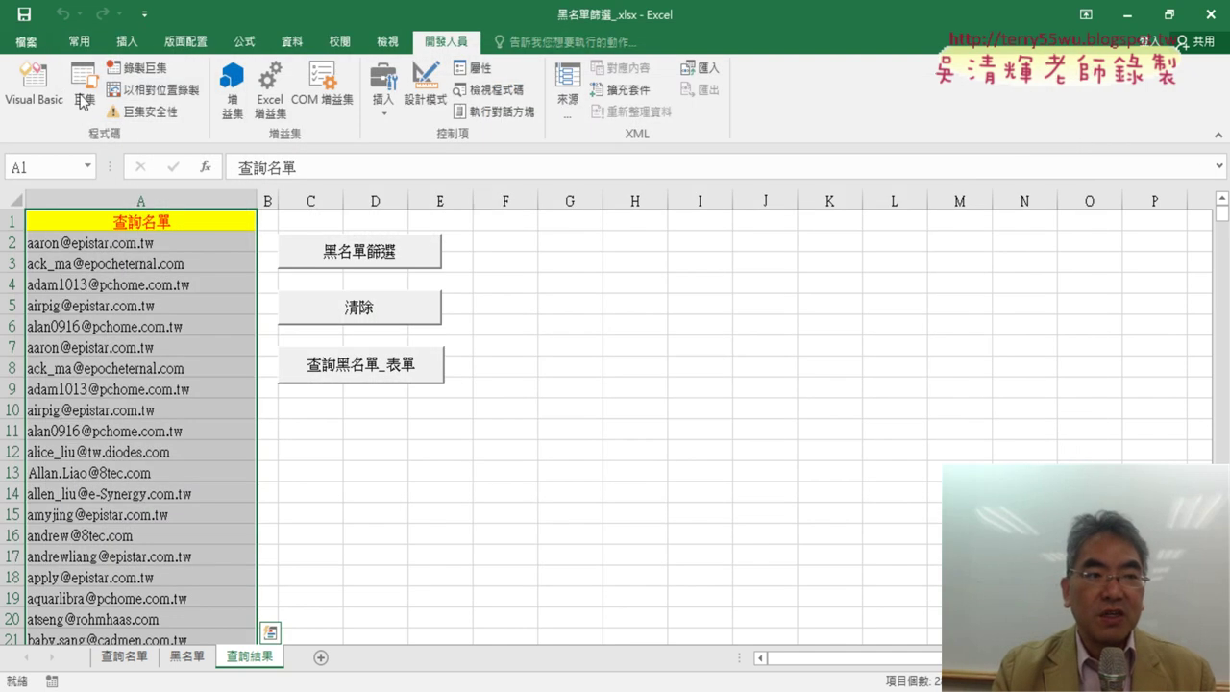
click(84, 84)
click(918, 182)
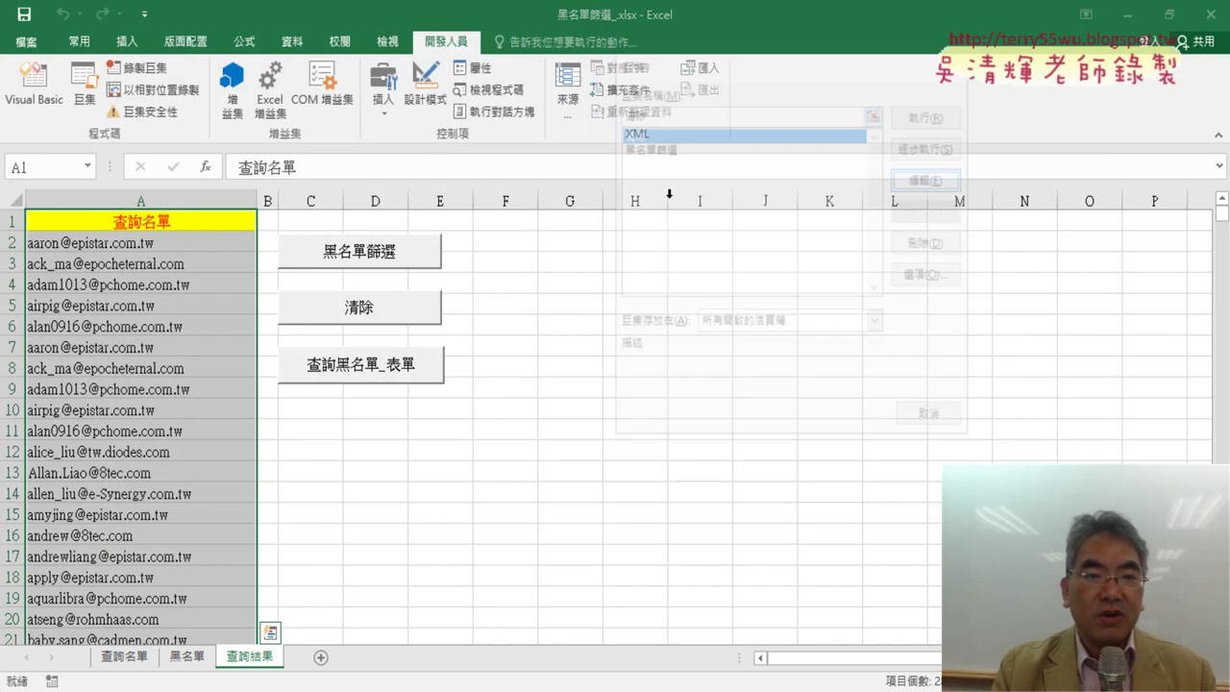
click(36, 100)
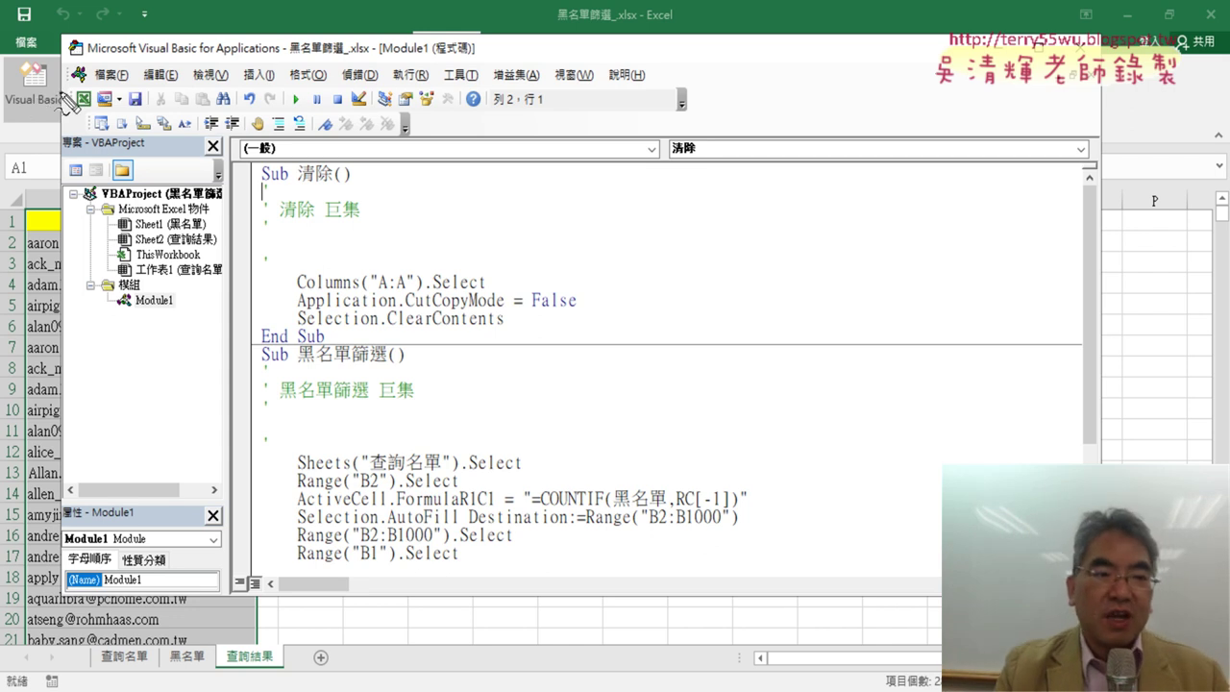
Annotate Module1, the Sub lines, the name 清除 and End Sub to mark each macro's extent
mouse_move(169, 311)
mouse_down()
mouse_move(125, 294)
mouse_move(187, 305)
mouse_up()
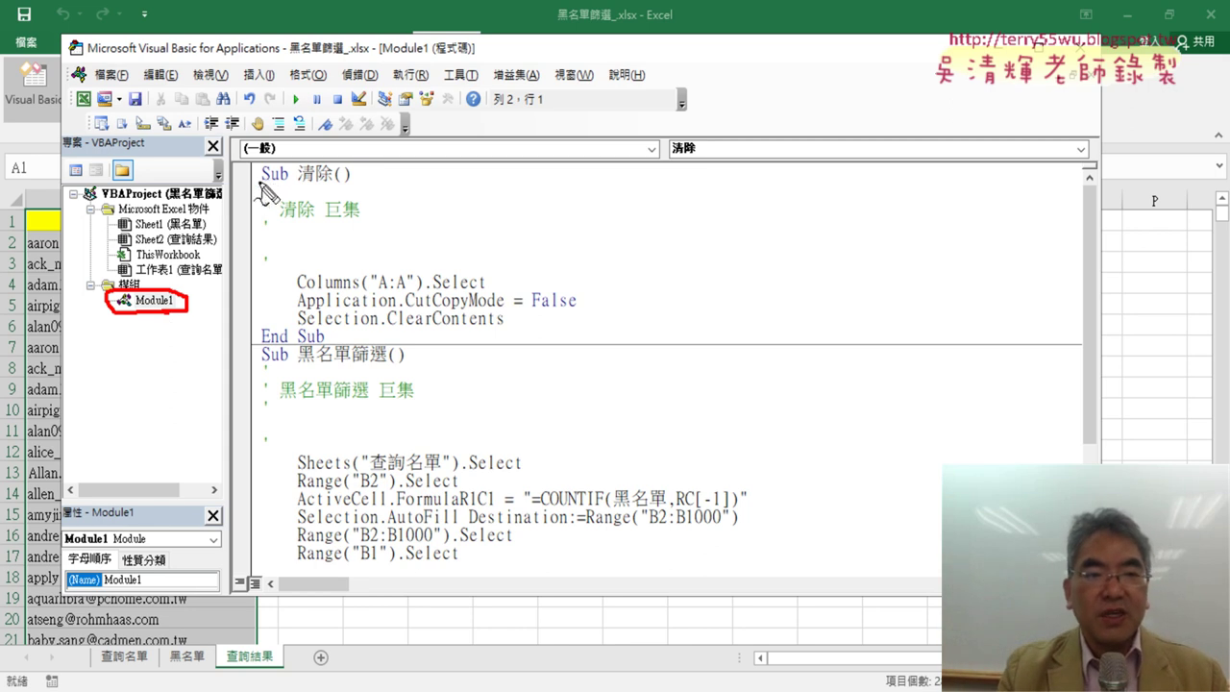
drag(260, 182, 276, 185)
drag(260, 363, 287, 361)
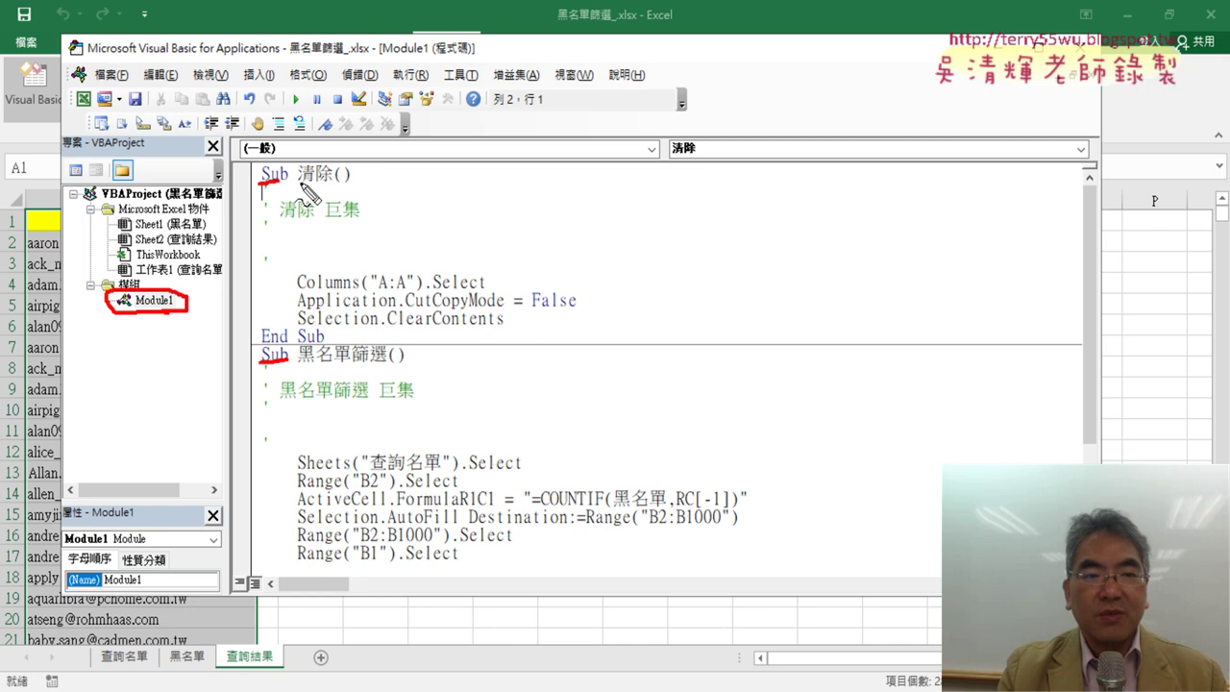
drag(300, 179, 327, 179)
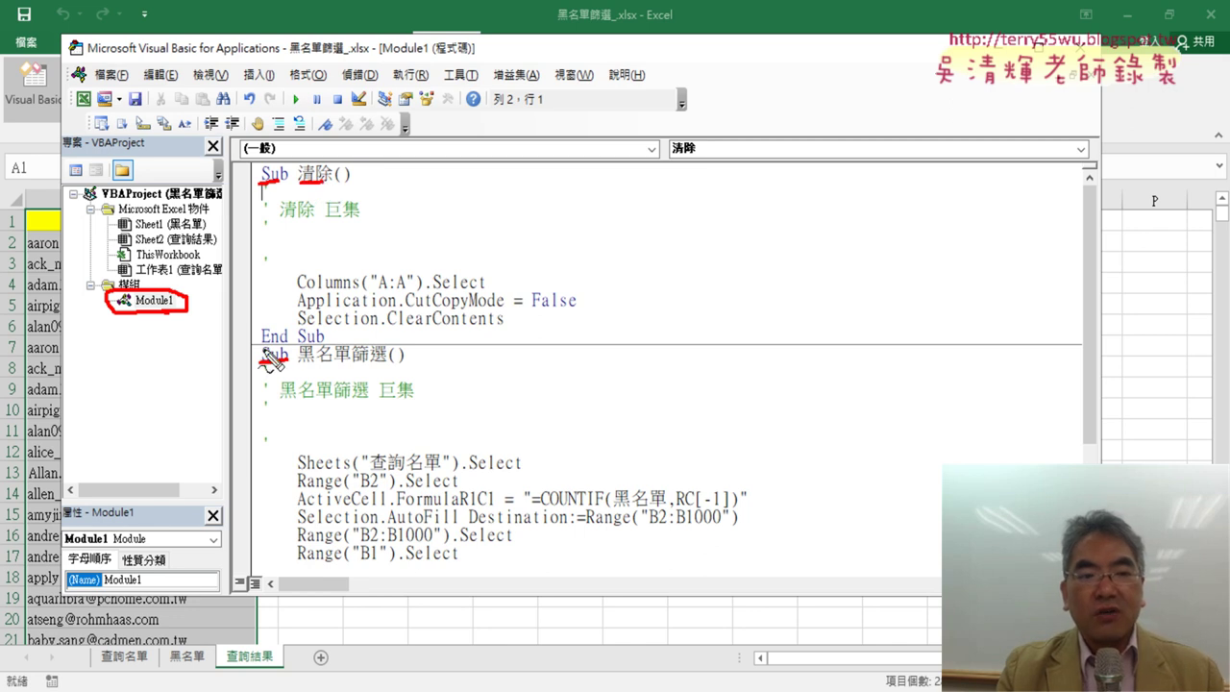
drag(260, 343, 331, 343)
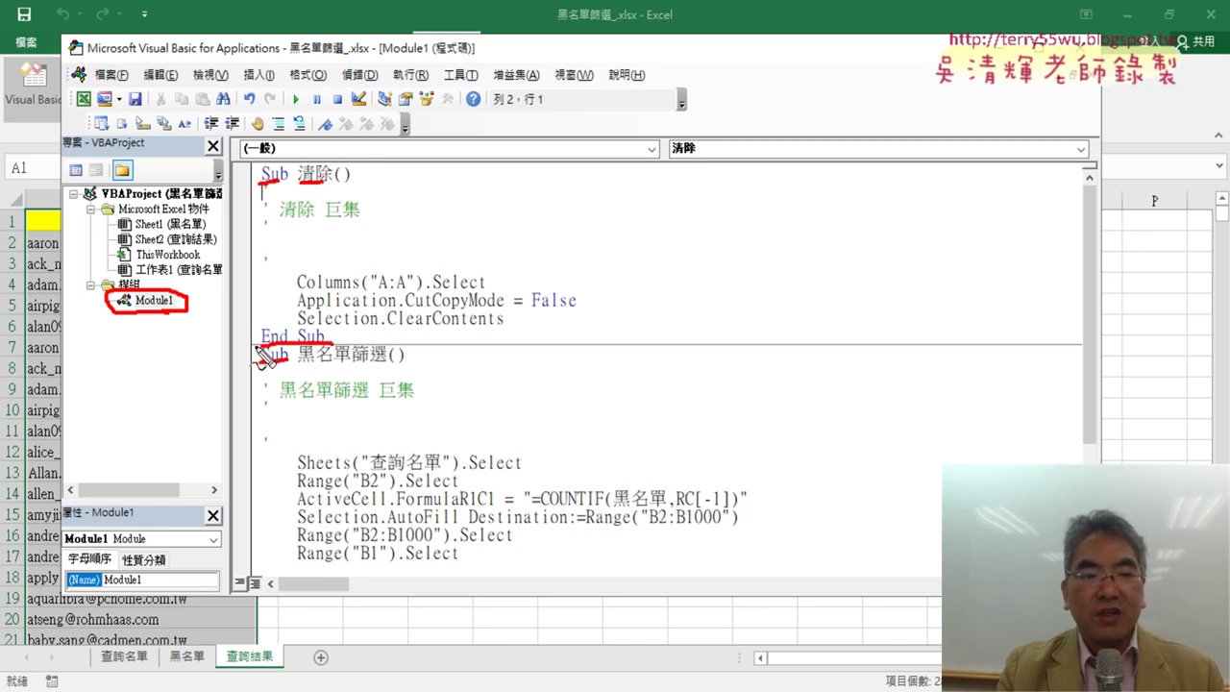
mouse_move(253, 344)
mouse_down()
mouse_move(254, 256)
mouse_move(593, 354)
mouse_move(332, 340)
mouse_up()
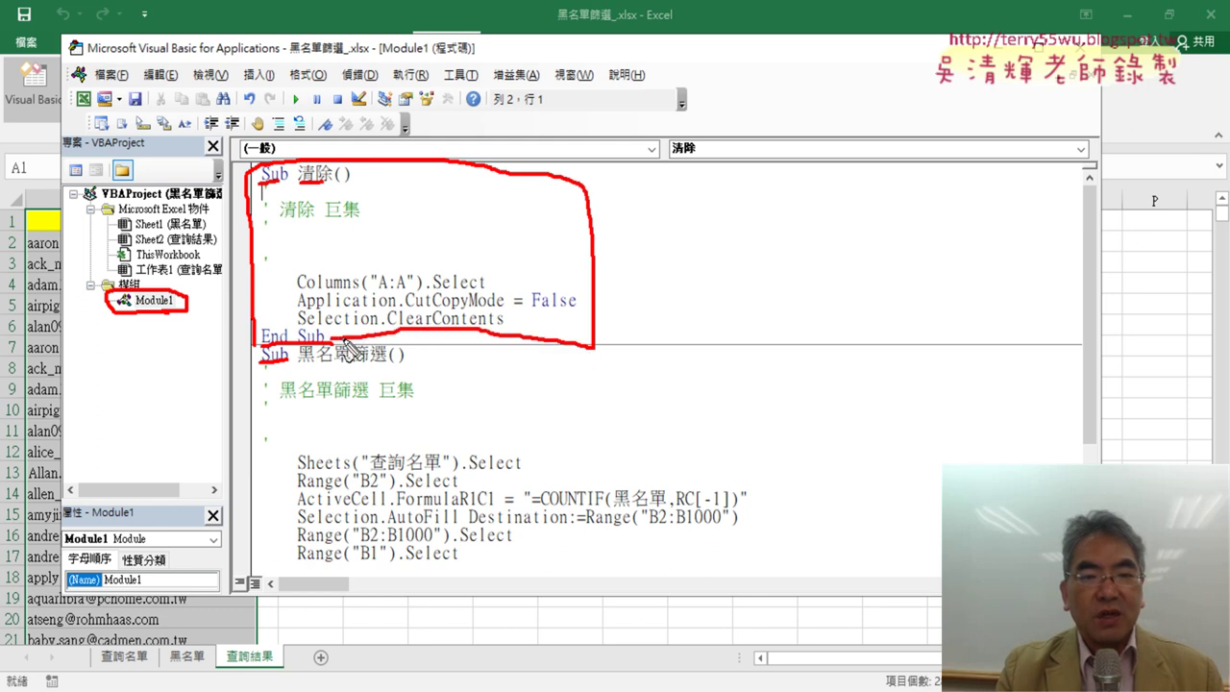
drag(258, 350, 413, 346)
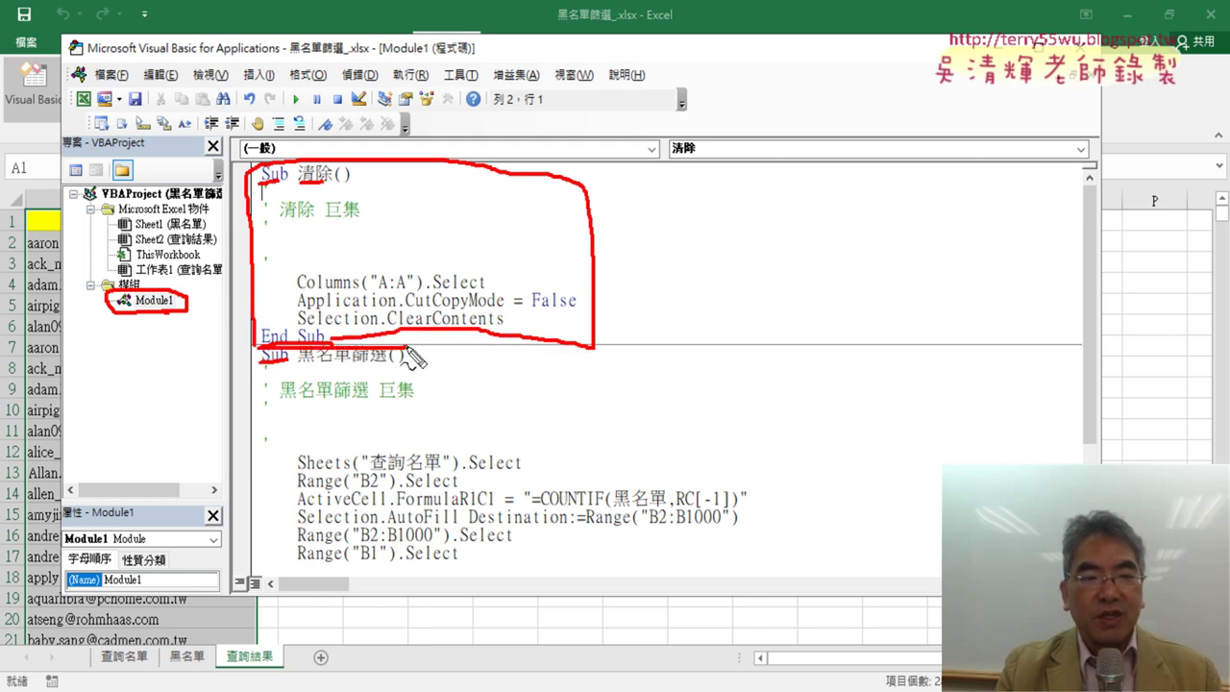
key(Escape)
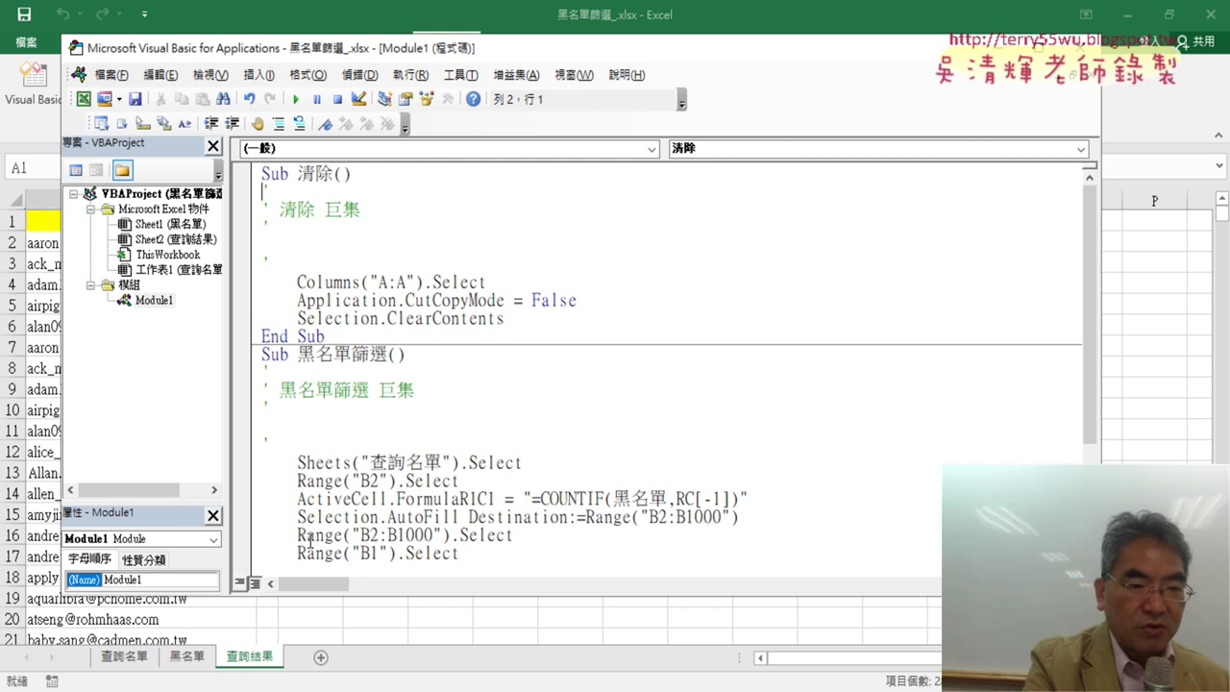
Scroll the Module1 code so Sub 清除() is back in view
scroll(705, 388, down, 3)
scroll(704, 388, down, 1)
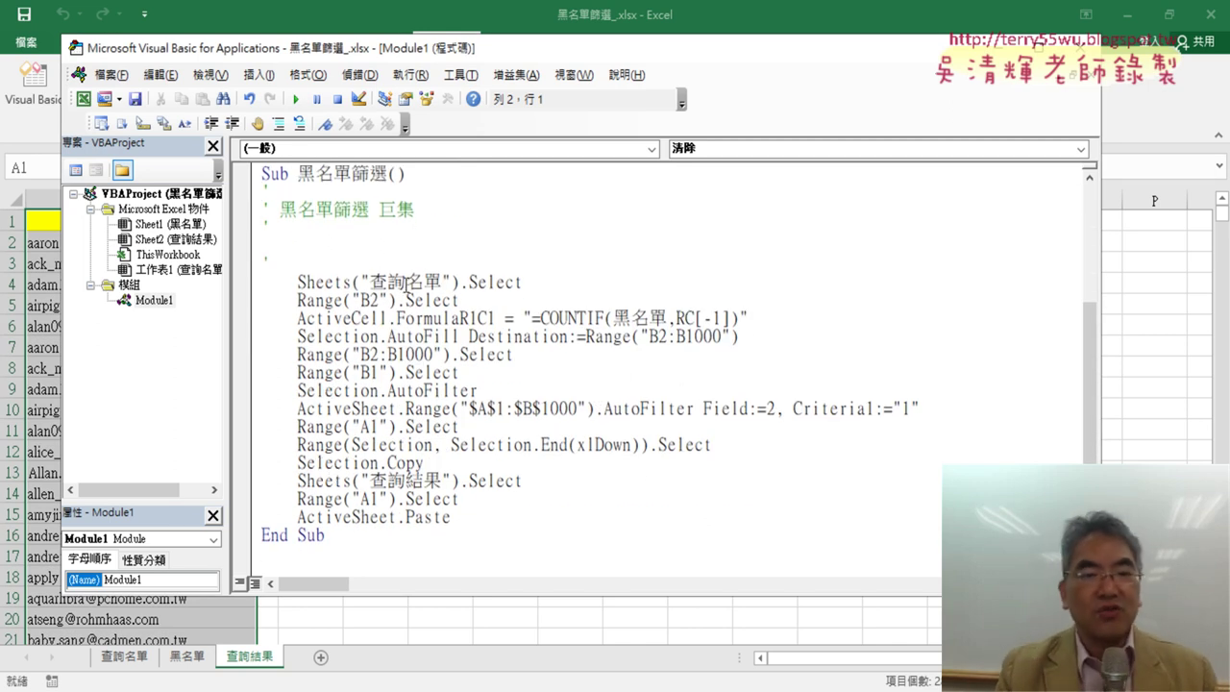
scroll(408, 281, up, 3)
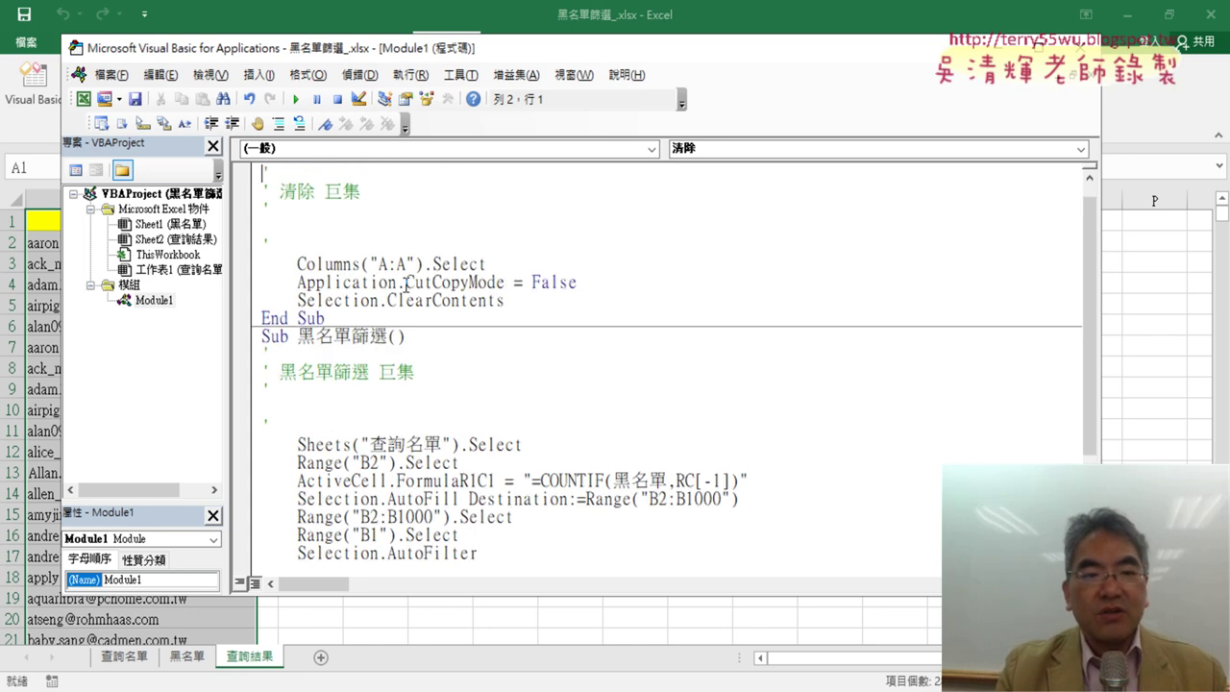
scroll(407, 281, up, 1)
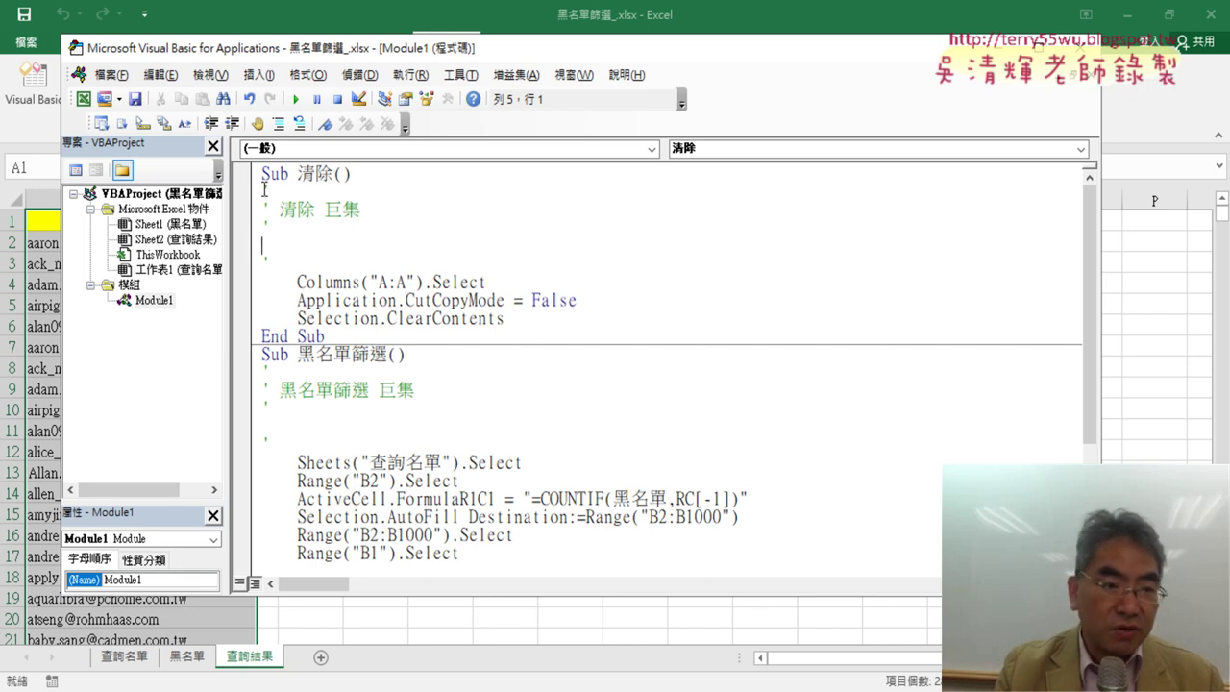
Replace the 清除 macro's recorded comment lines with the step comment '1.選取A欄
drag(264, 188, 270, 263)
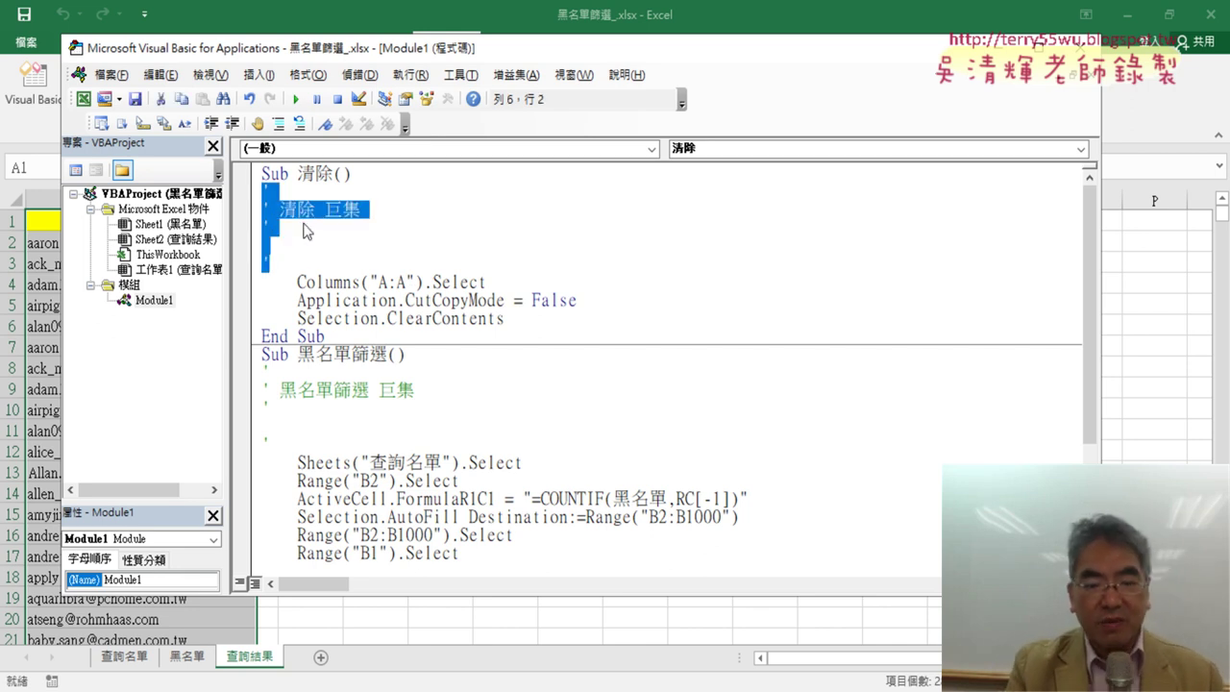
key(Delete)
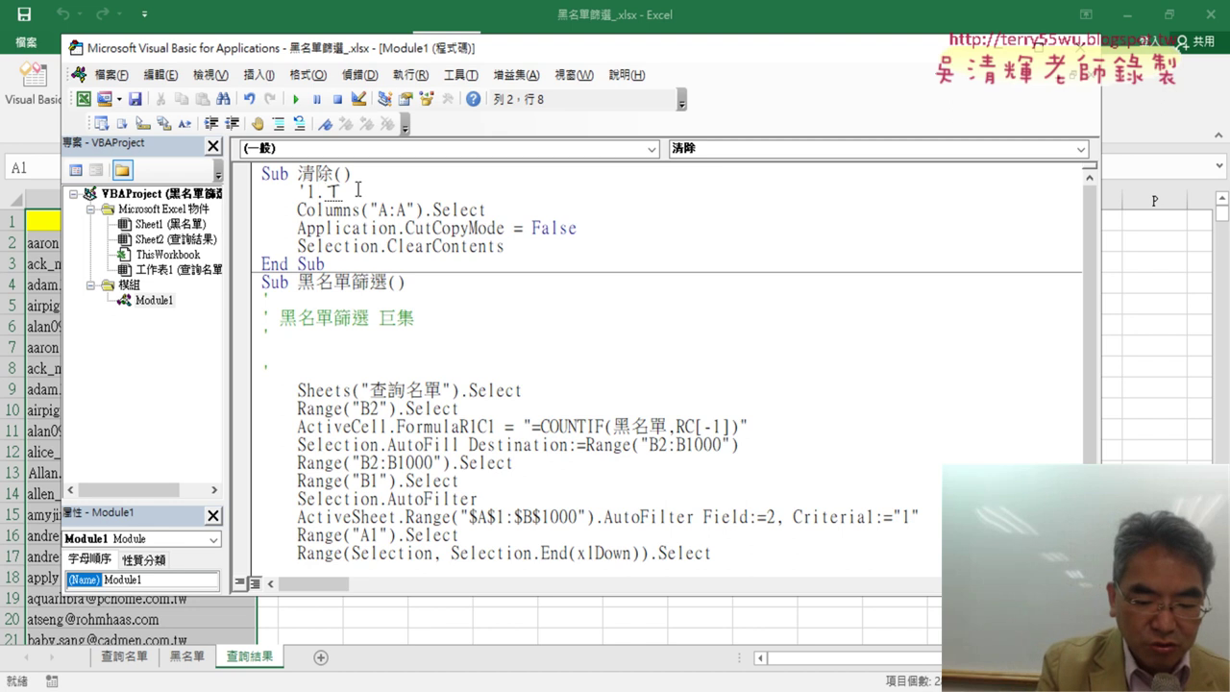
text(選)
text(取)
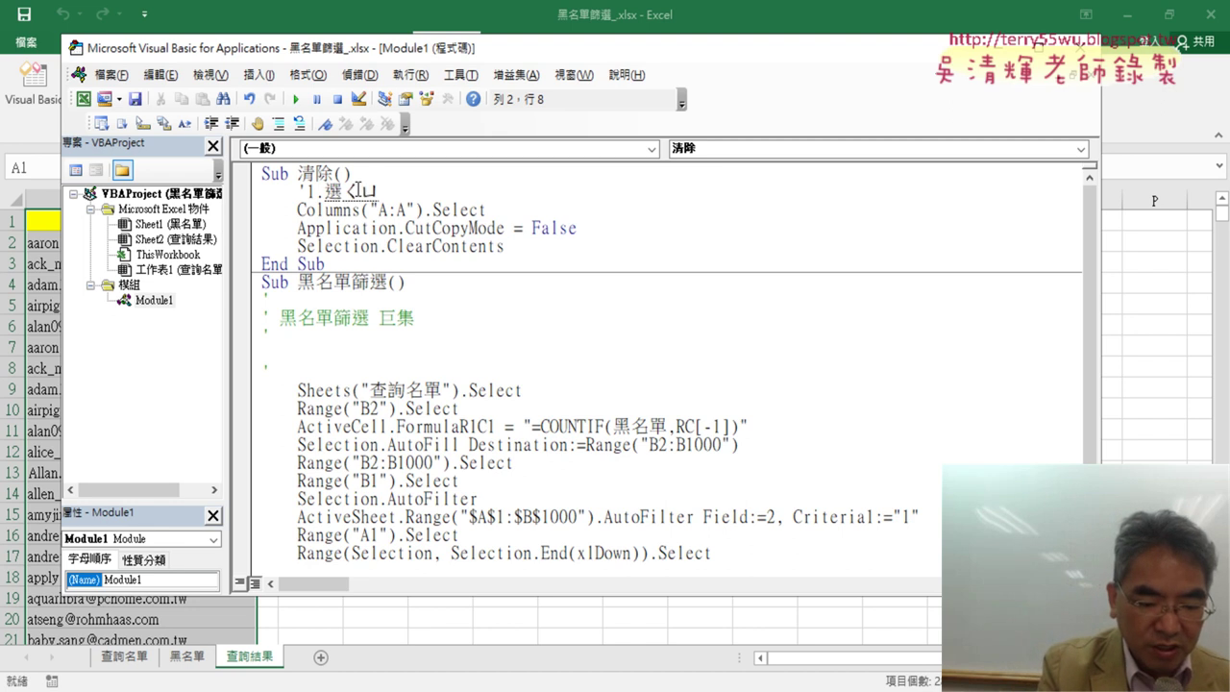
text(A)
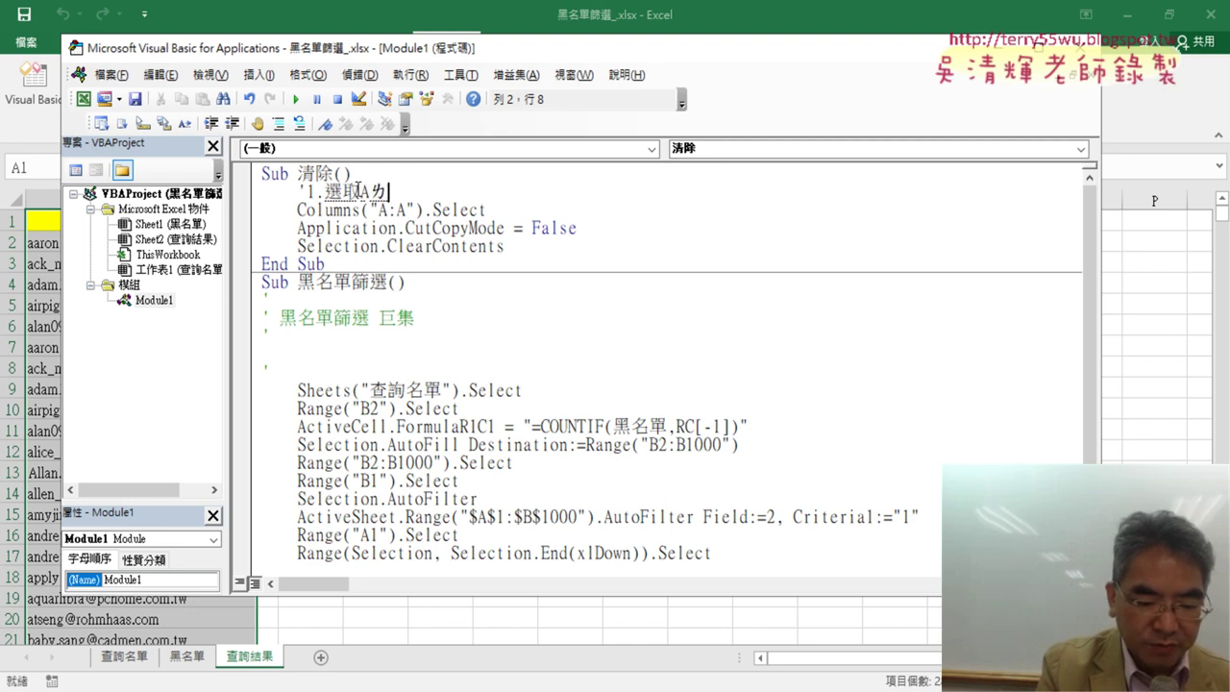
text(藍)
key(Down)
key(Down)
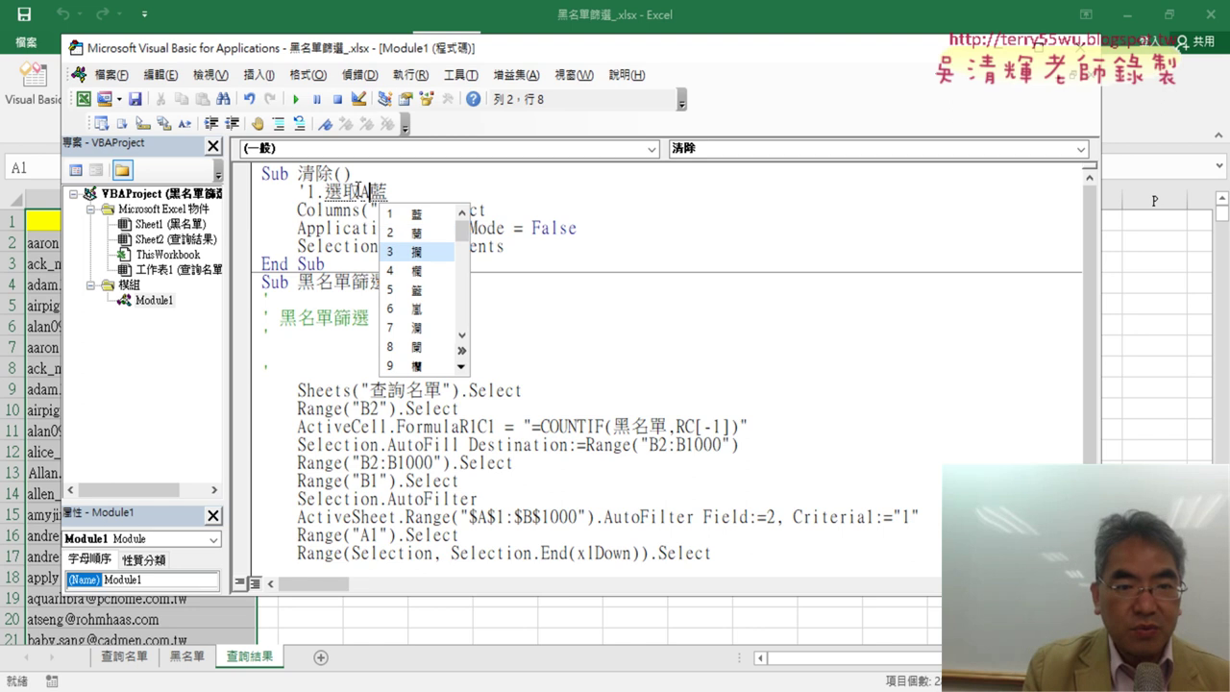
key(Down)
key(Down)
key(Return)
key(Return)
key(Down)
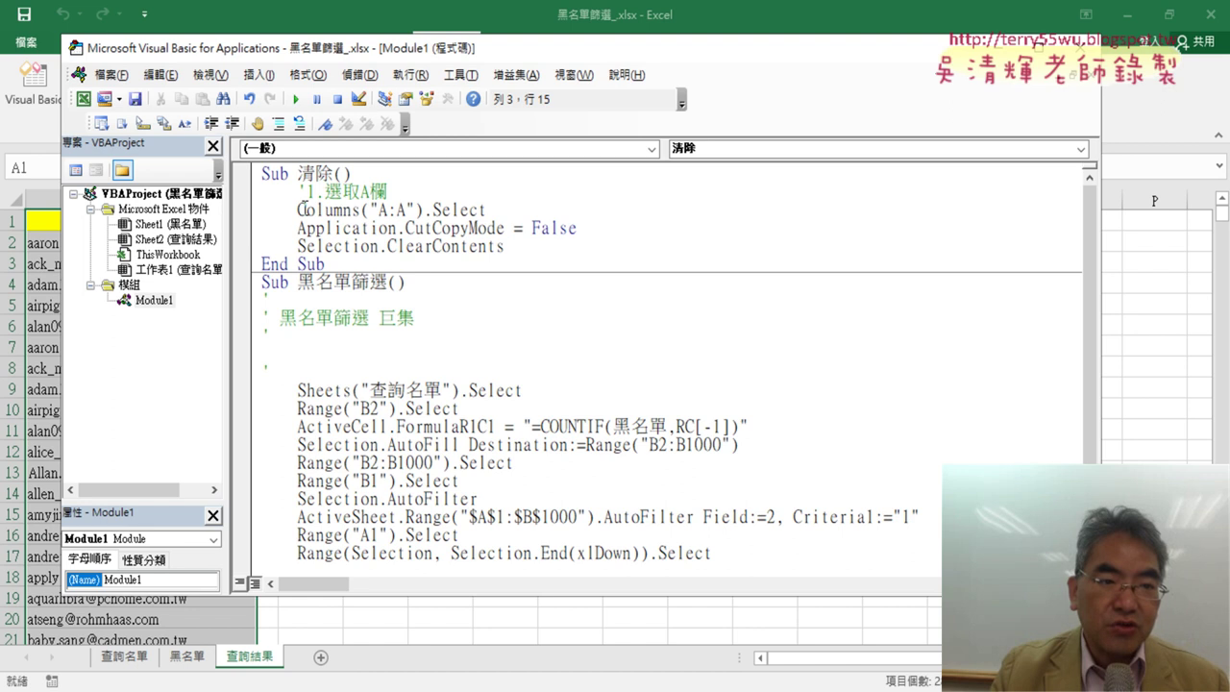
drag(298, 208, 361, 209)
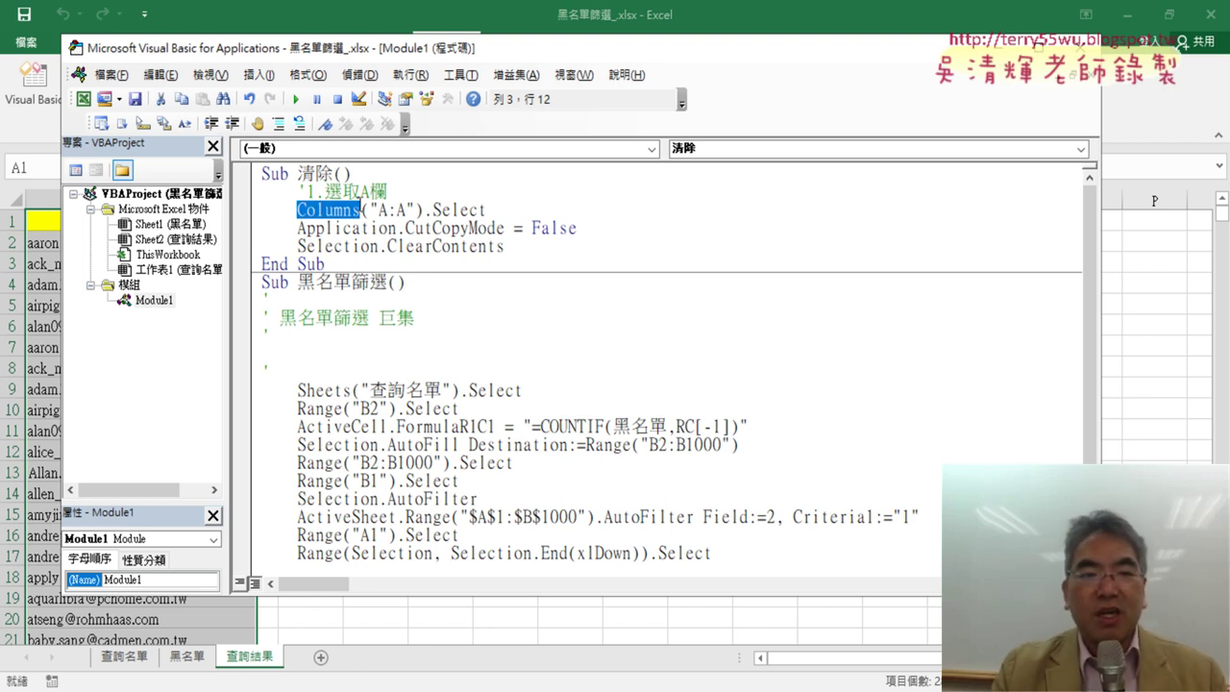
Delete ":A" so the column reference reads Columns("A")
click(370, 210)
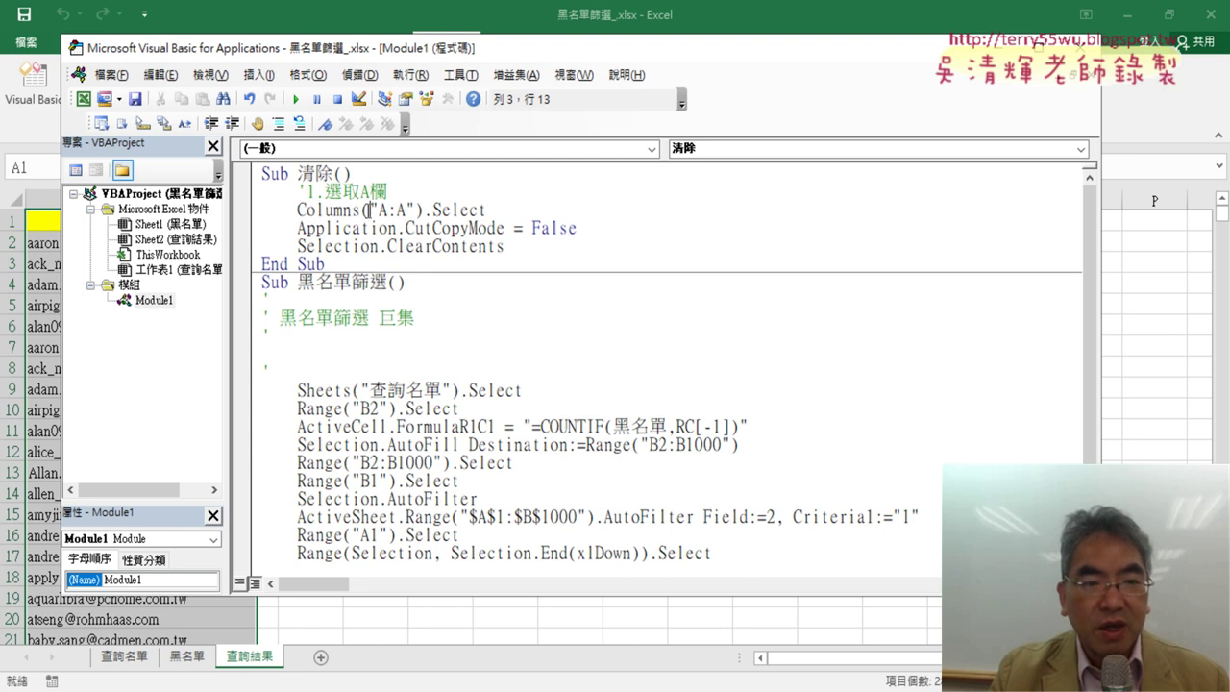
drag(368, 209, 414, 208)
key(shift+Left)
key(shift+Left)
key(shift+Left)
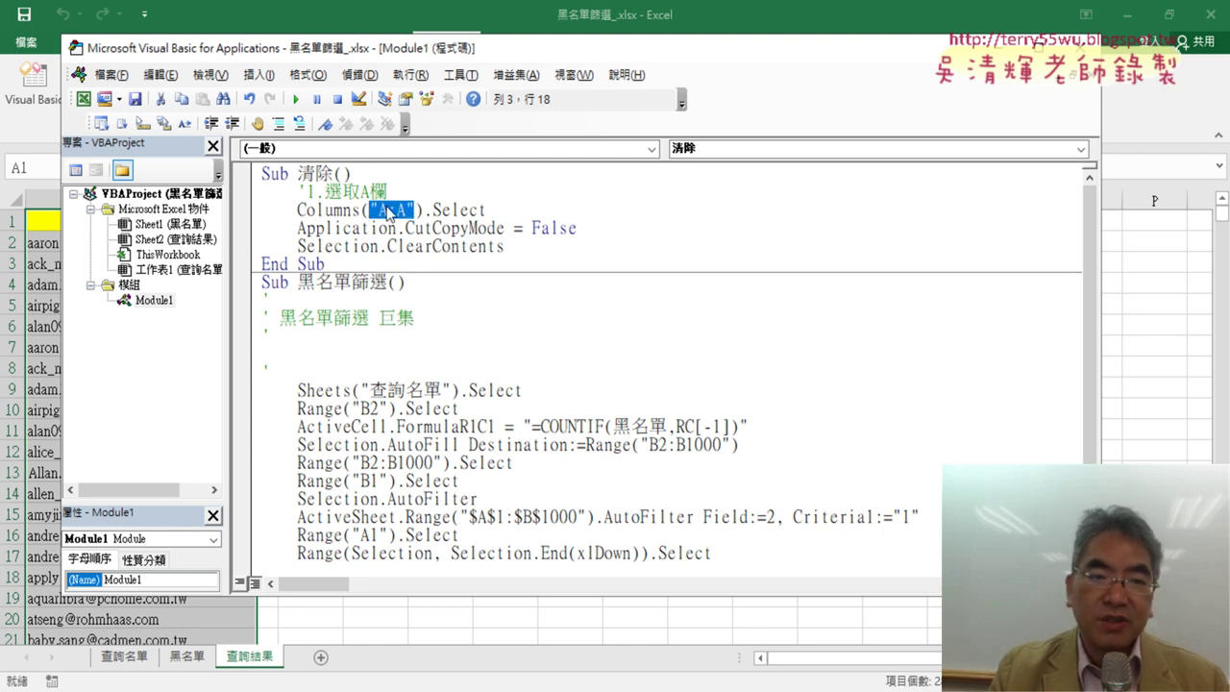
key(shift+Left)
key(Right)
drag(405, 209, 387, 210)
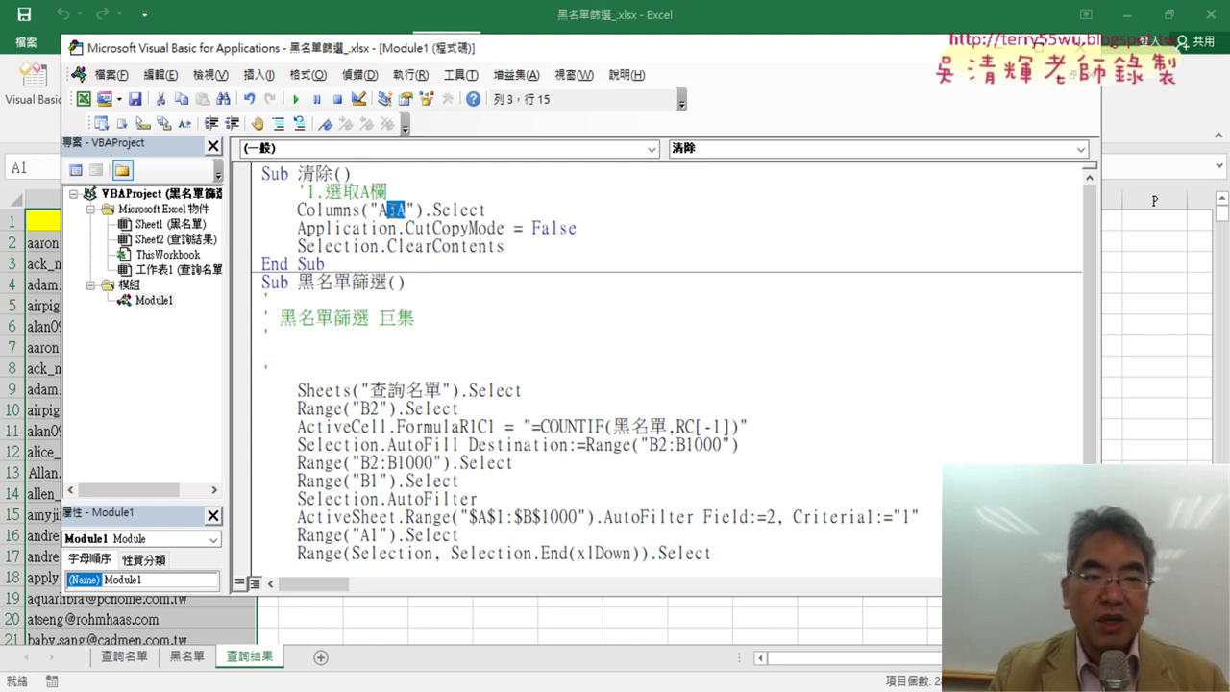
key(Delete)
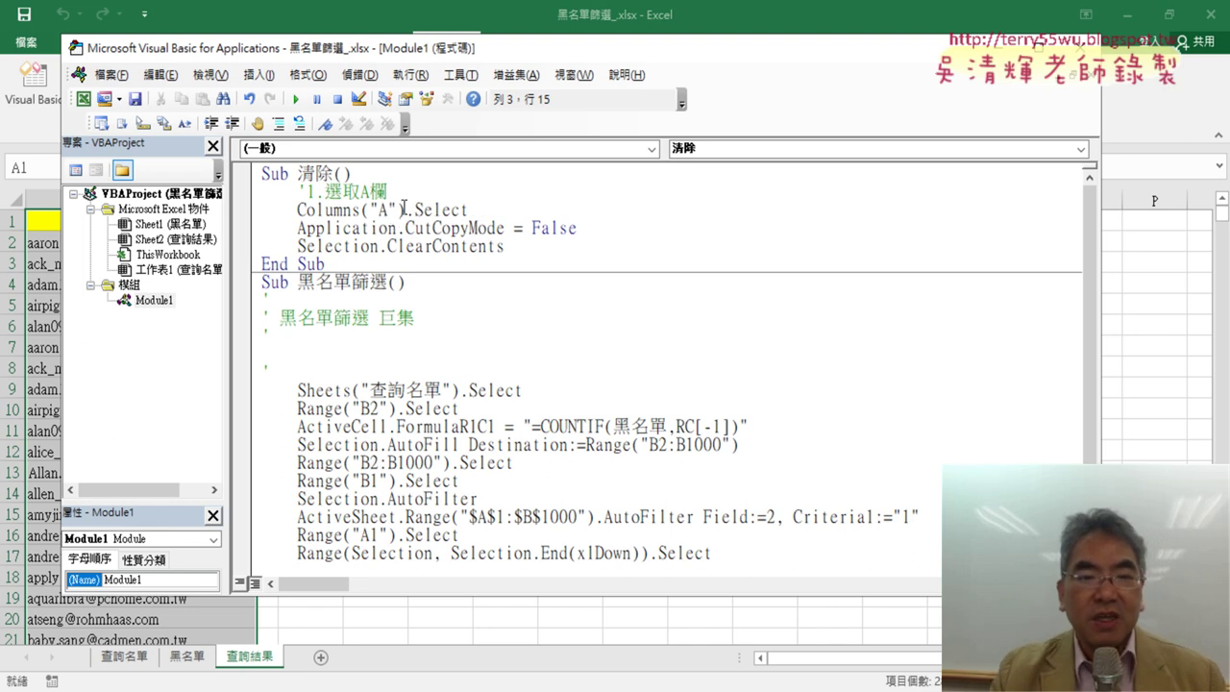
Highlight the Select method and select the Application.CutCopyMode = False line
drag(468, 209, 406, 210)
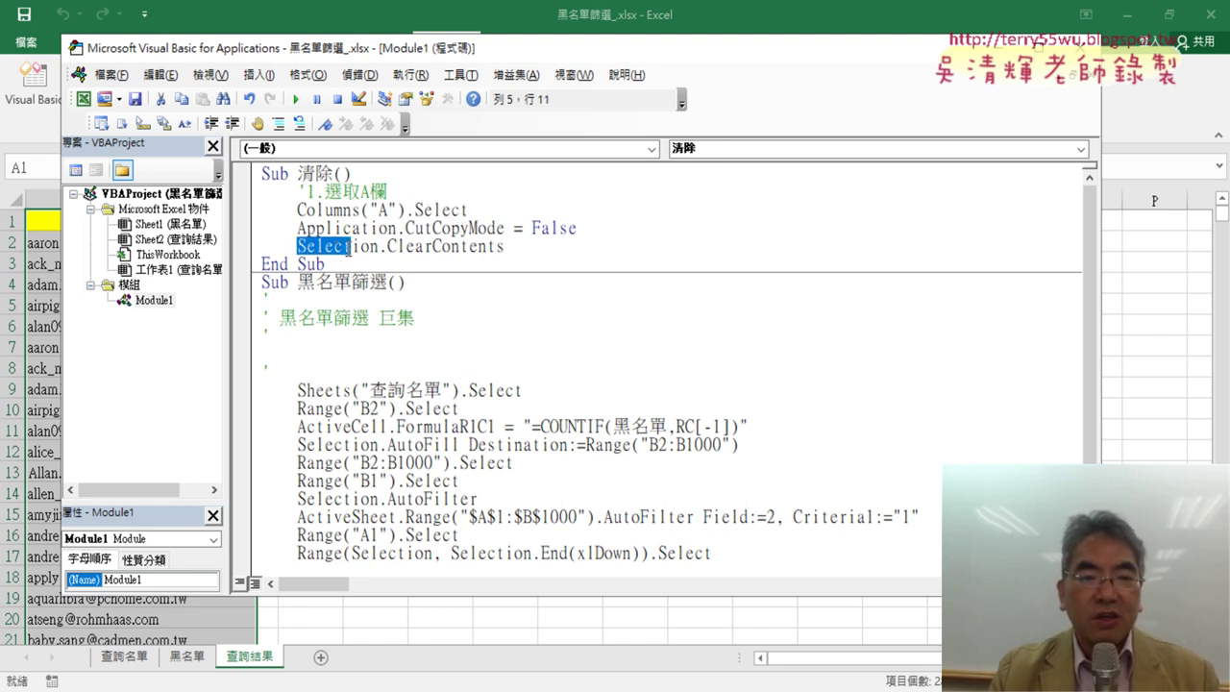
drag(294, 248, 380, 248)
drag(577, 228, 219, 231)
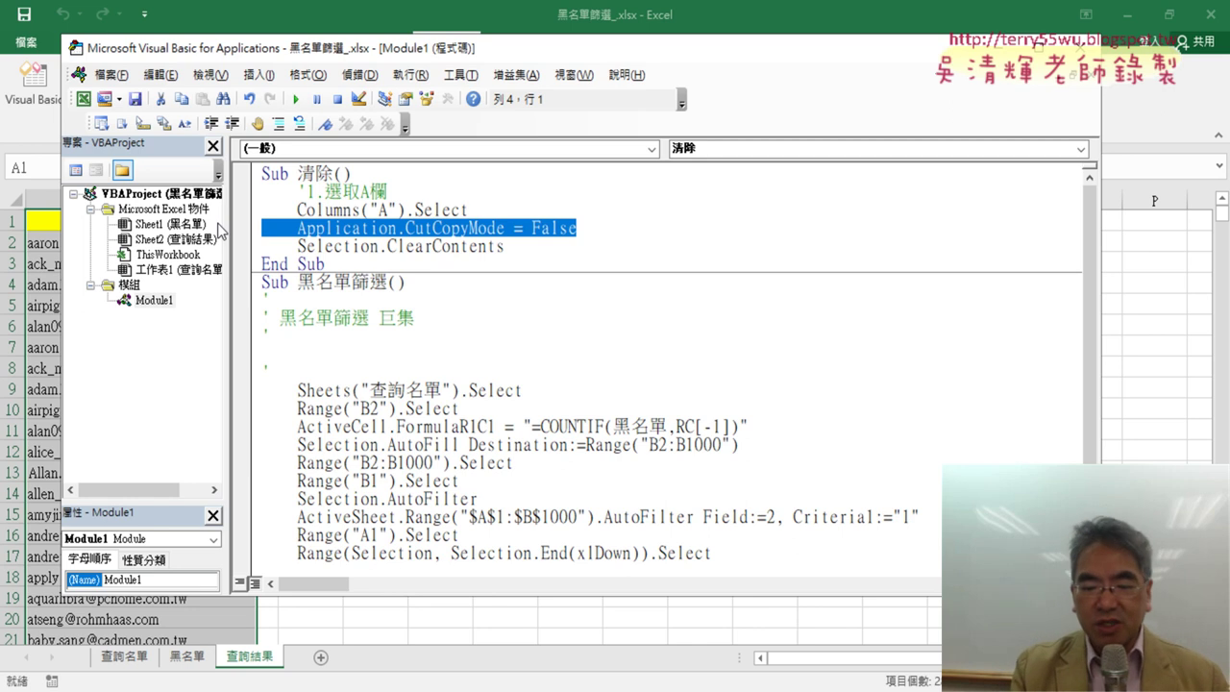
Delete the Application.CutCopyMode = False line and point out Select and ClearContents
key(Delete)
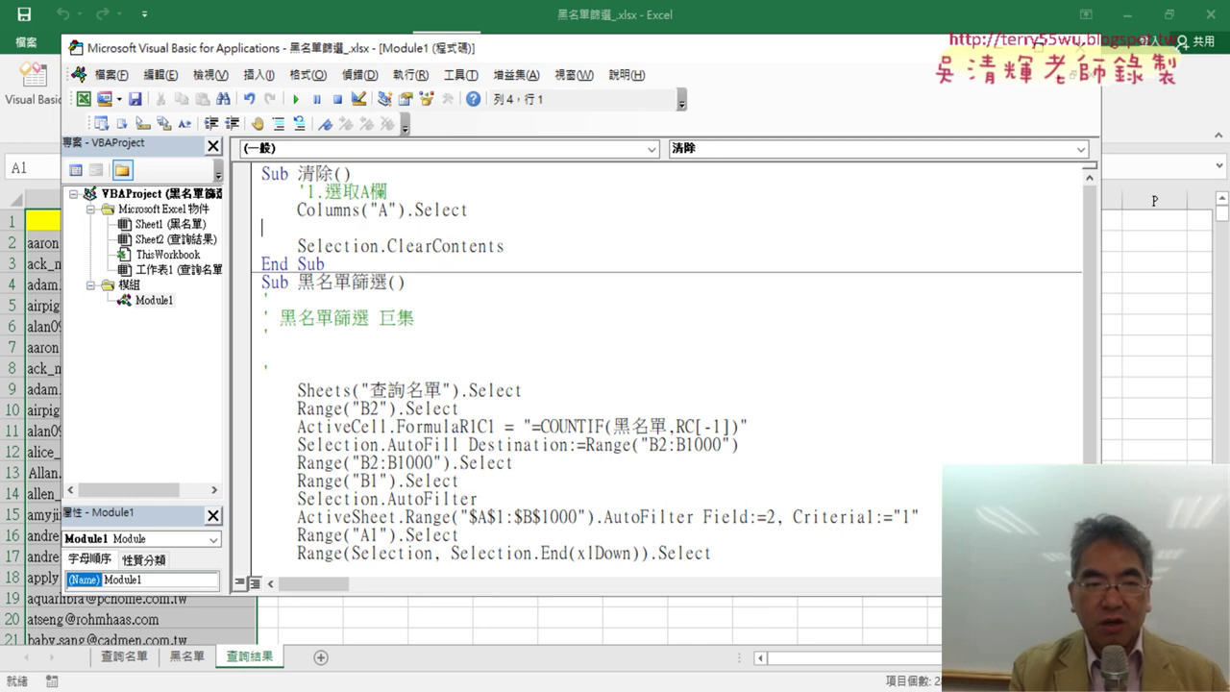
key(BackSpace)
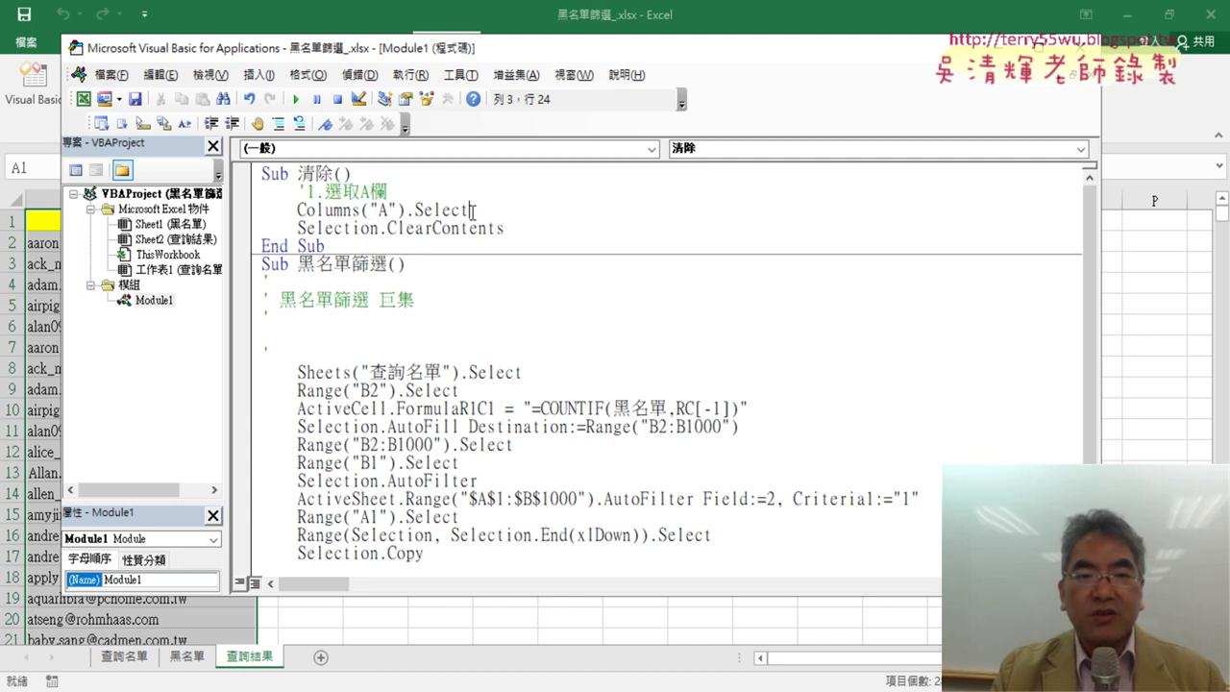
drag(472, 209, 301, 227)
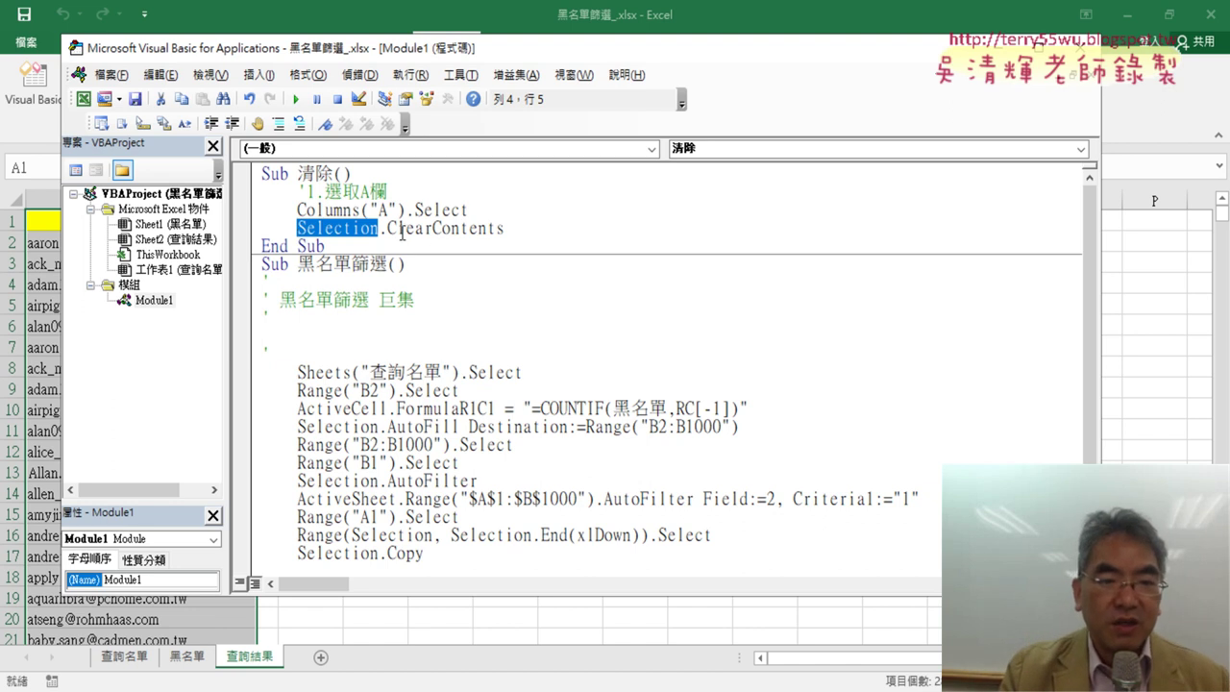
drag(503, 232, 433, 231)
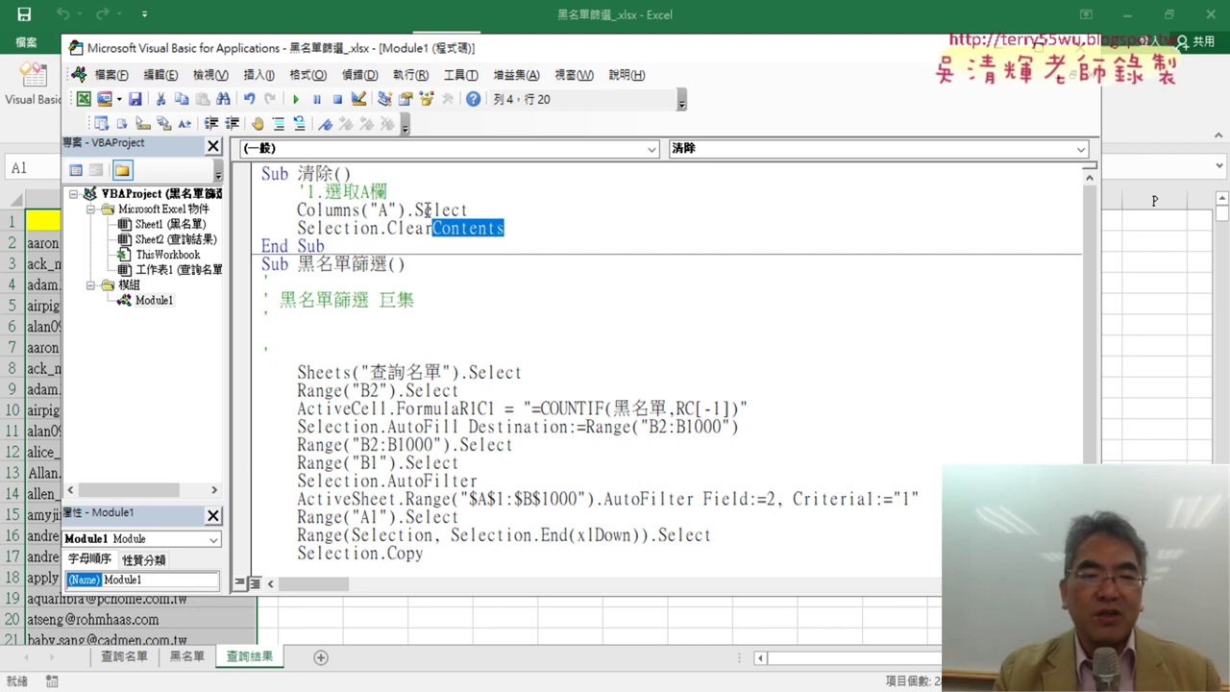
Merge .Select and Selection into the single statement Columns("A").ClearContents
drag(407, 210, 470, 209)
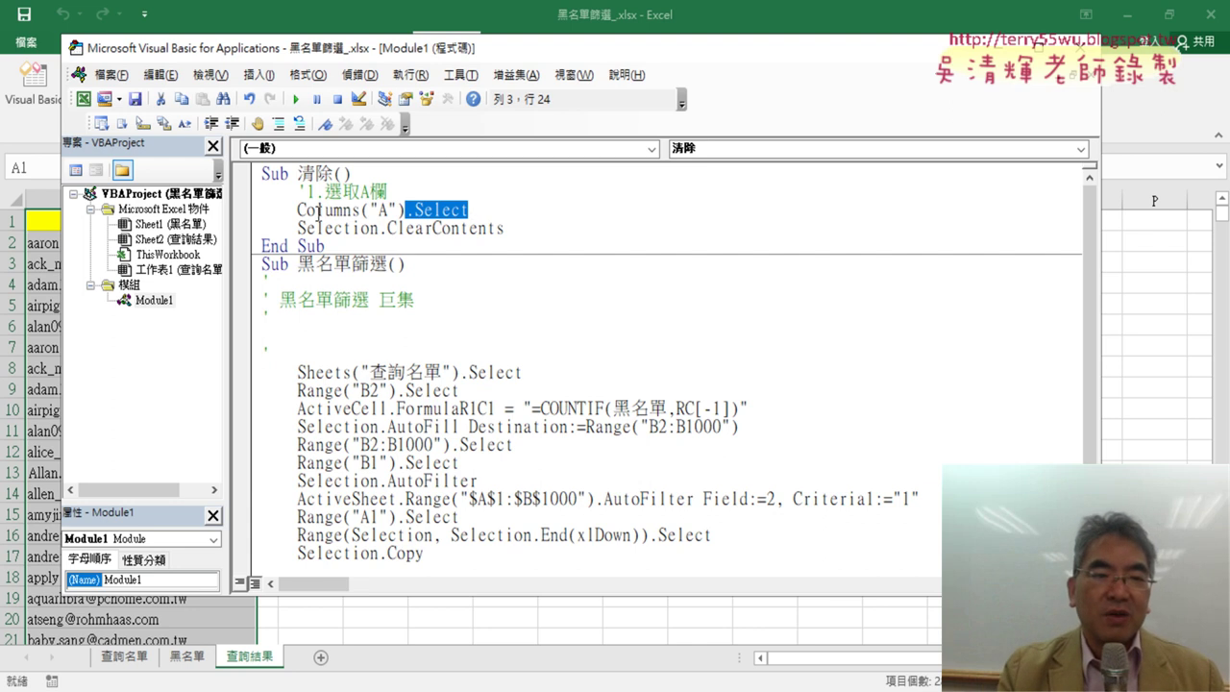
drag(299, 227, 373, 228)
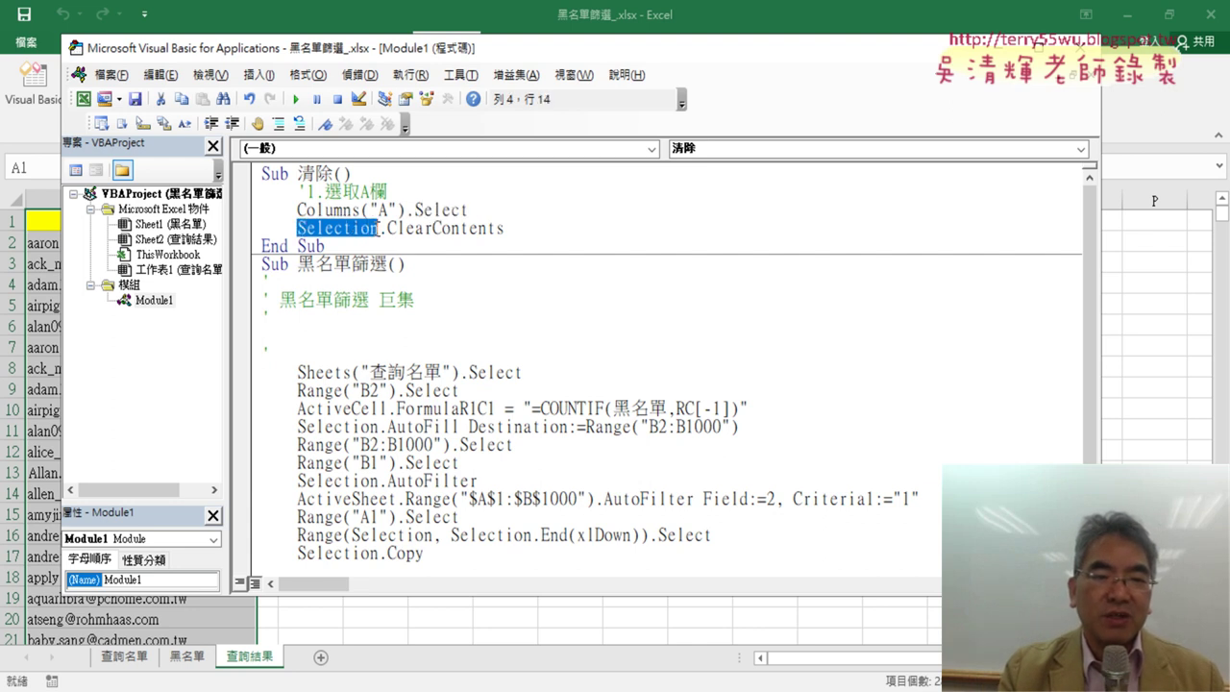
drag(298, 209, 408, 209)
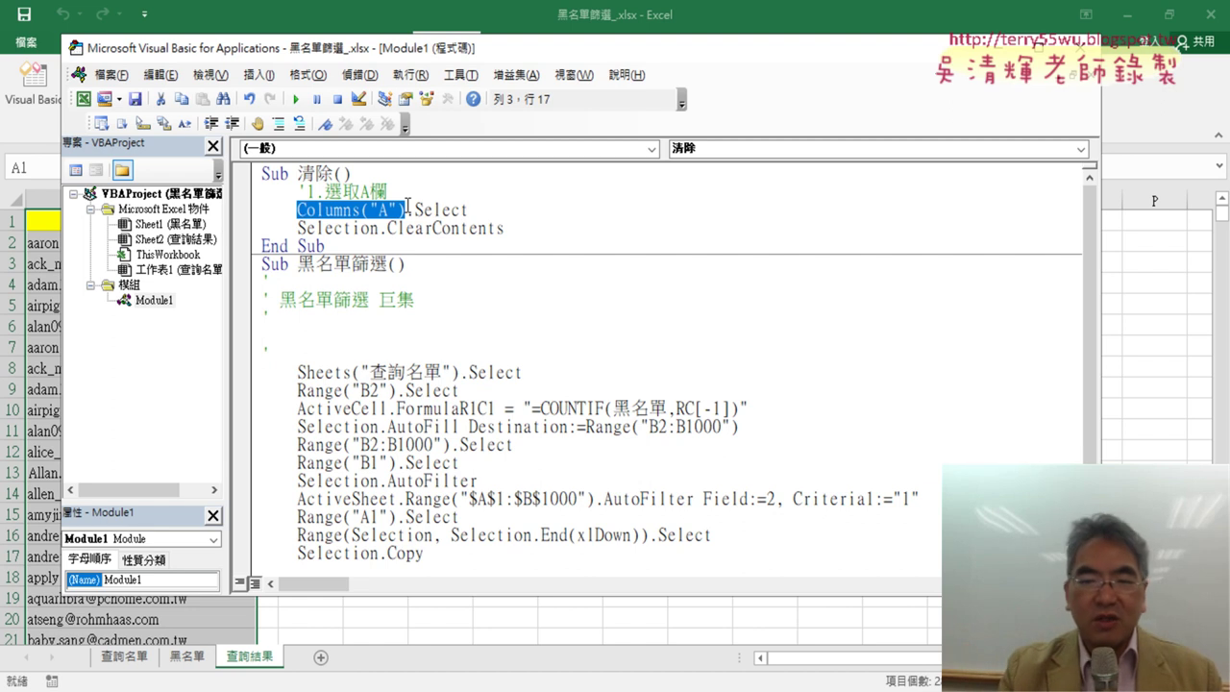
drag(406, 210, 378, 228)
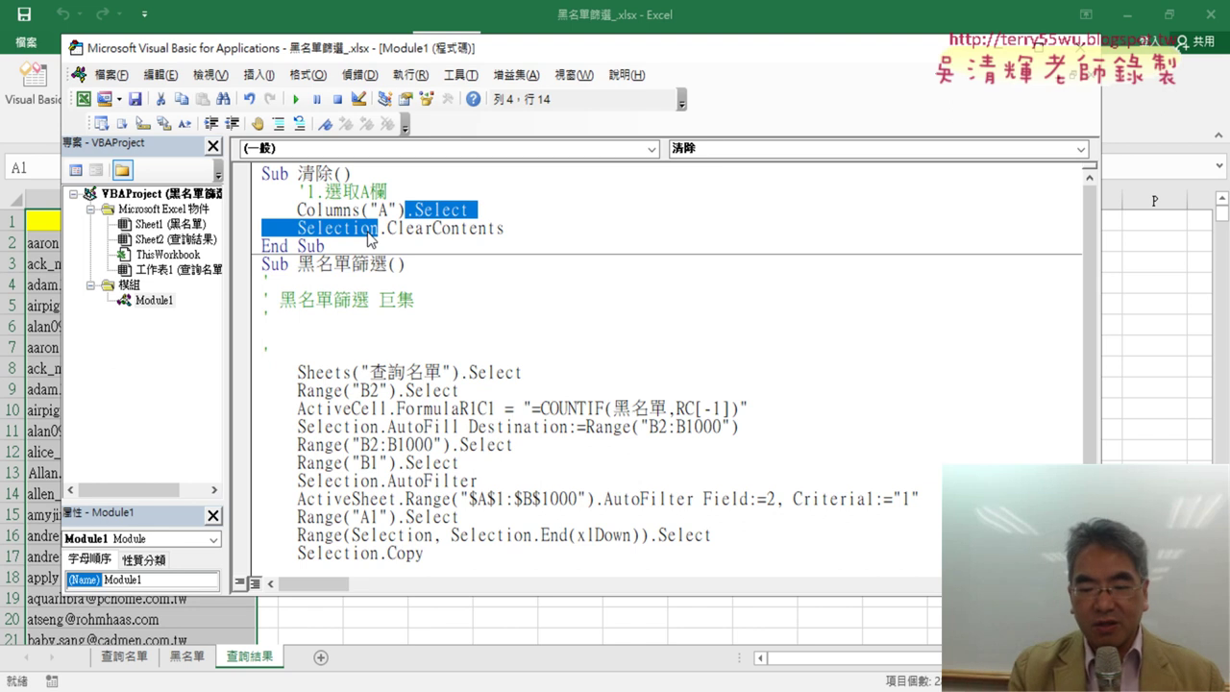
key(Delete)
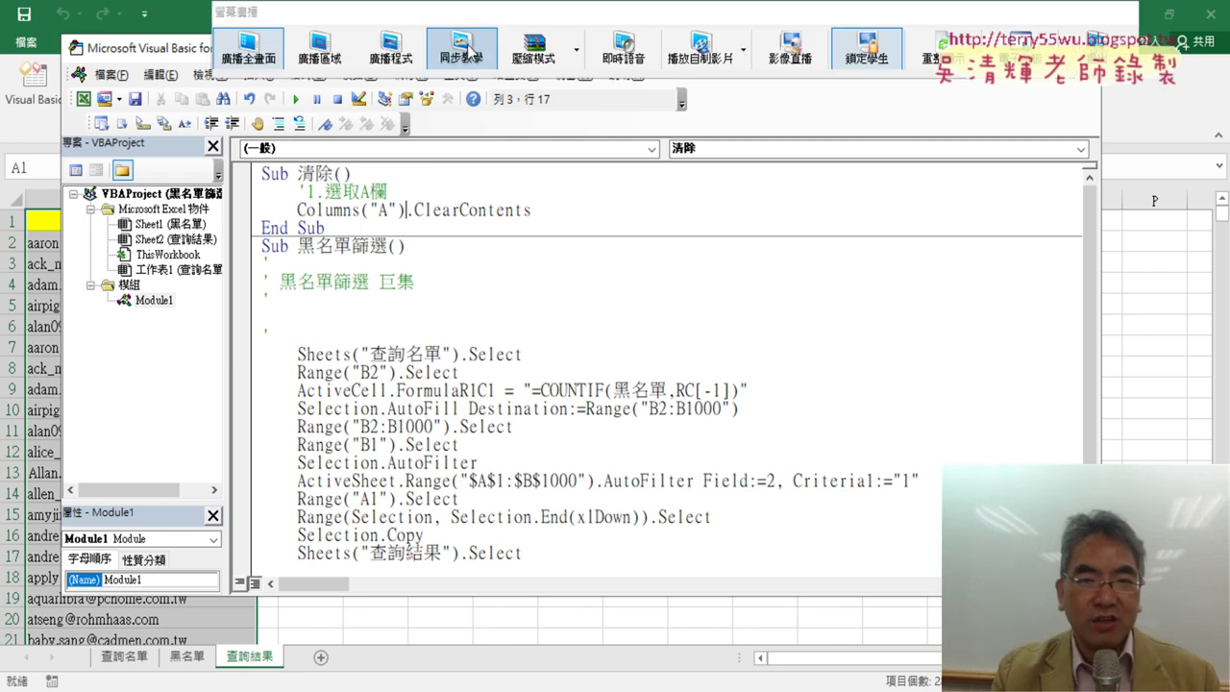
Run the simplified 清除 macro to empty column A, then select 黑名單篩選's recorded comments
drag(179, 55, 408, 150)
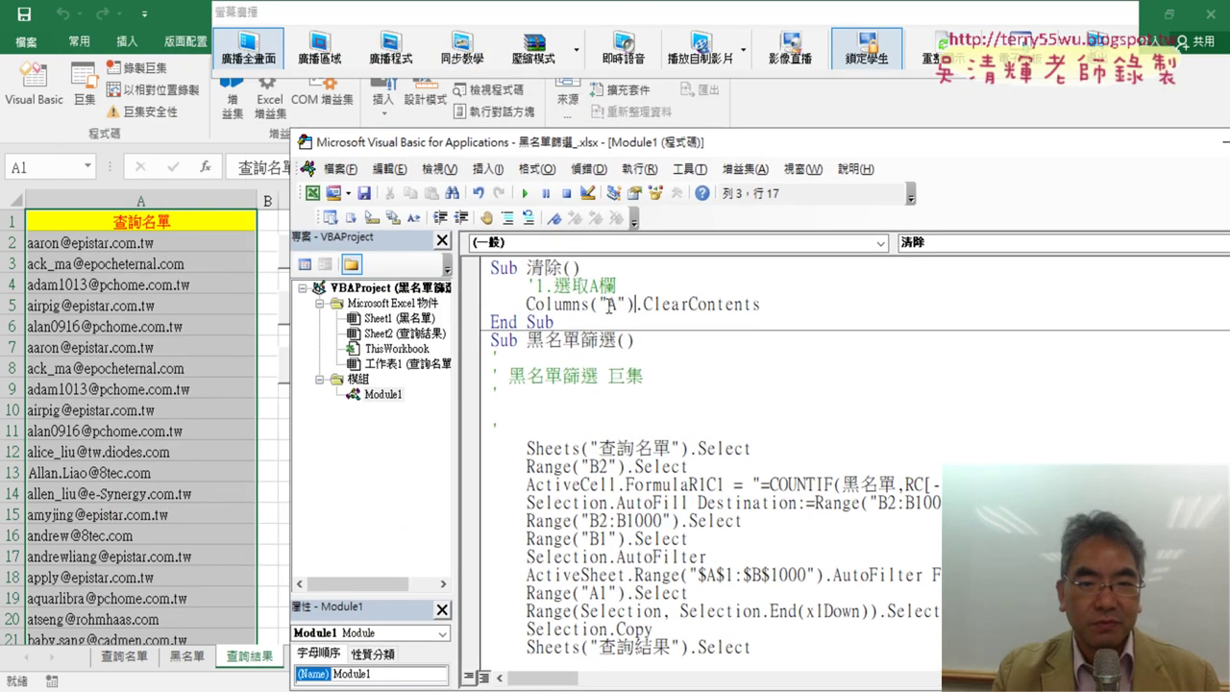
click(521, 193)
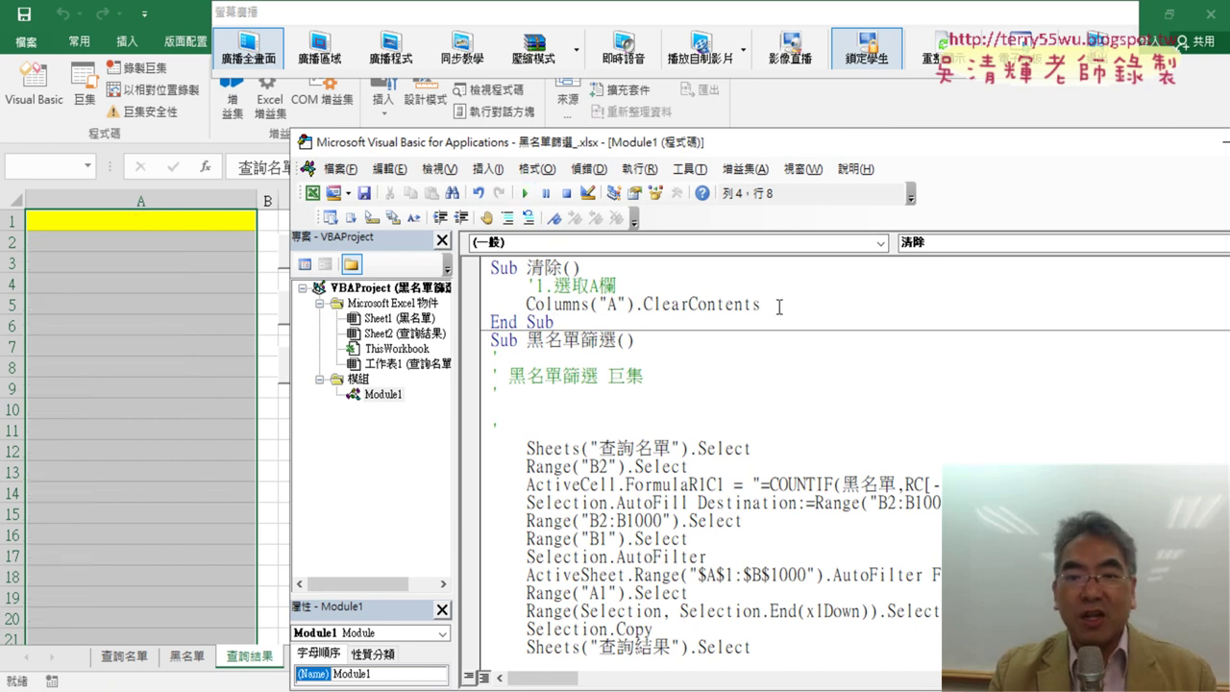
drag(774, 305, 538, 304)
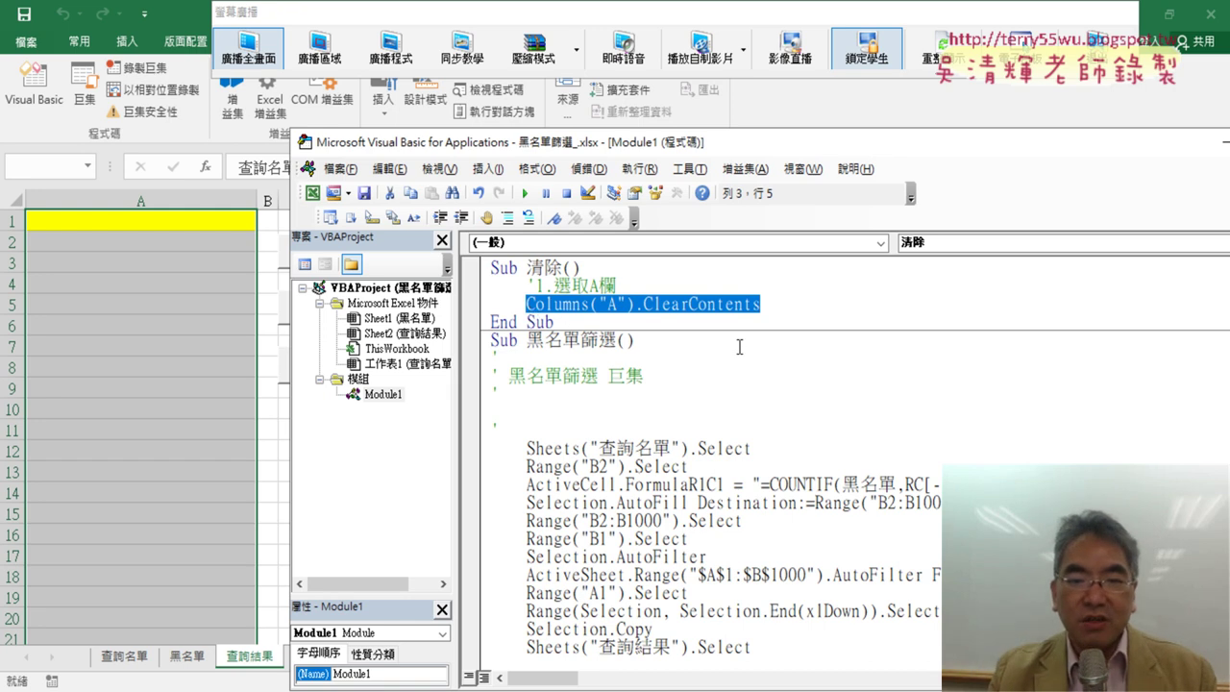
scroll(671, 352, down, 2)
drag(560, 357, 493, 284)
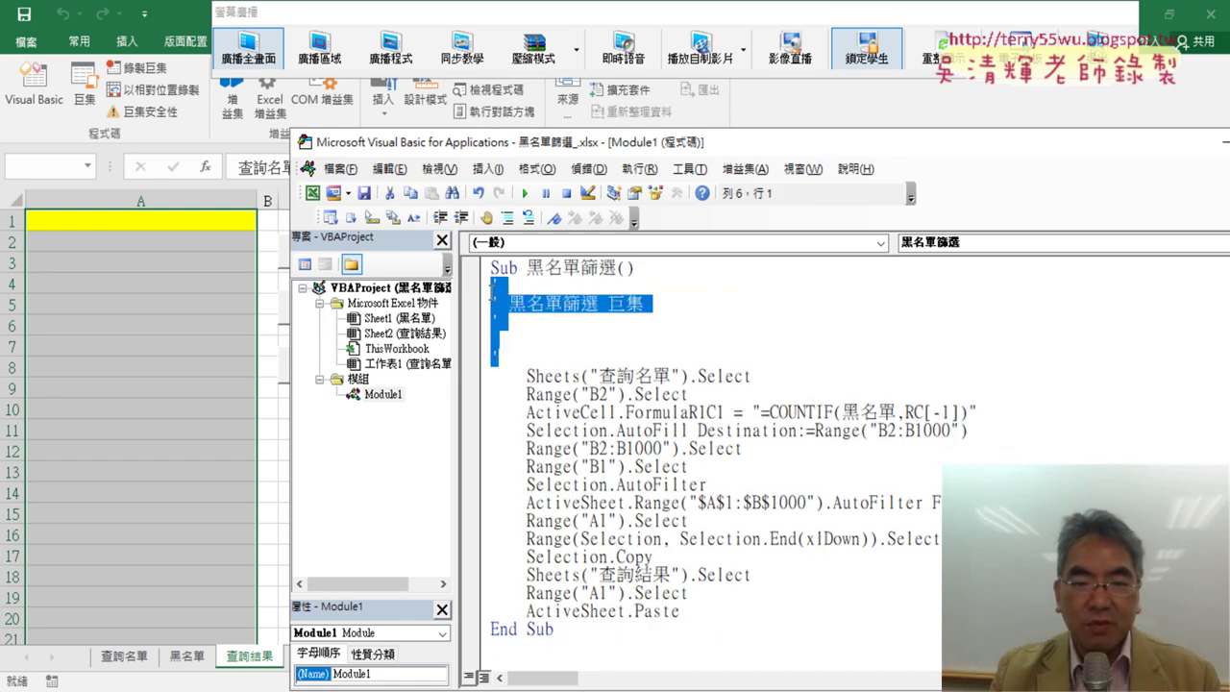
Replace the 黑名單篩選 recorded comments with a new '1. step comment line
key(Delete)
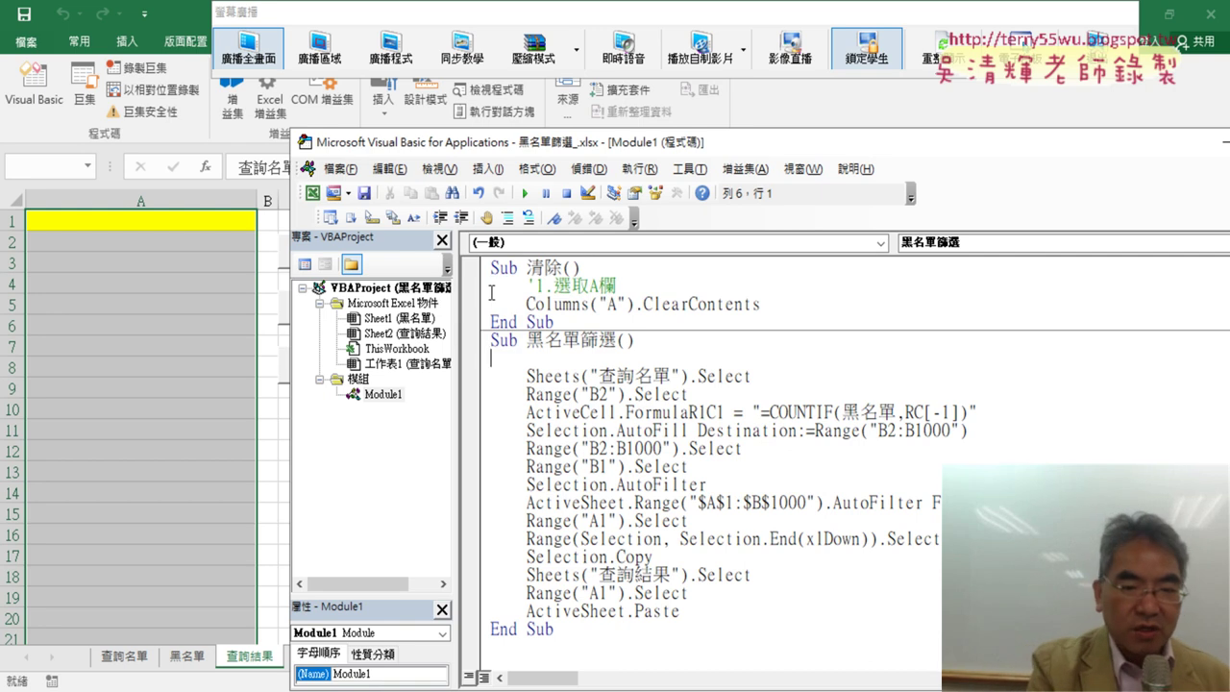
key(Tab)
text(')
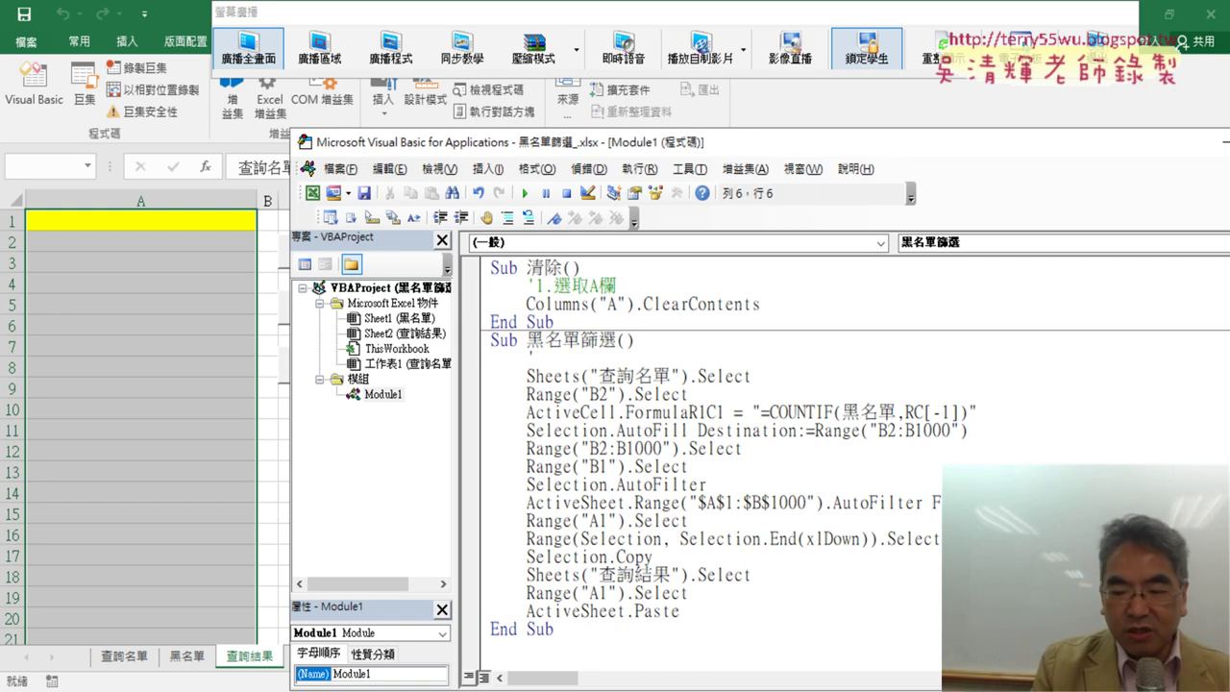
text(1.)
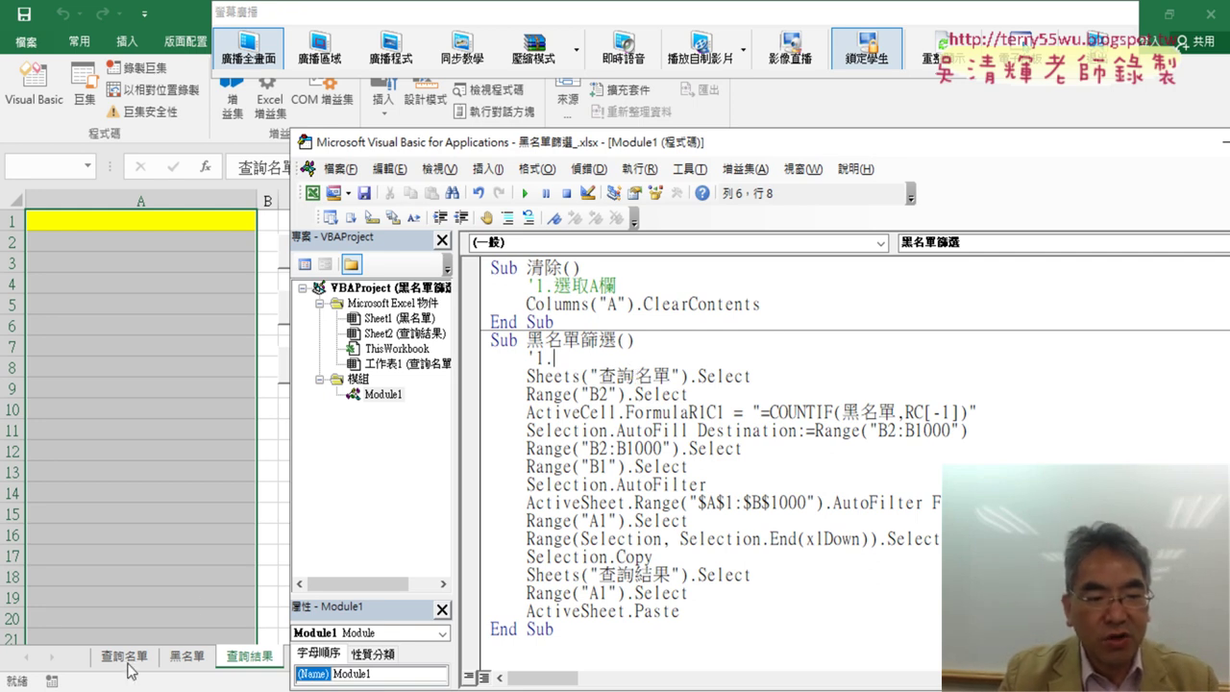
mouse_move(597, 375)
mouse_down()
mouse_move(671, 376)
mouse_move(555, 357)
mouse_up()
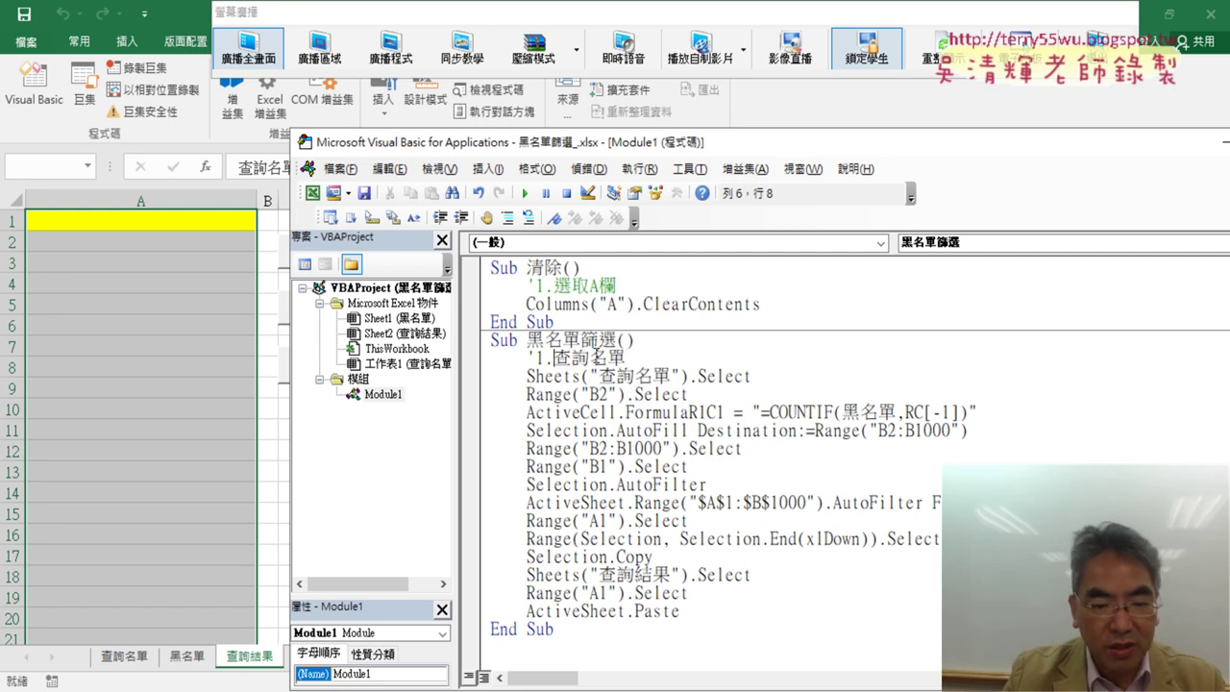
Complete the comment as '1.切換到查詢名單工作表 and add a blank line after Sheets("查詢名單").Select
text(e7w)
key(BackSpace)
key(BackSpace)
key(BackSpace)
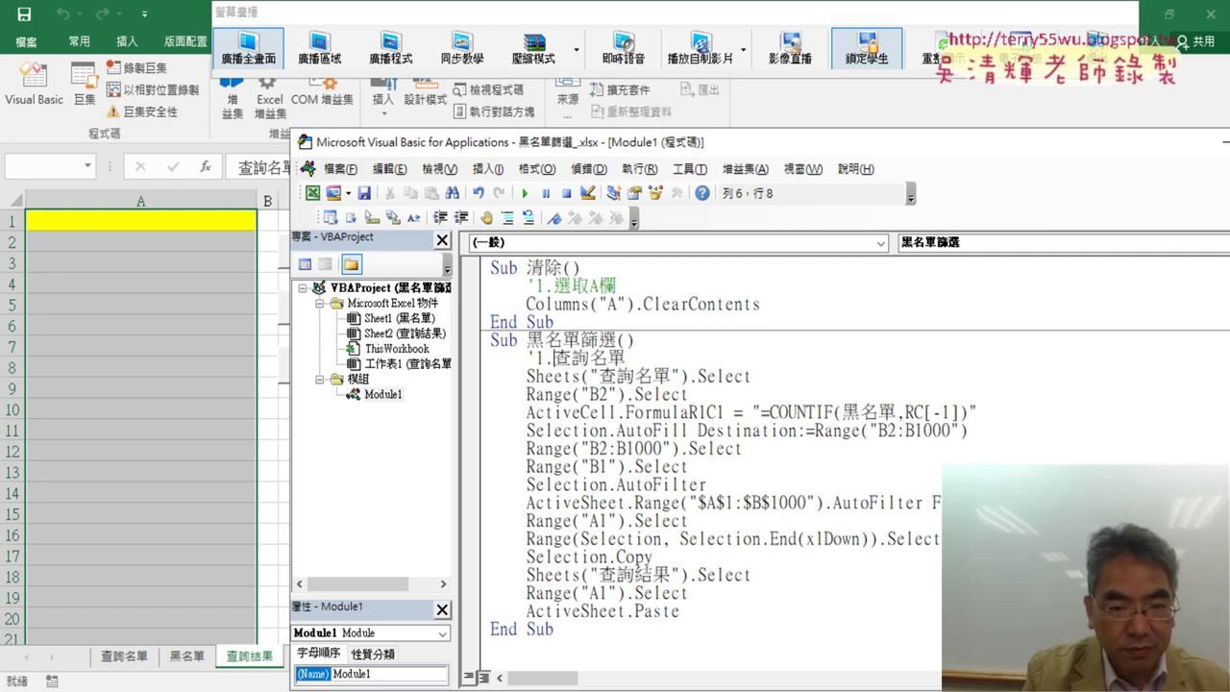
text(fu,4cj042)
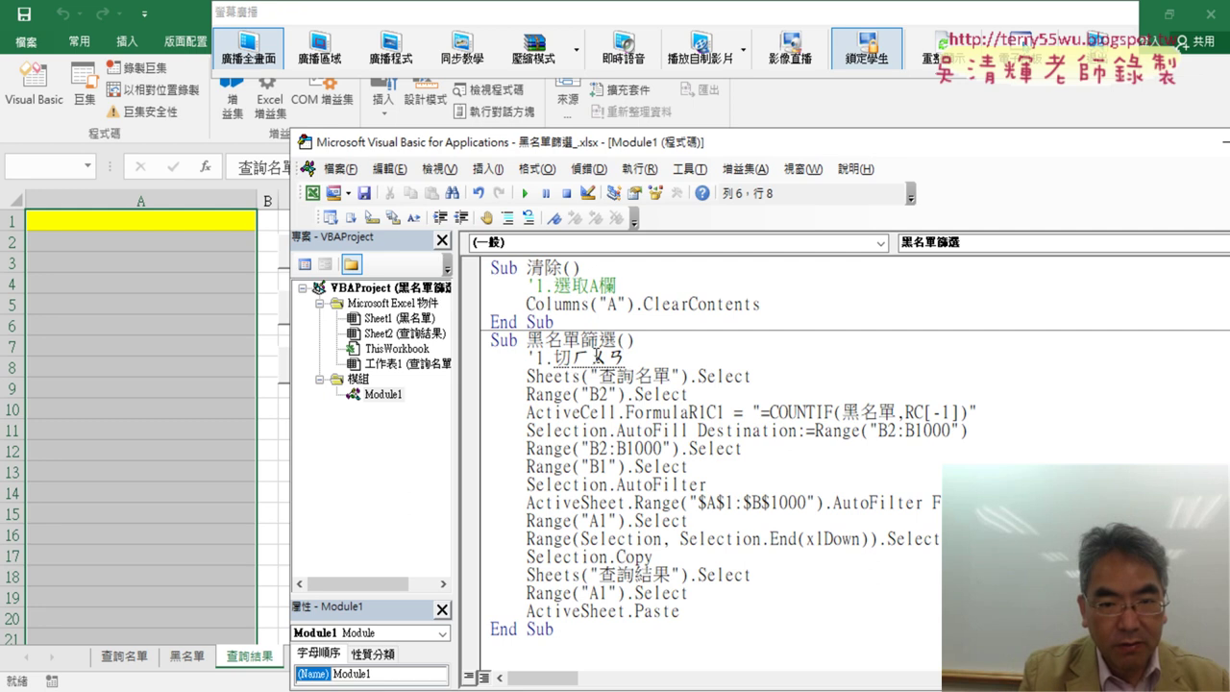
text(l4)
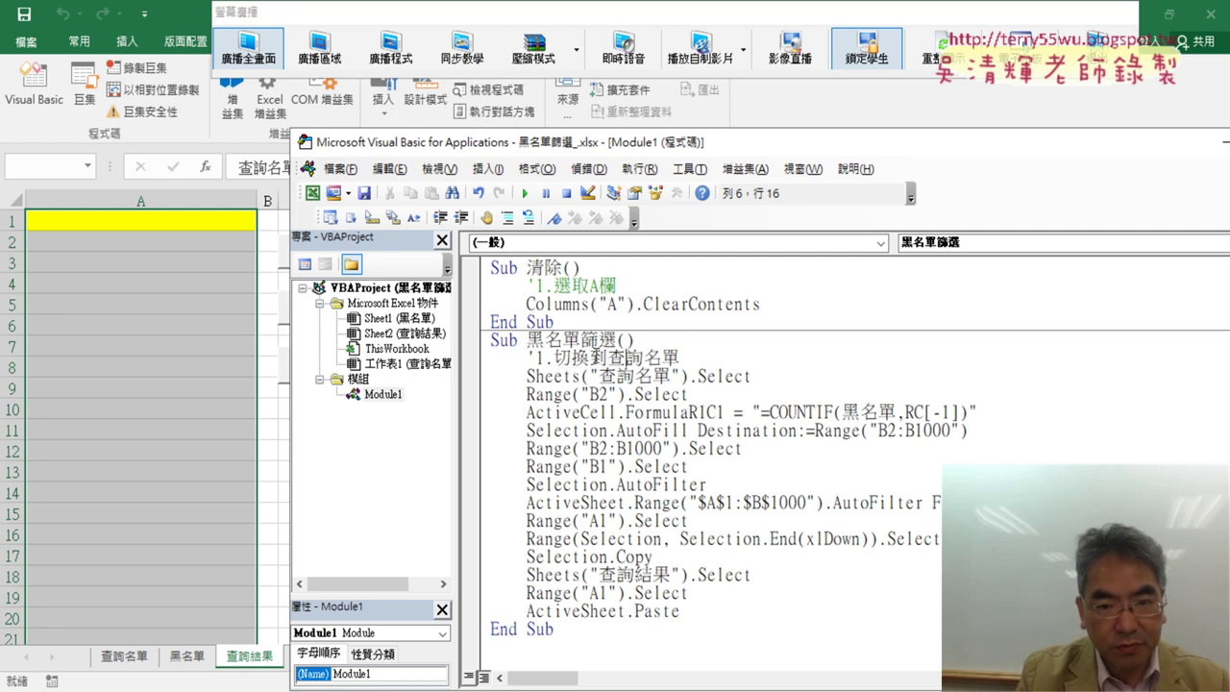
text(ej3yji41)
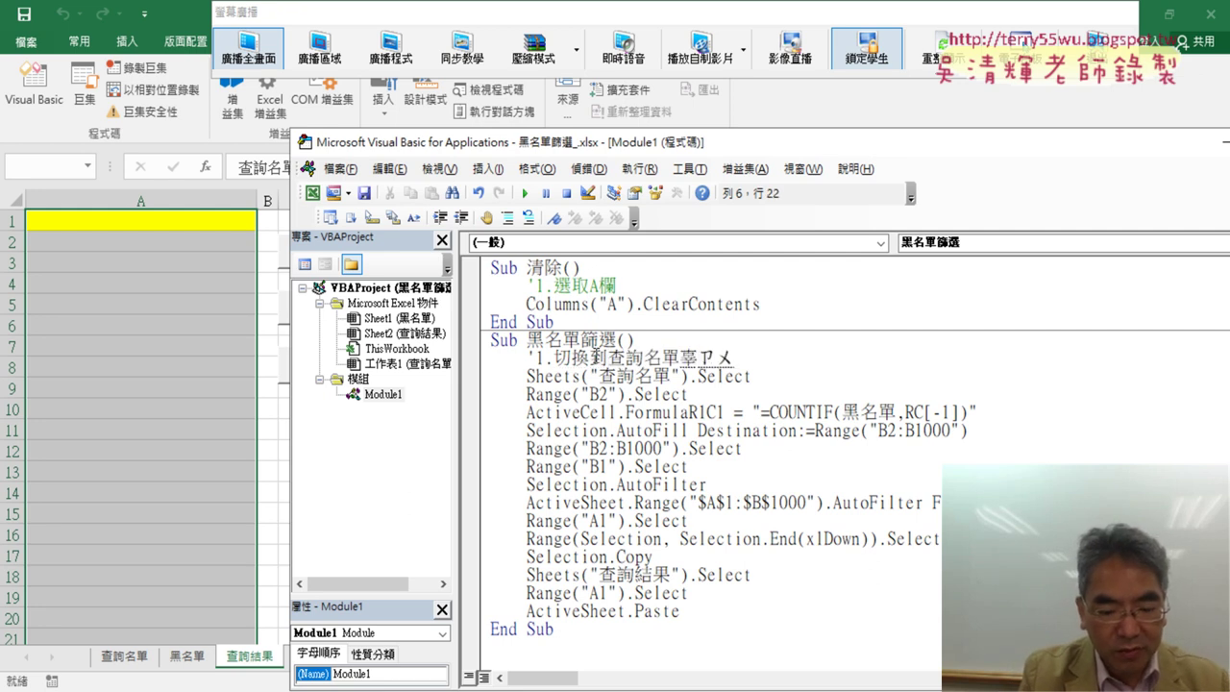
text(ul3)
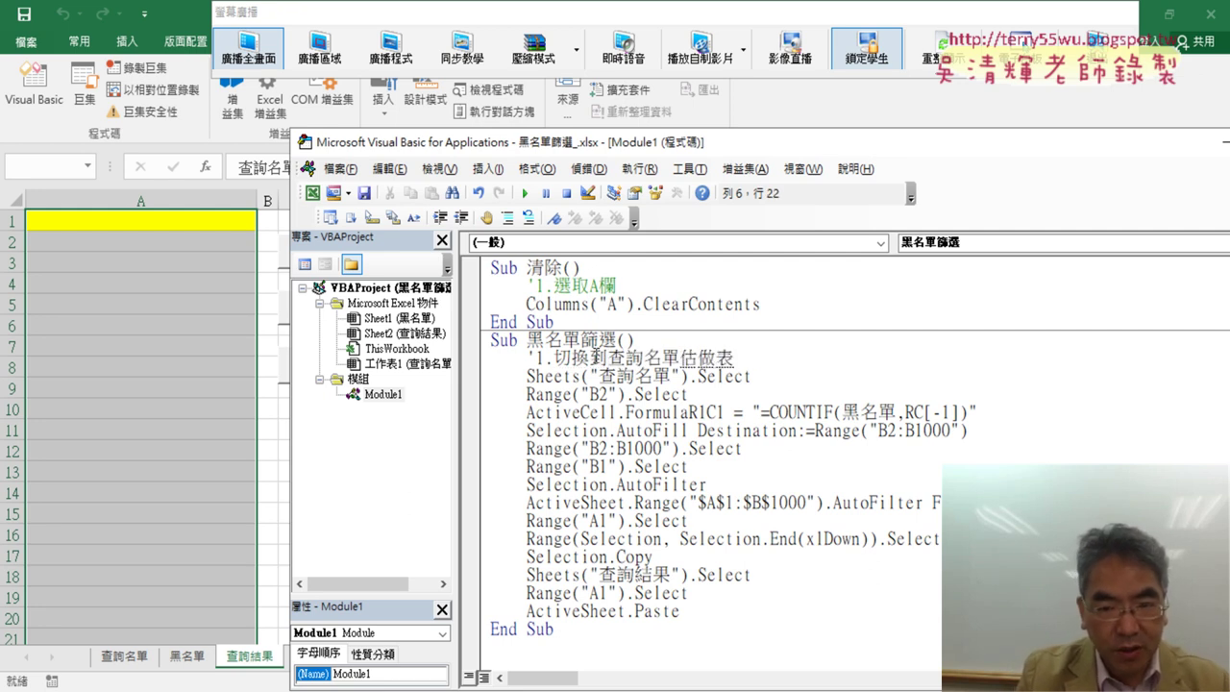
key(Left)
key(Left)
key(Left)
text(ej/)
key(Delete)
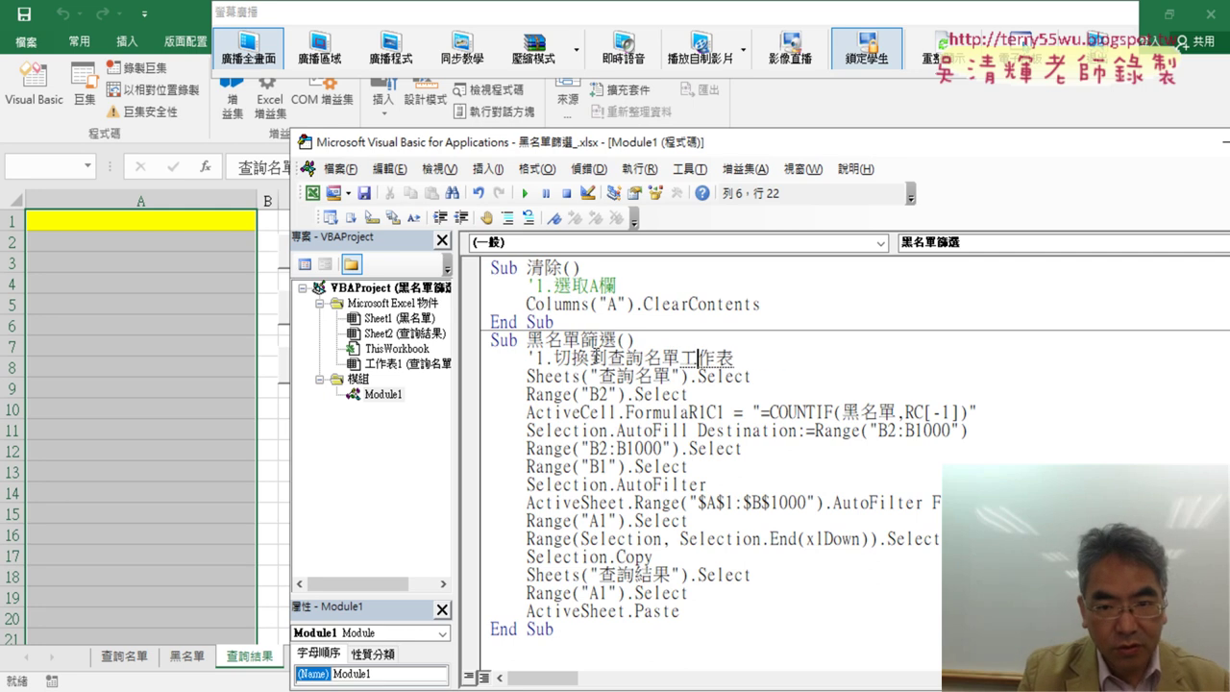
key(End)
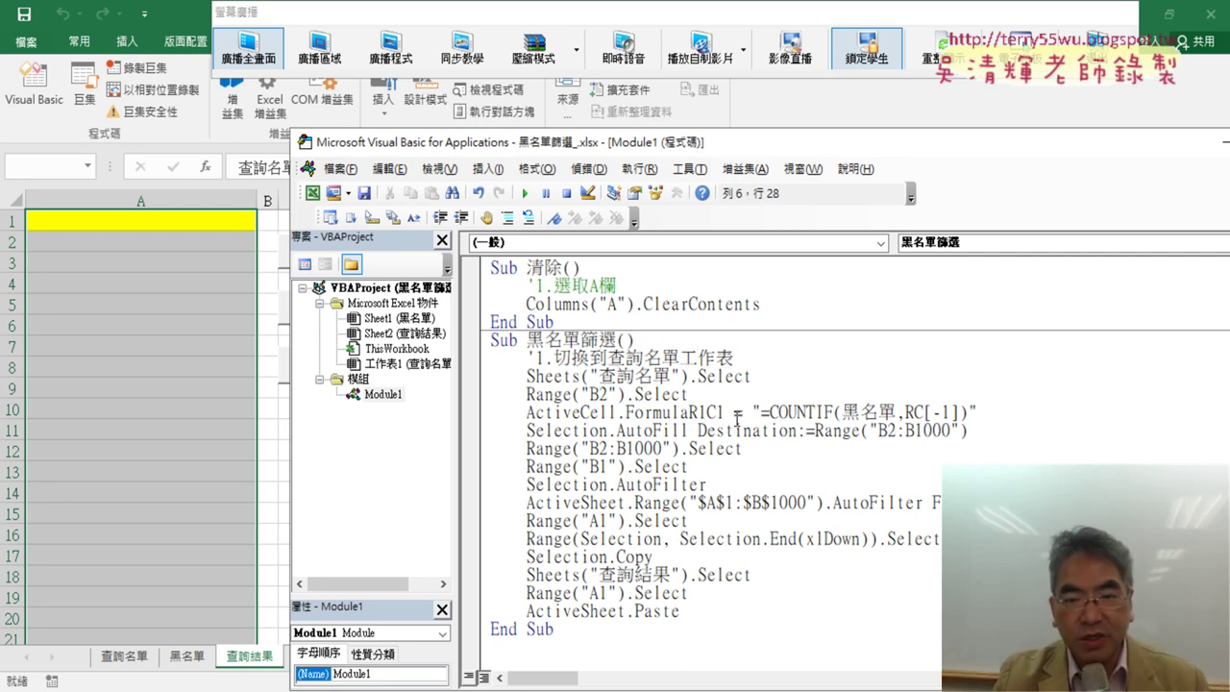
click(726, 399)
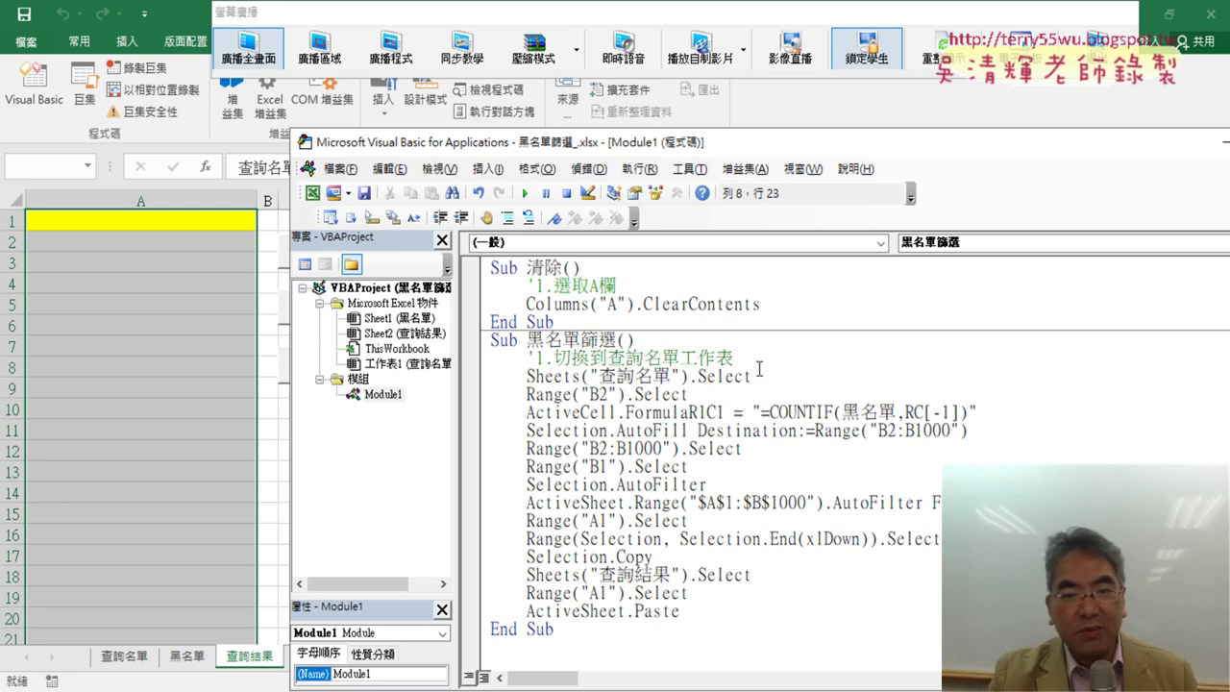
key(Return)
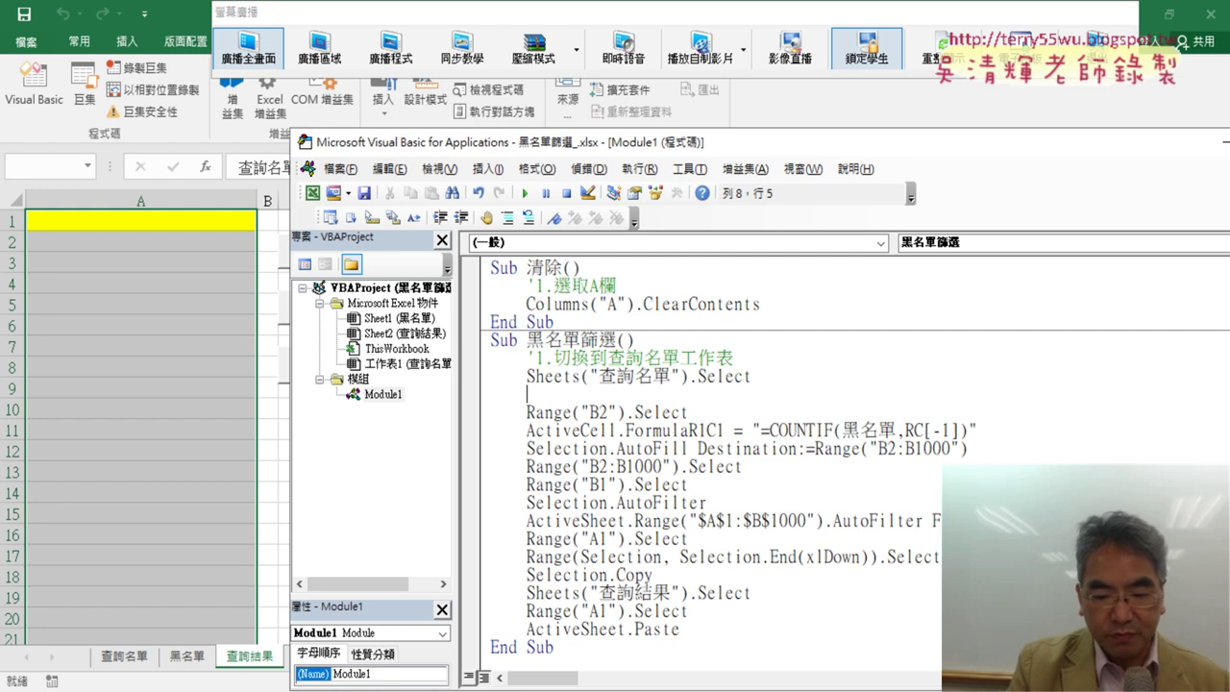
Add the '2. and '3. comment lines around the B2 selection and COUNTIF formula
text('2.)
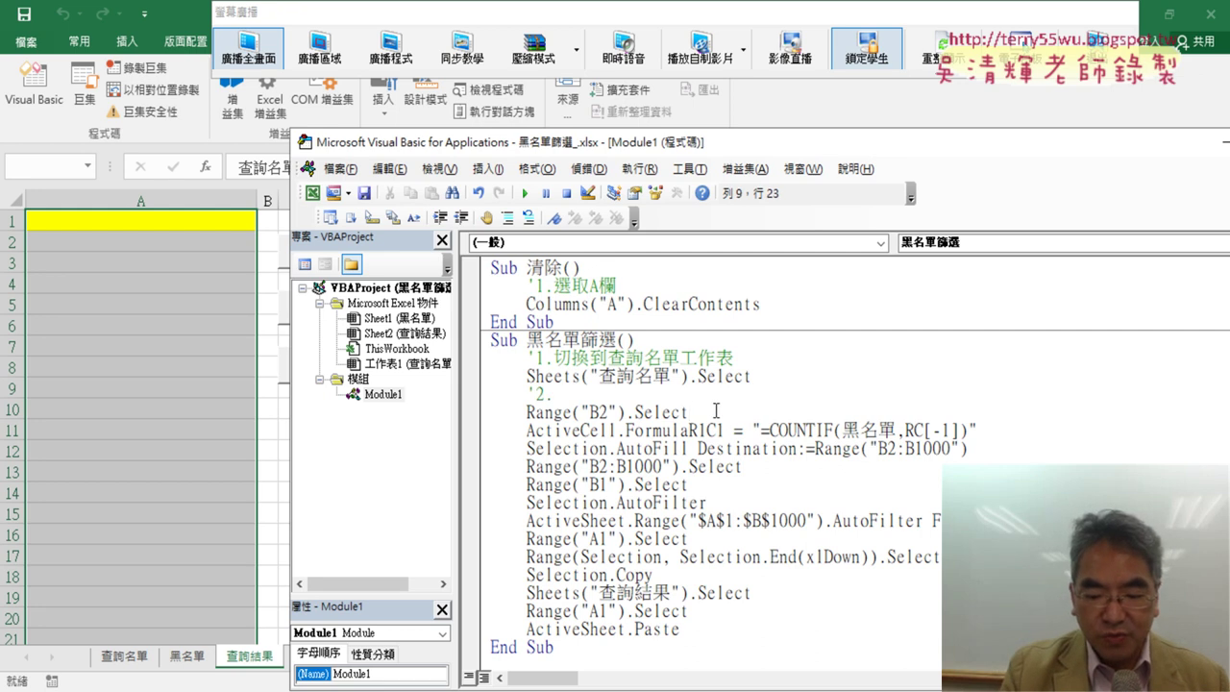
key(Return)
text('3.)
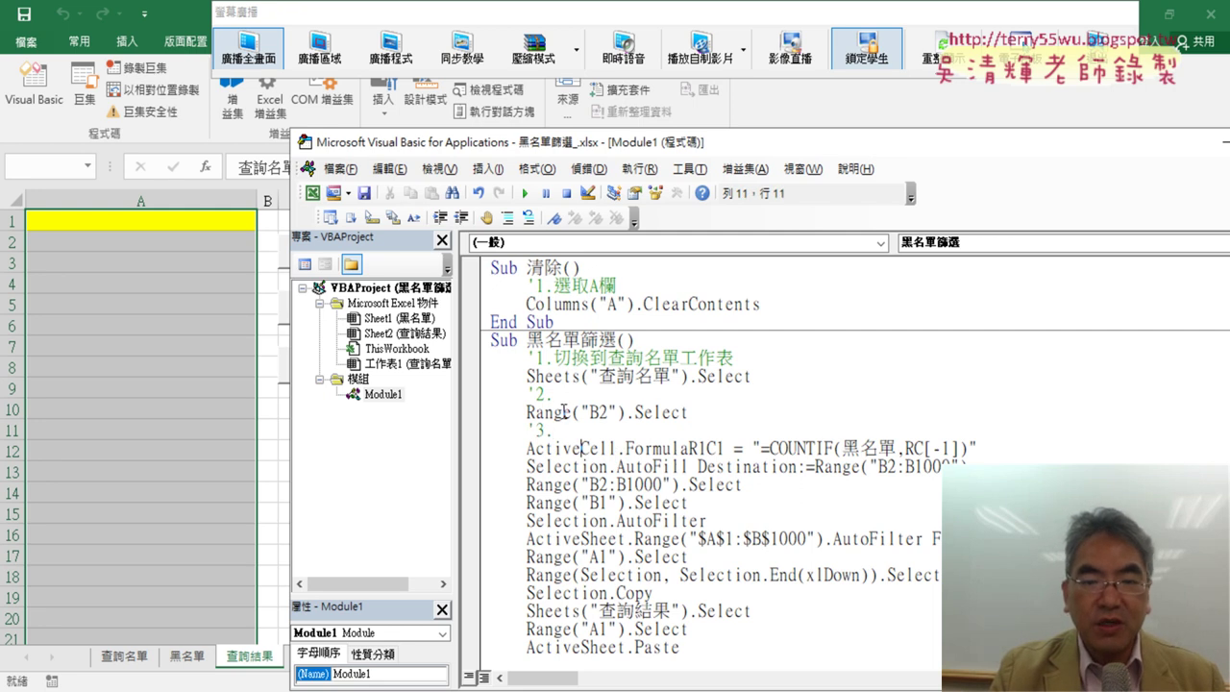
drag(974, 448, 763, 448)
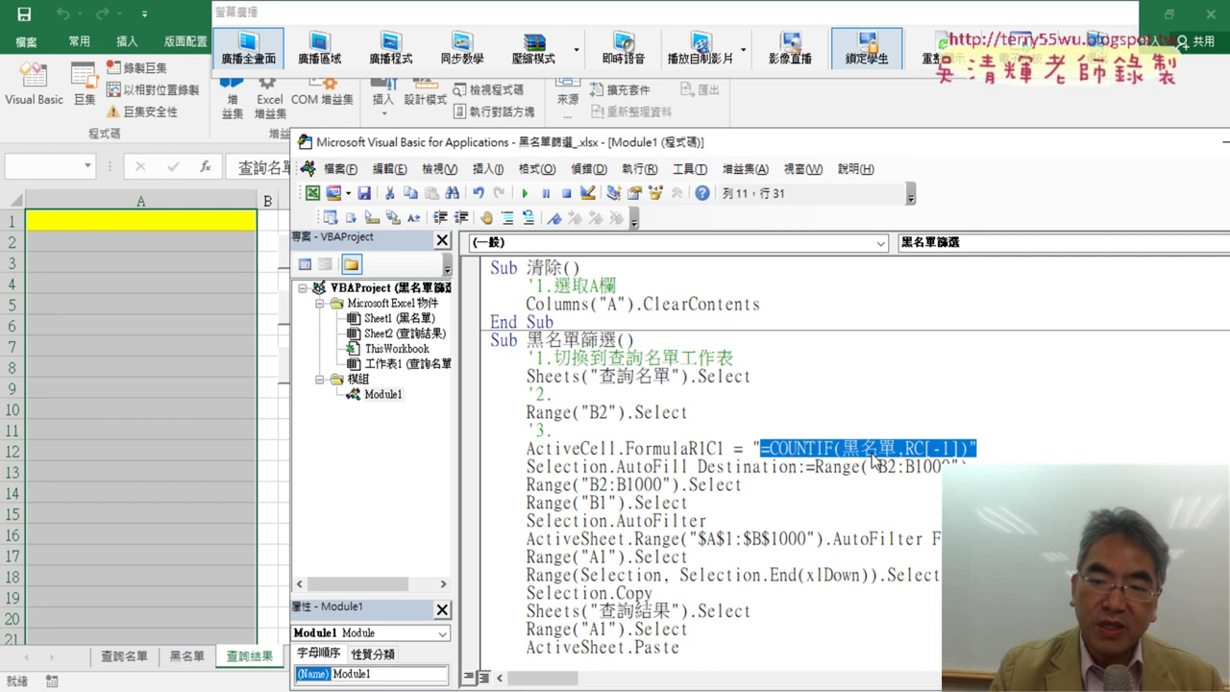
click(984, 450)
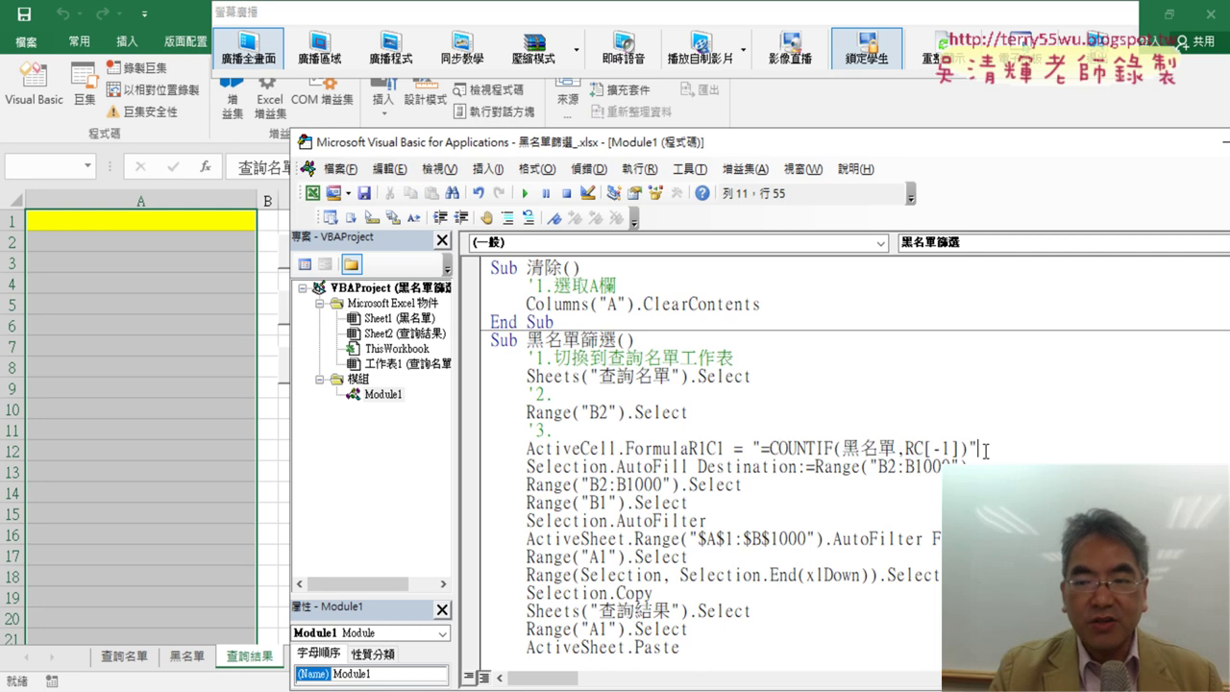
key(Return)
text(ㄘ)
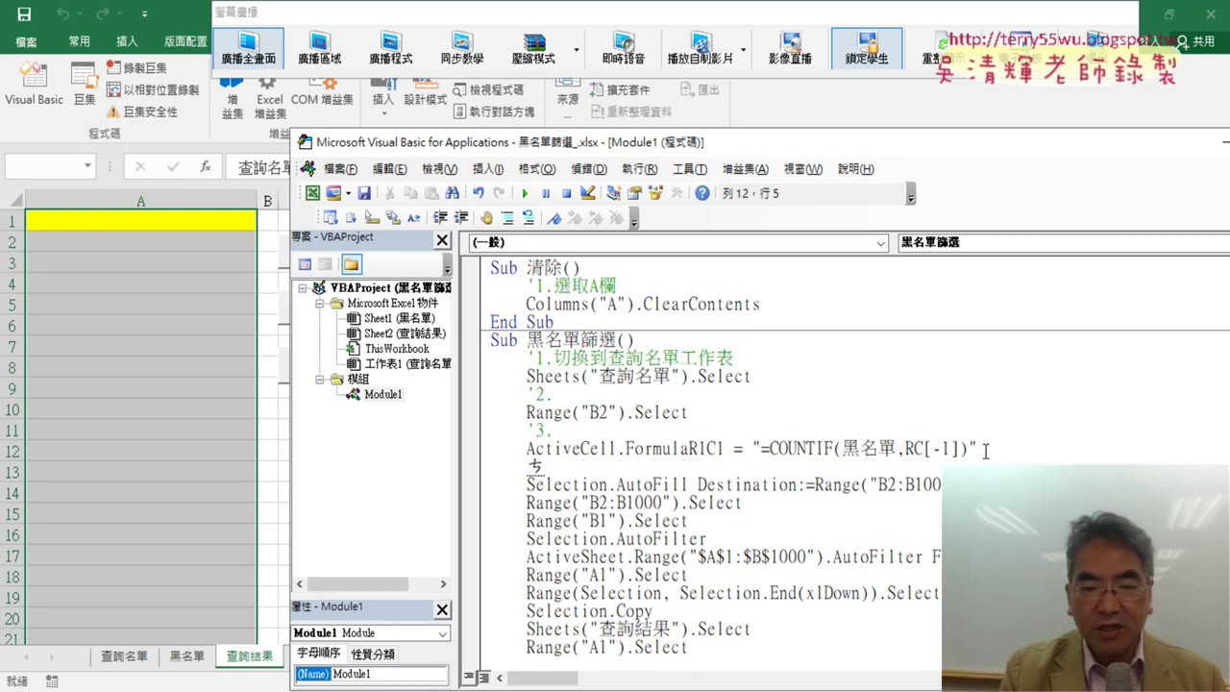
key(BackSpace)
text('4.)
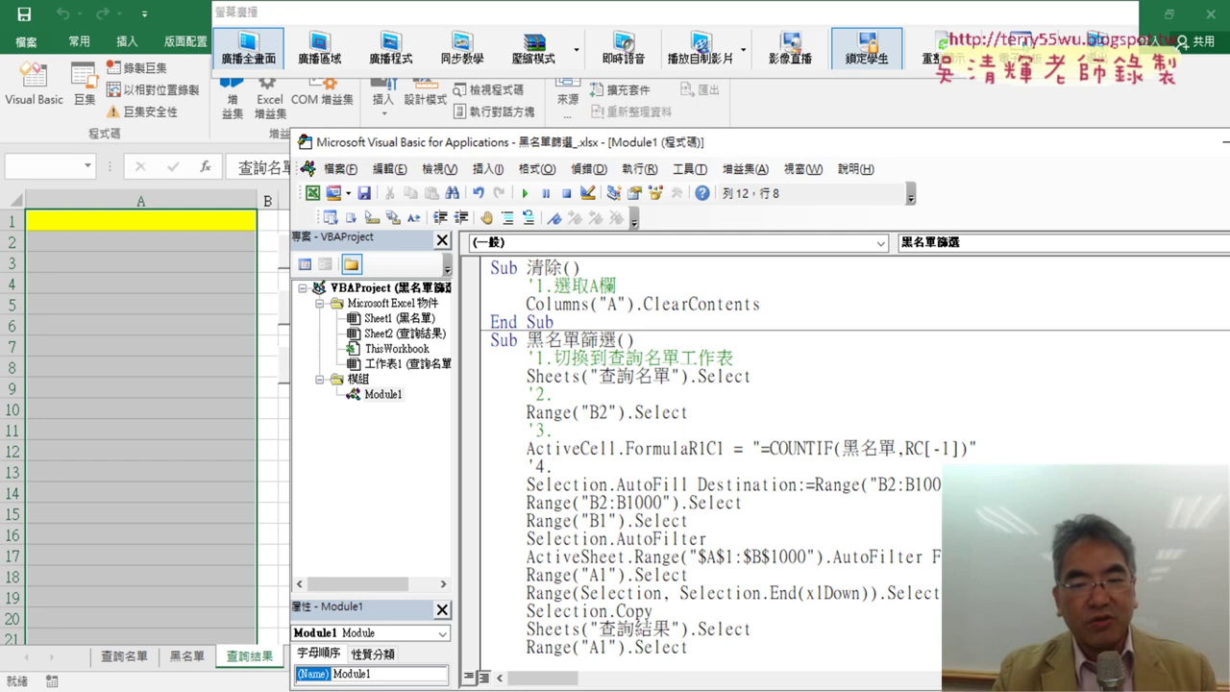
Add the '4. and '5. comment lines for the AutoFill and B2:B1000 steps
scroll(983, 447, down, 1)
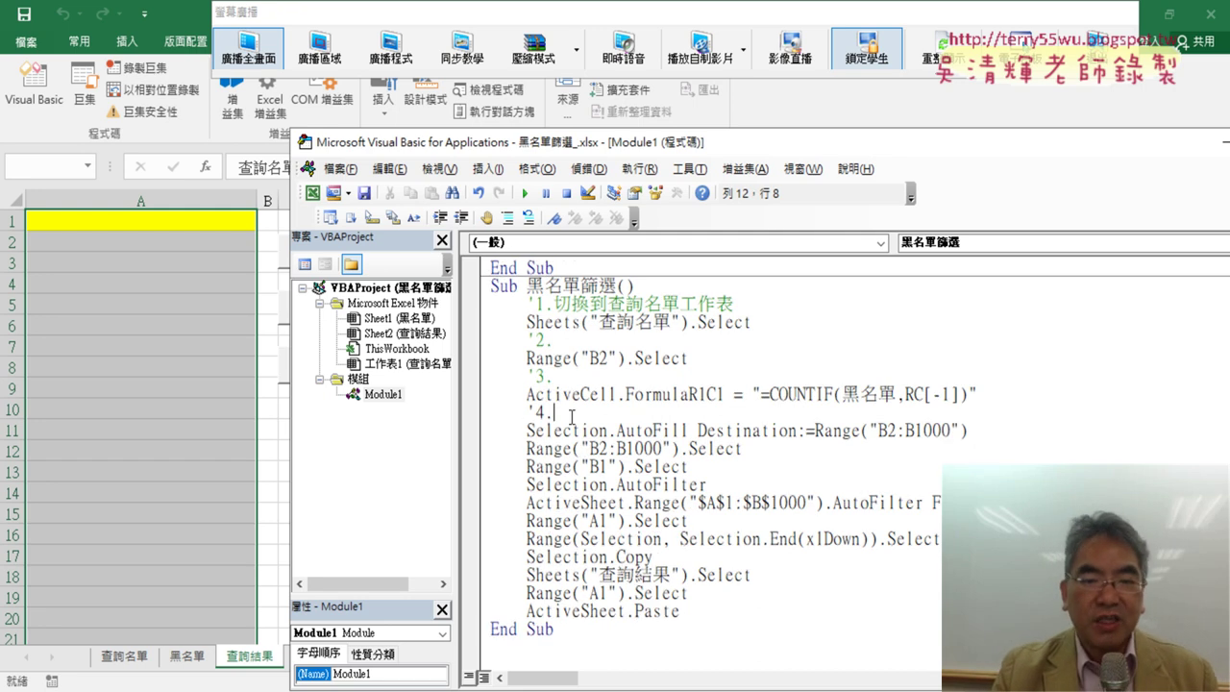
key(shift+Left)
key(shift+Left)
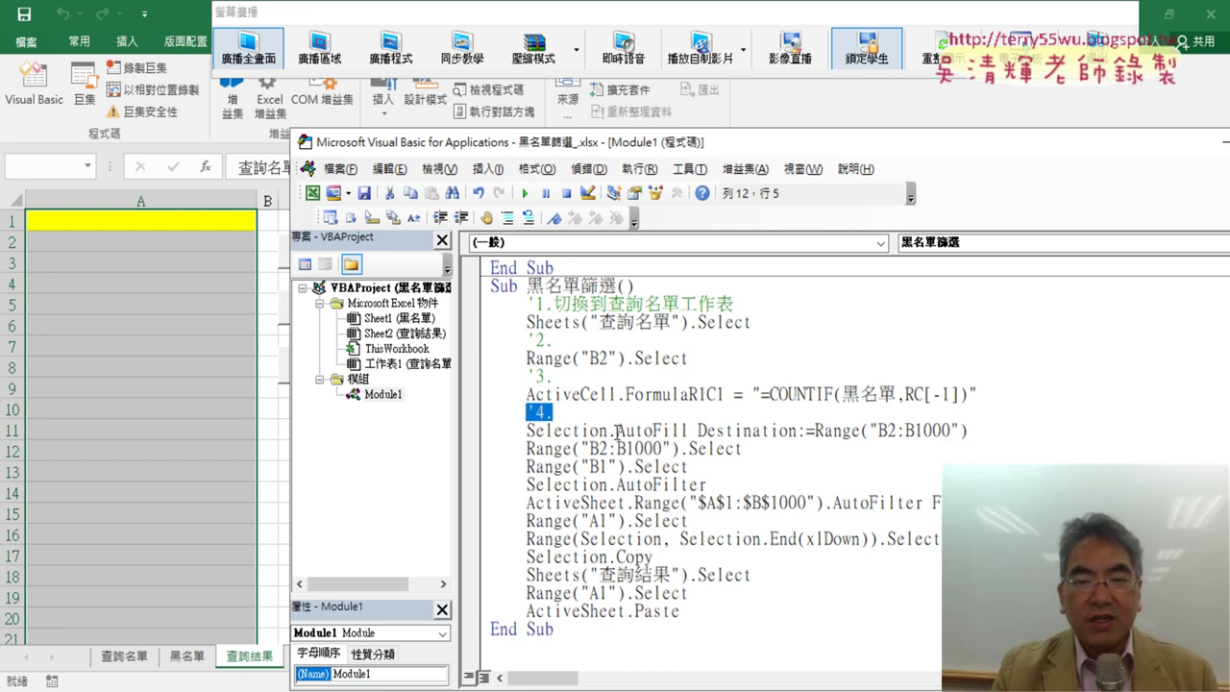
drag(616, 430, 688, 431)
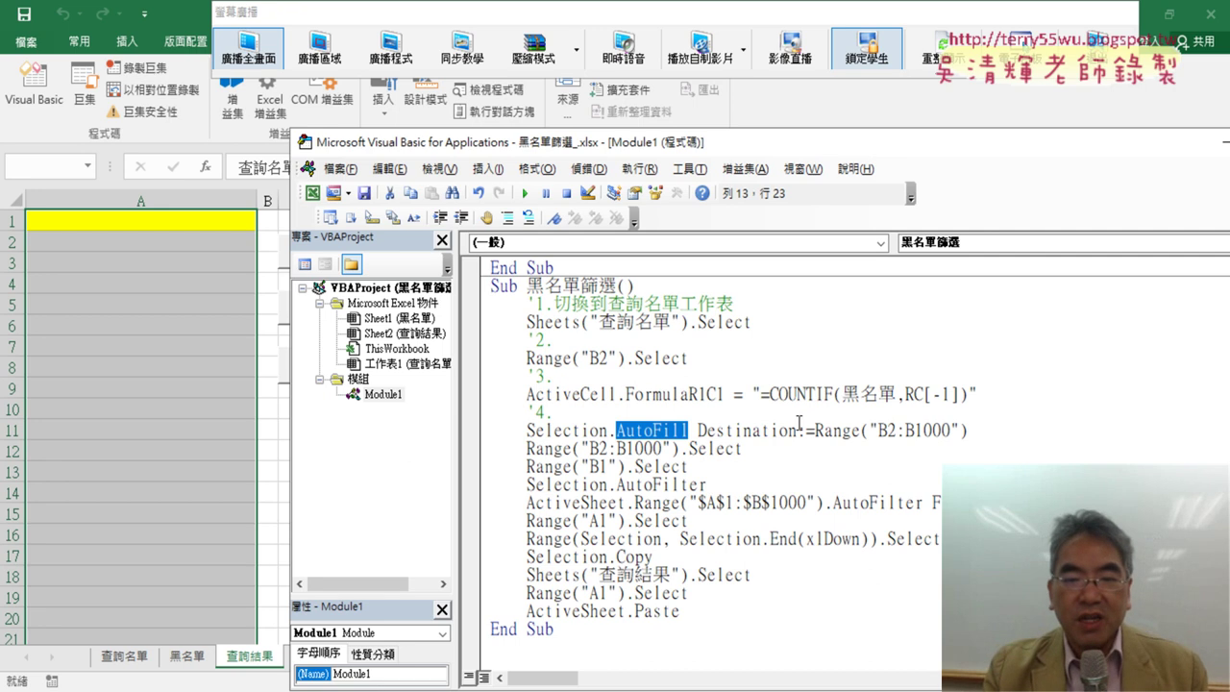
drag(743, 449, 485, 448)
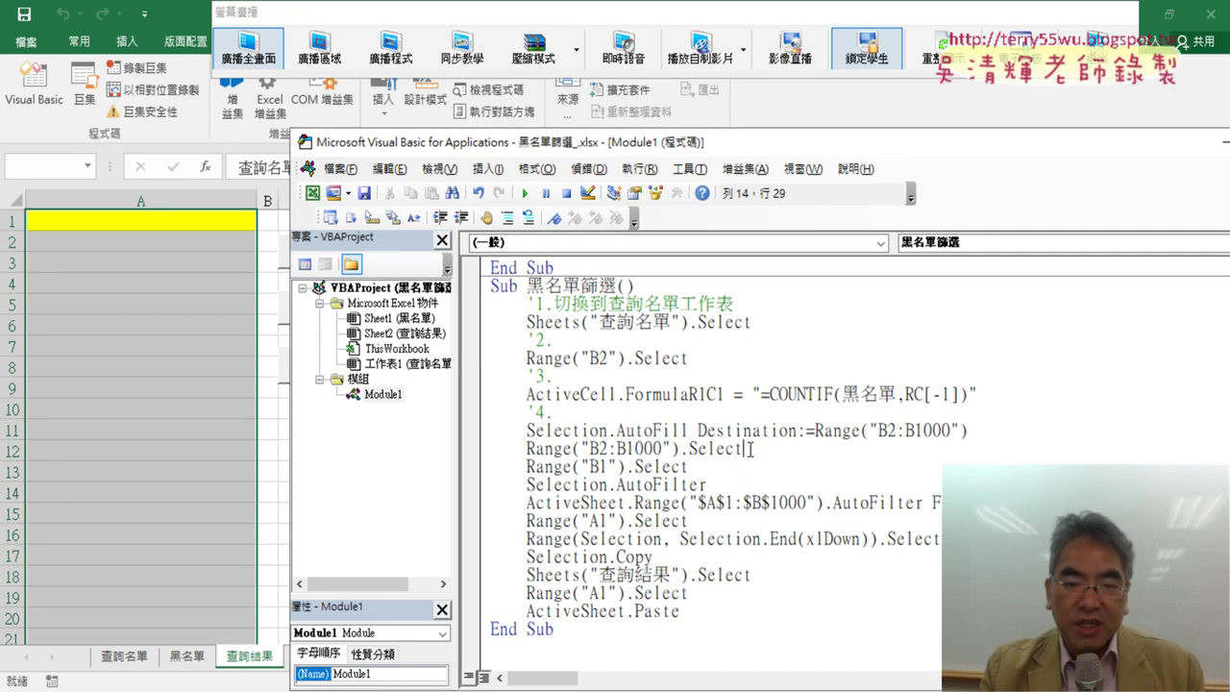
click(748, 449)
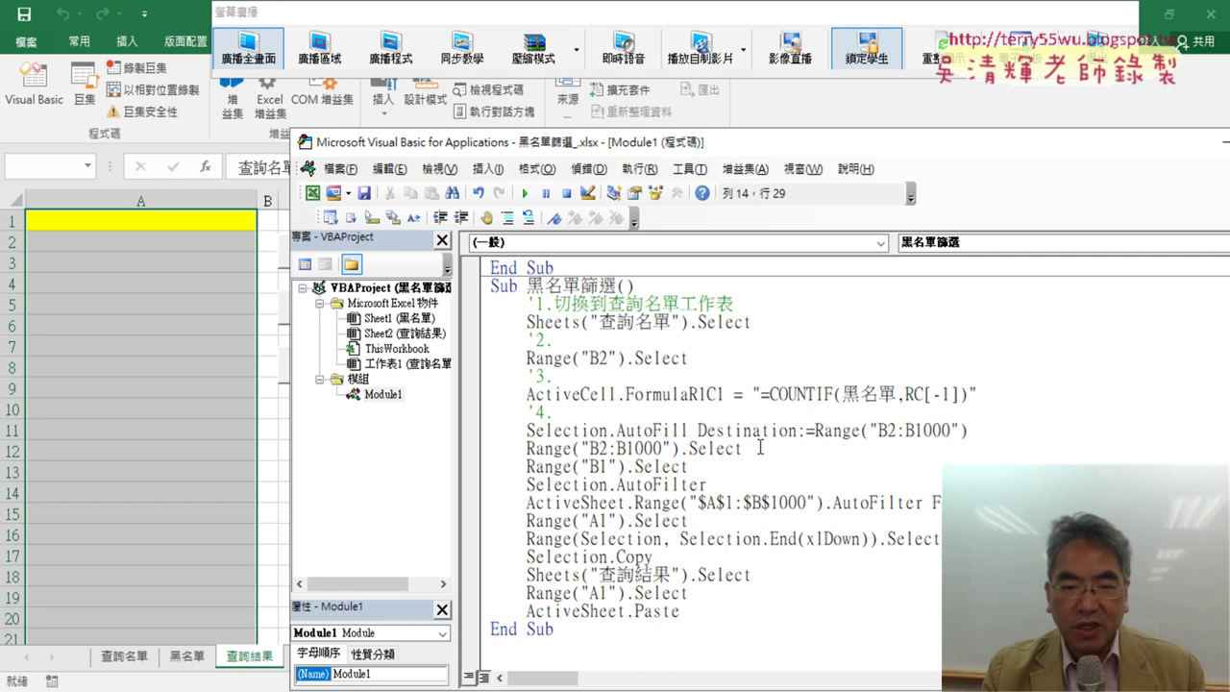
key(Return)
text(ㄘ)
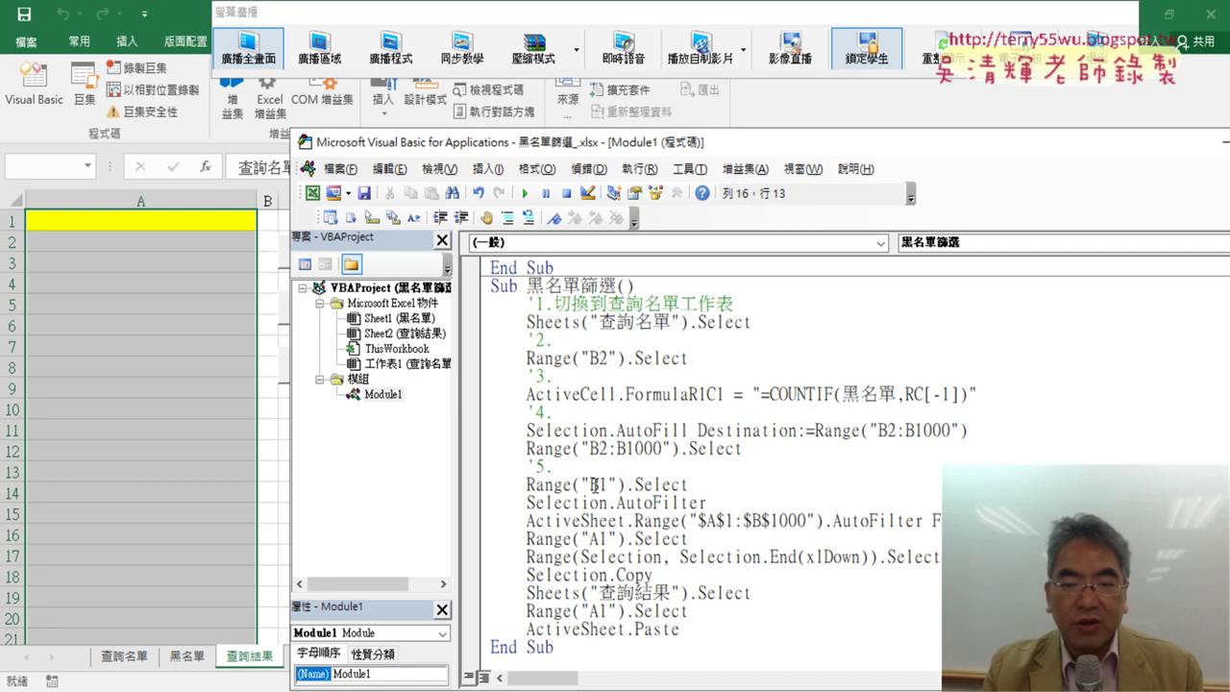
Insert a '6. comment line above the Selection.AutoFilter statement
double_click(593, 485)
click(725, 485)
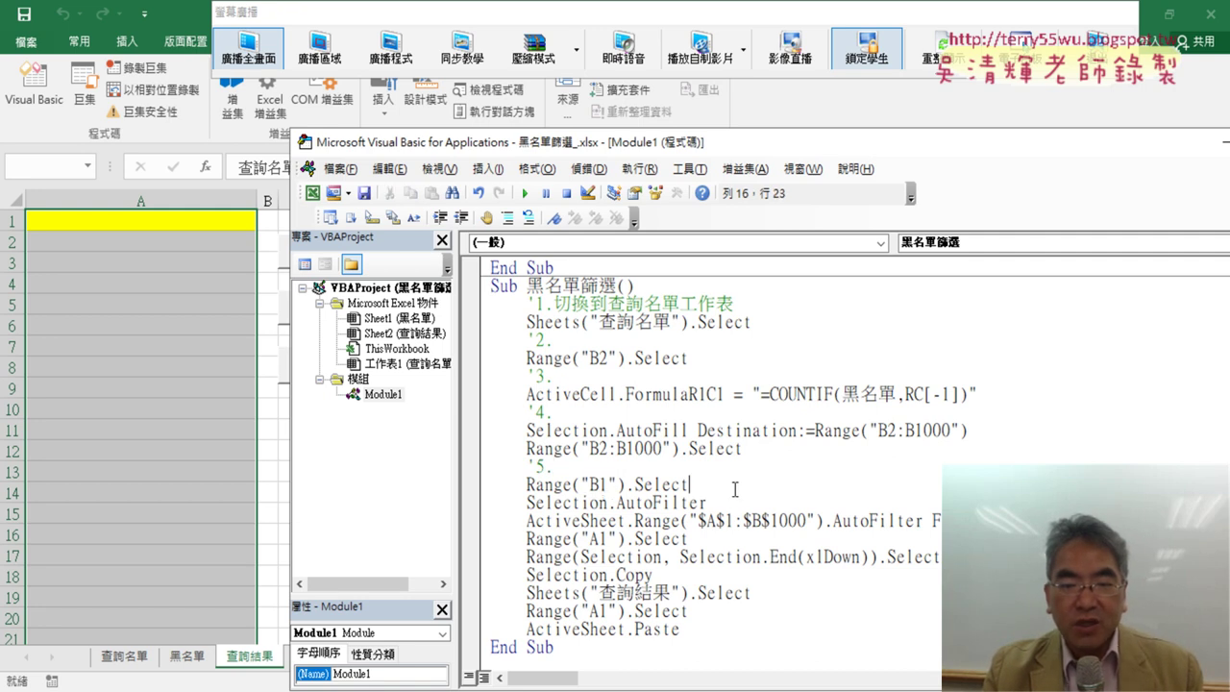
key(Return)
text(6.)
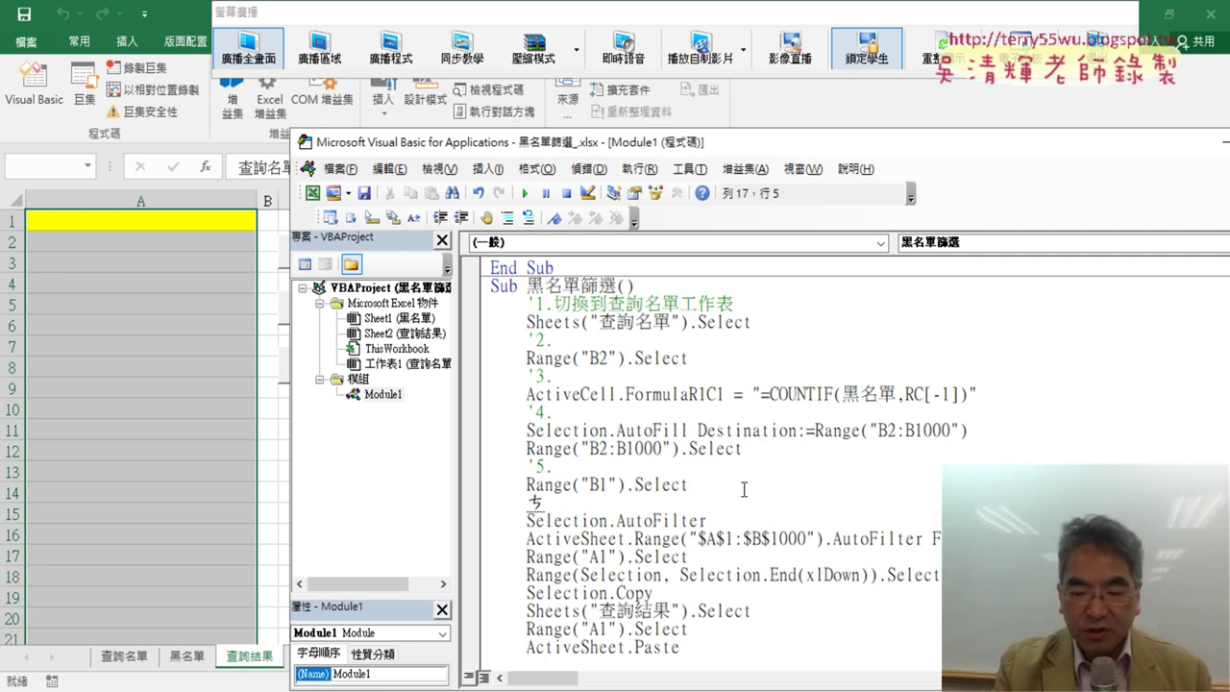
click(527, 501)
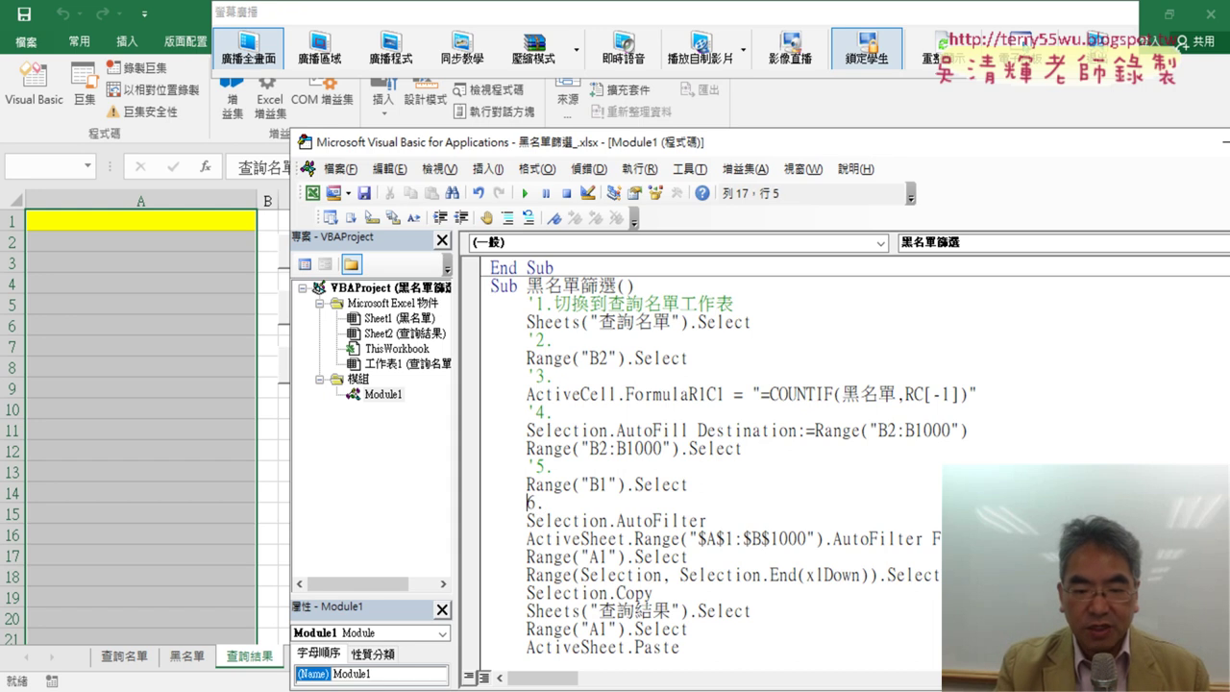
text(')
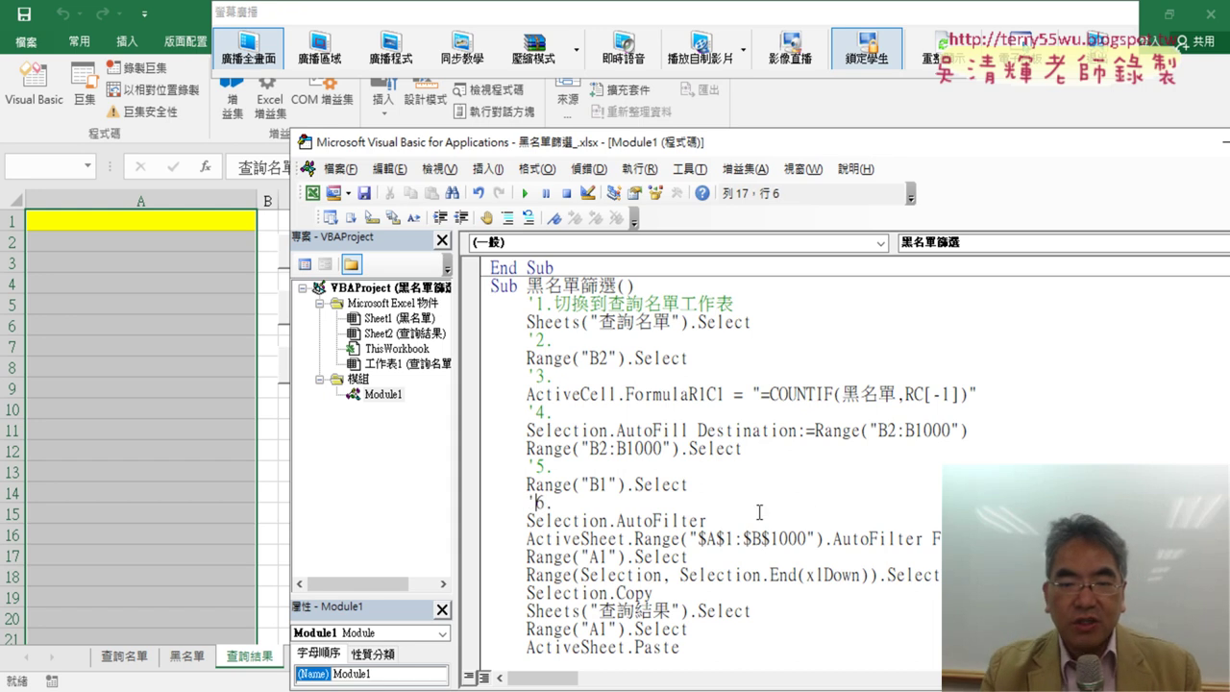
scroll(760, 509, down, 1)
drag(615, 483, 709, 483)
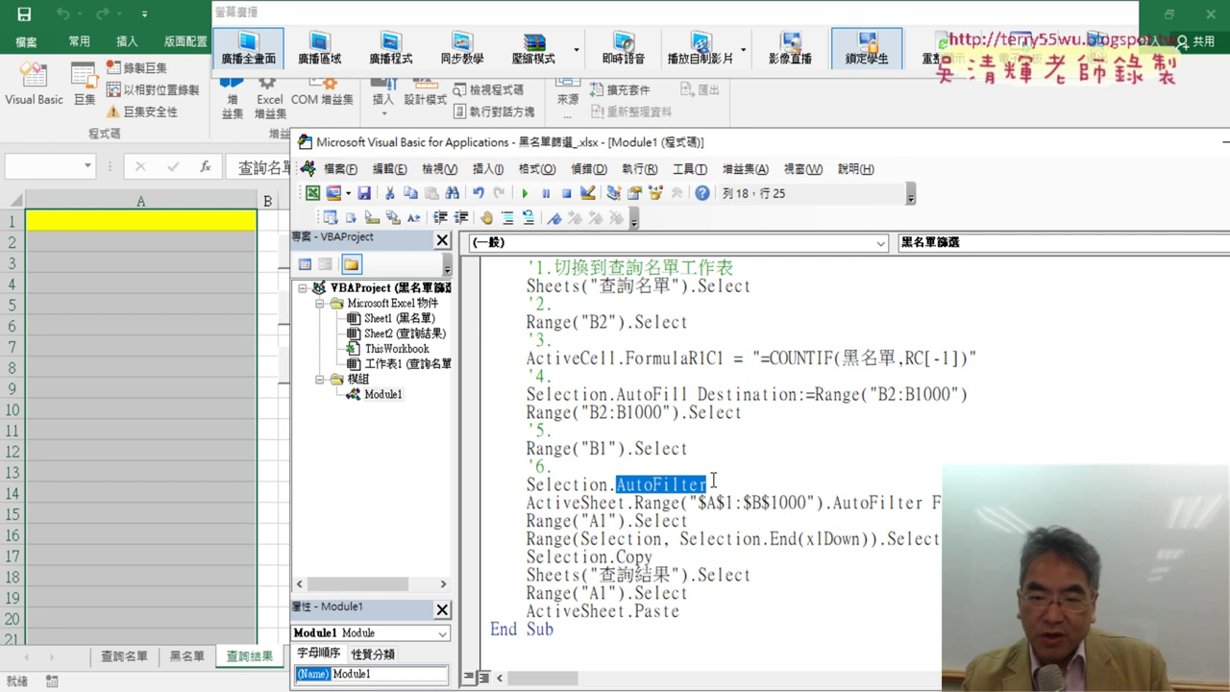
Delete the Selection.AutoFilter line and its leftover blank line, then switch to 查詢名單
click(870, 502)
drag(719, 488, 483, 478)
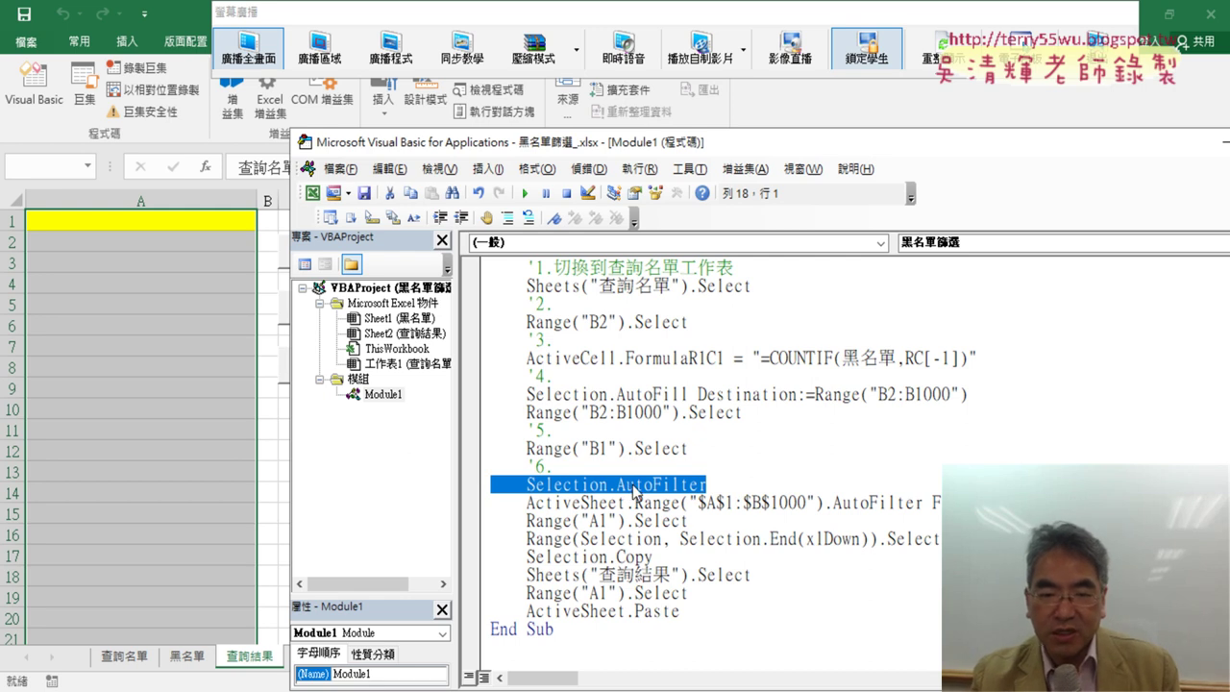
key(Delete)
key(BackSpace)
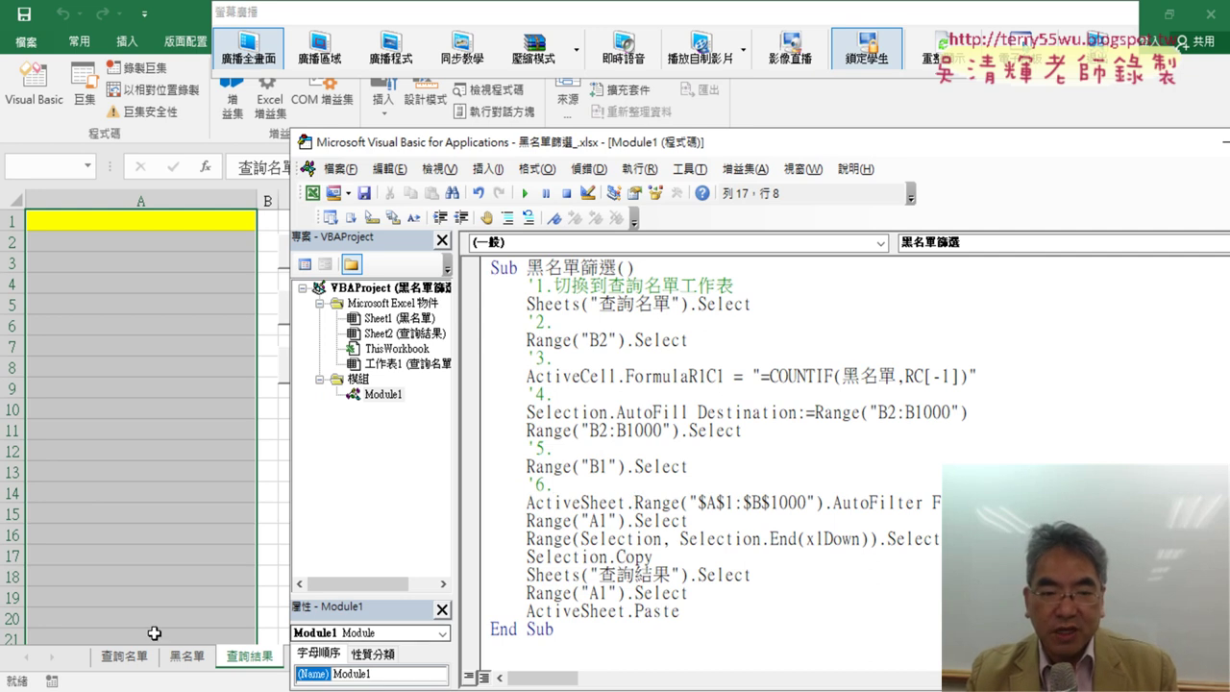
click(127, 657)
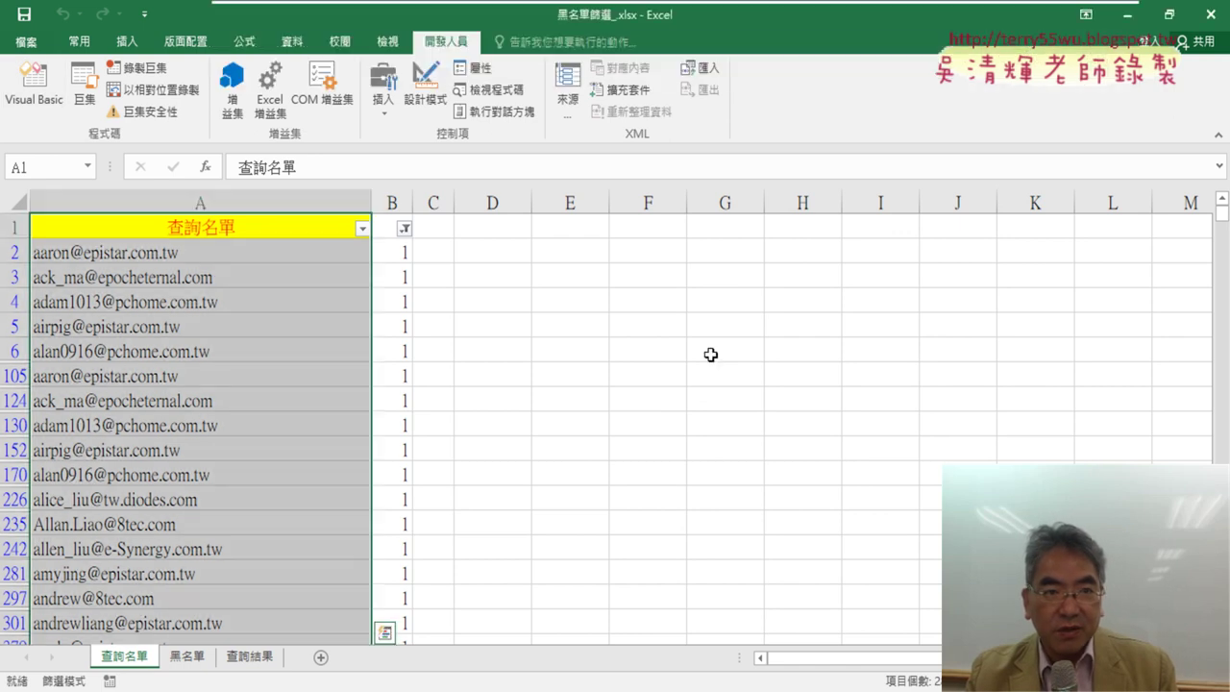
Turn off the filter, select A1:B1000 on 查詢名單, and open the Visual Basic editor
click(291, 41)
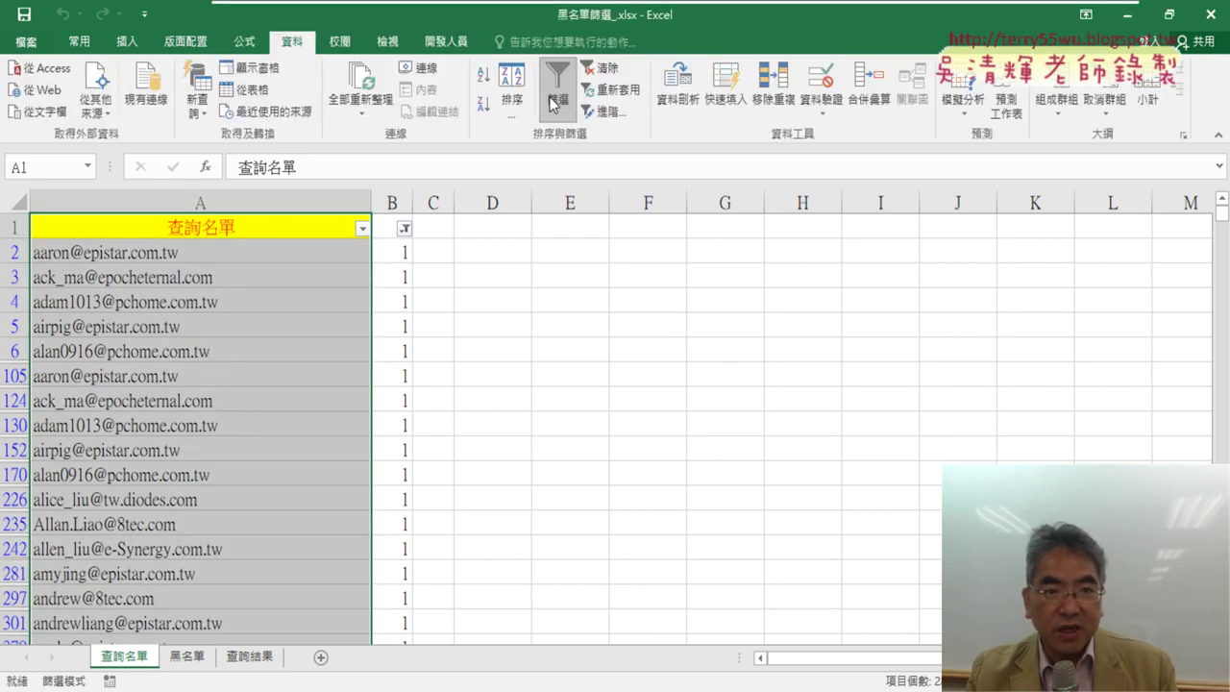
click(554, 102)
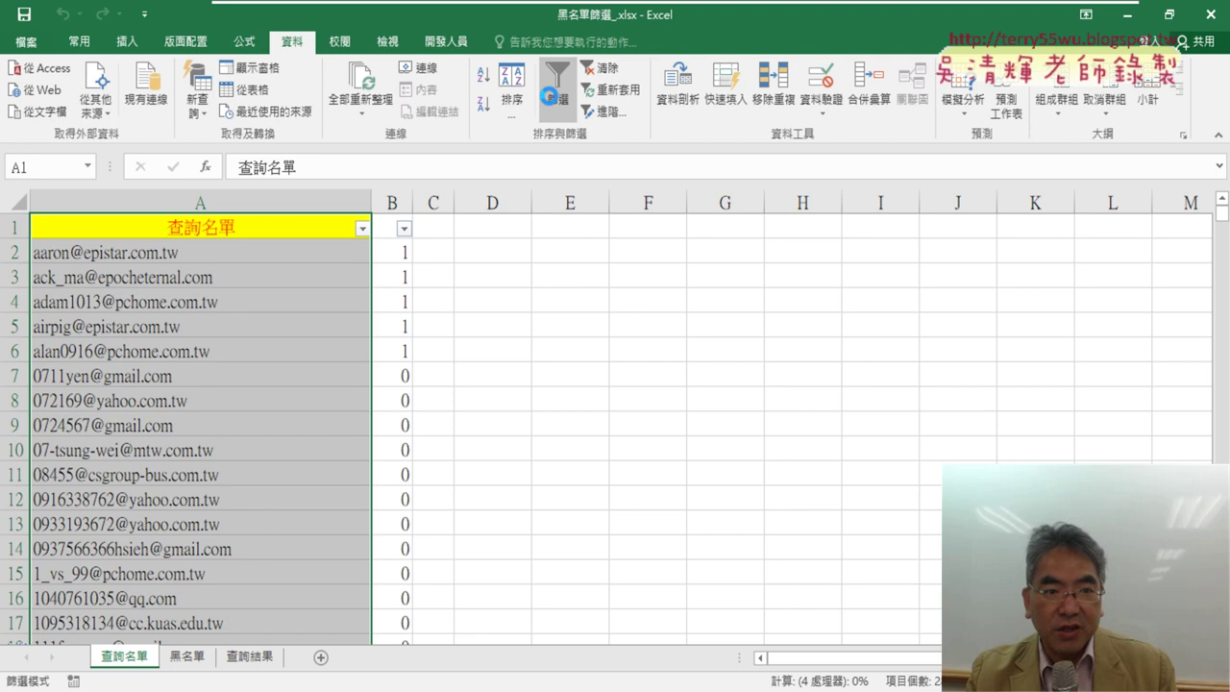
click(244, 226)
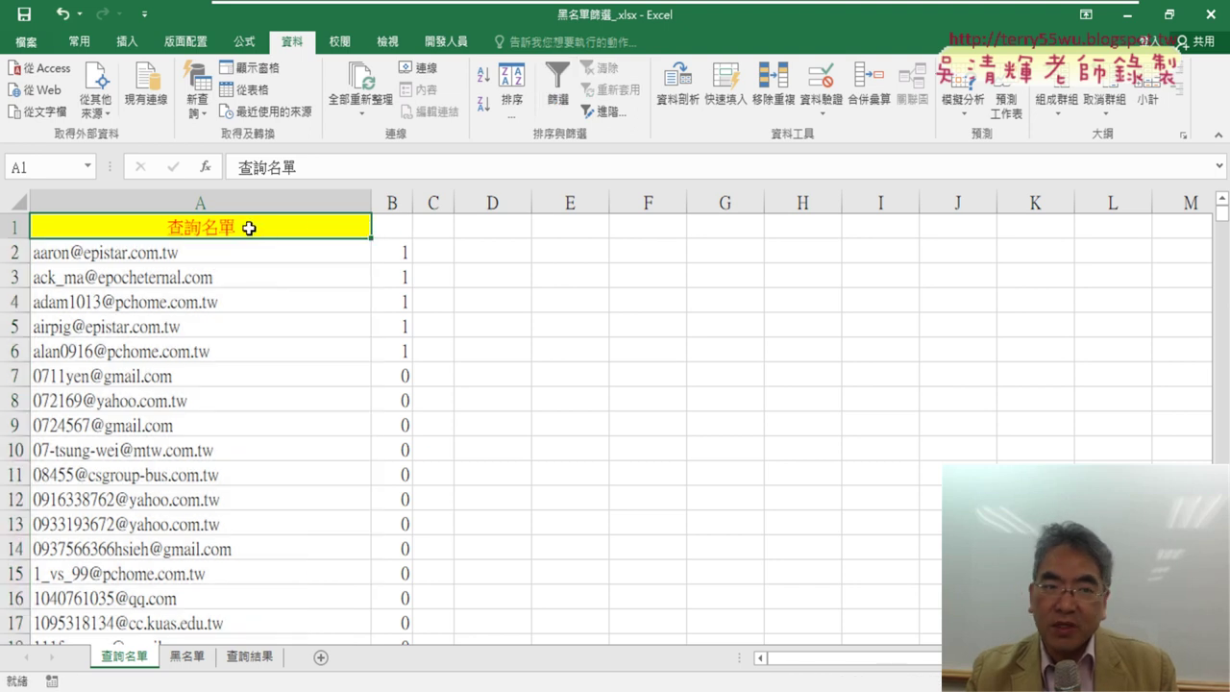
drag(256, 228, 384, 227)
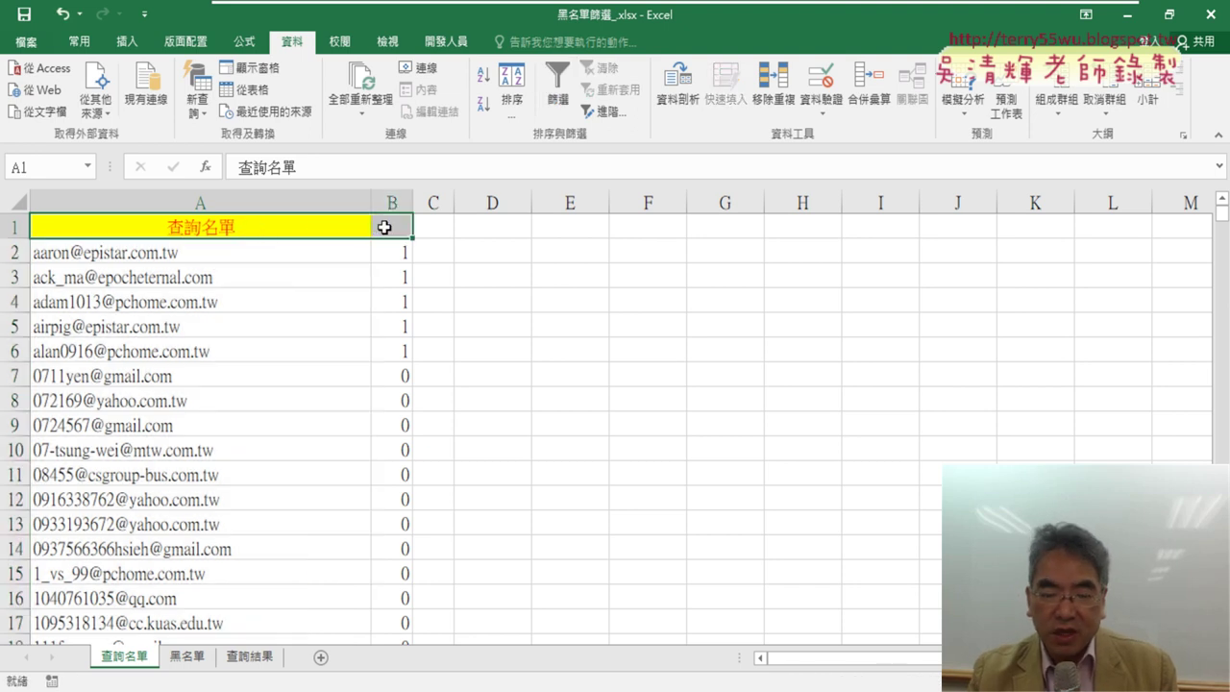
key(ctrl+shift+Down)
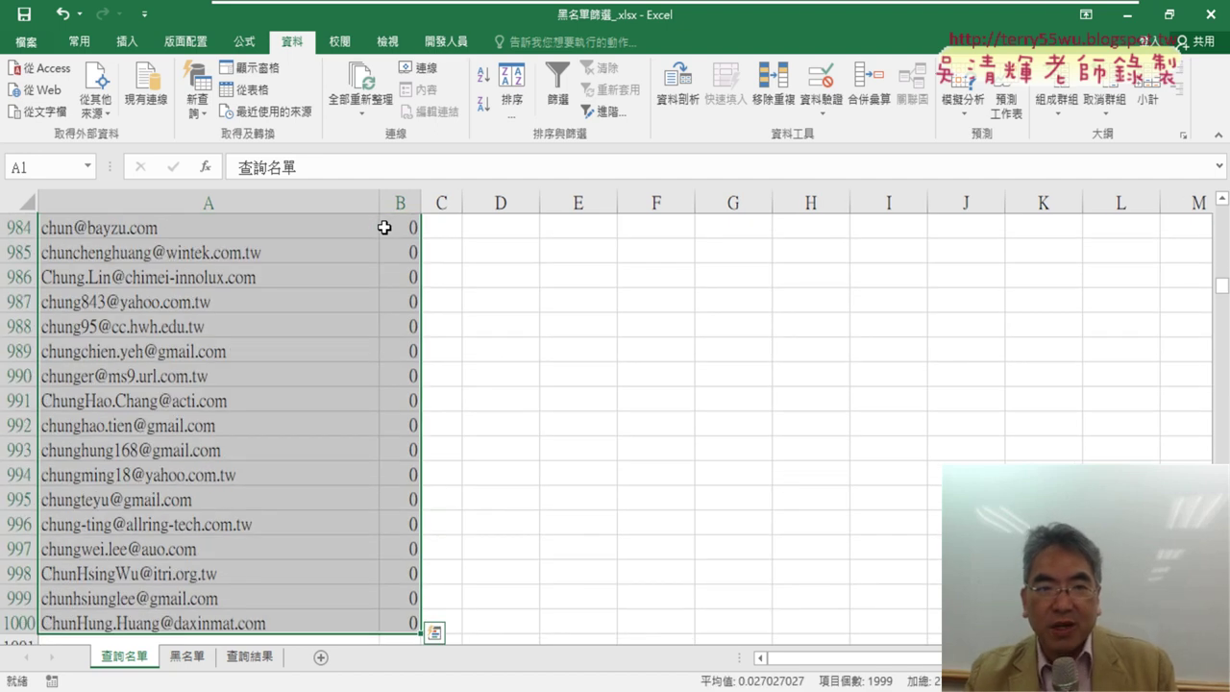
click(446, 41)
click(60, 102)
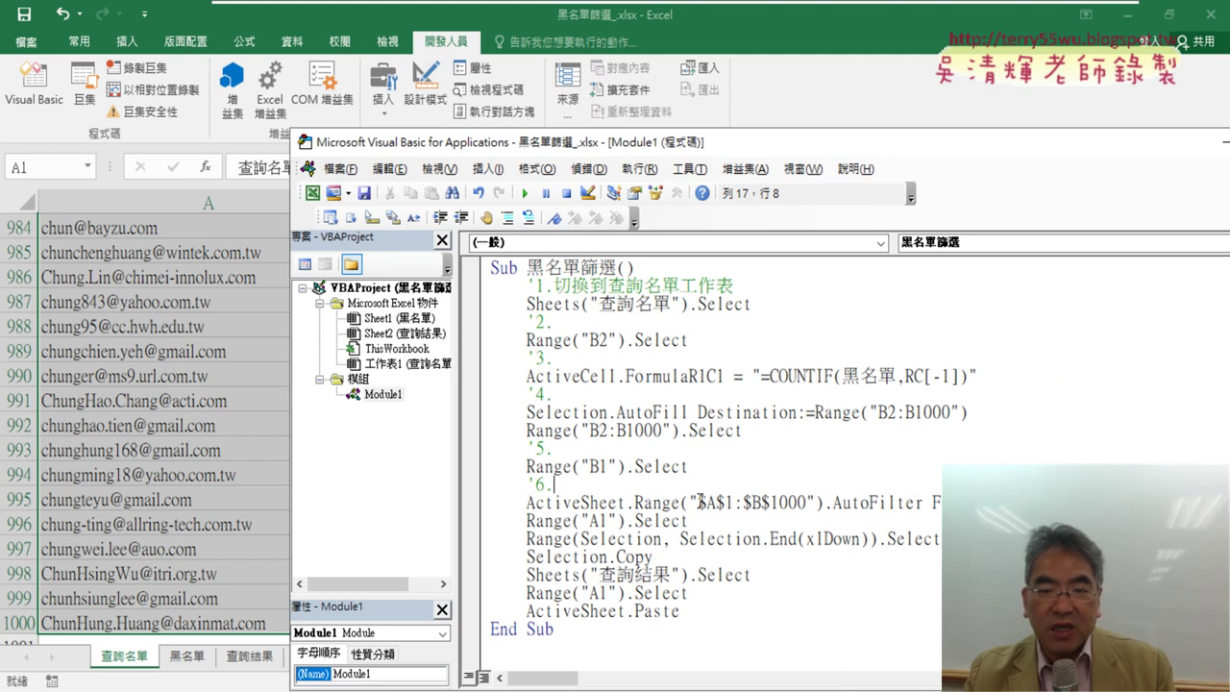
Highlight the $A$1:$B$1000 filter range and the Field:= argument on the AutoFilter line
drag(698, 501, 807, 503)
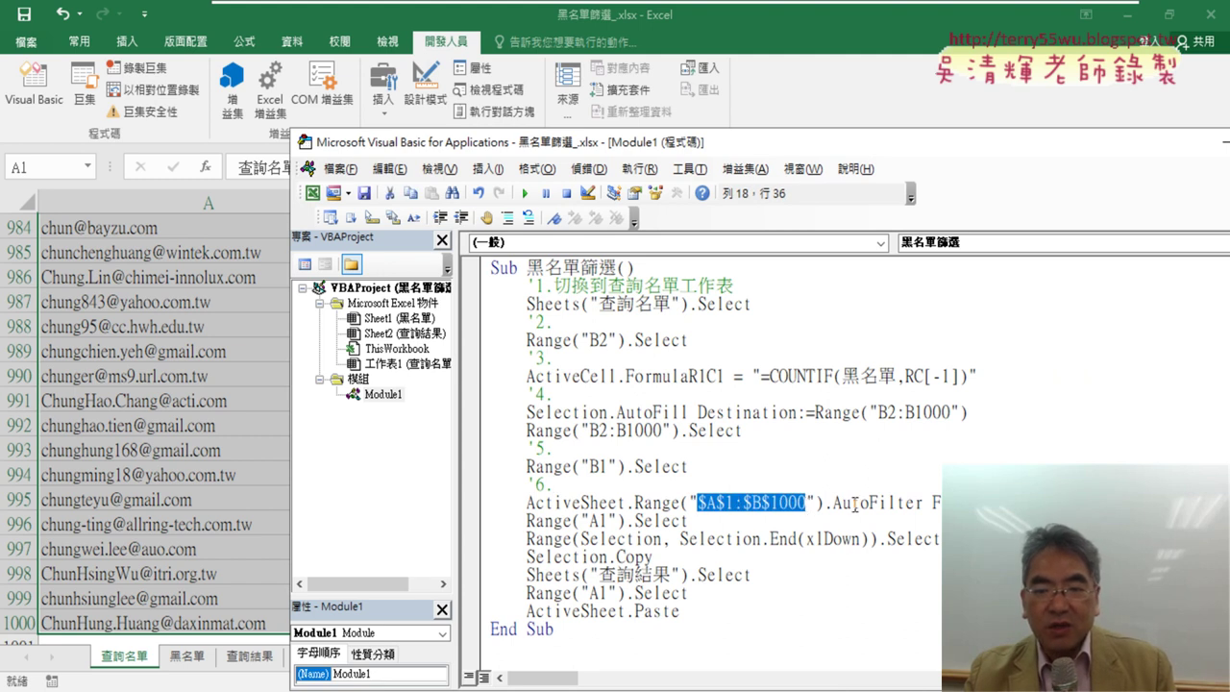
double_click(937, 502)
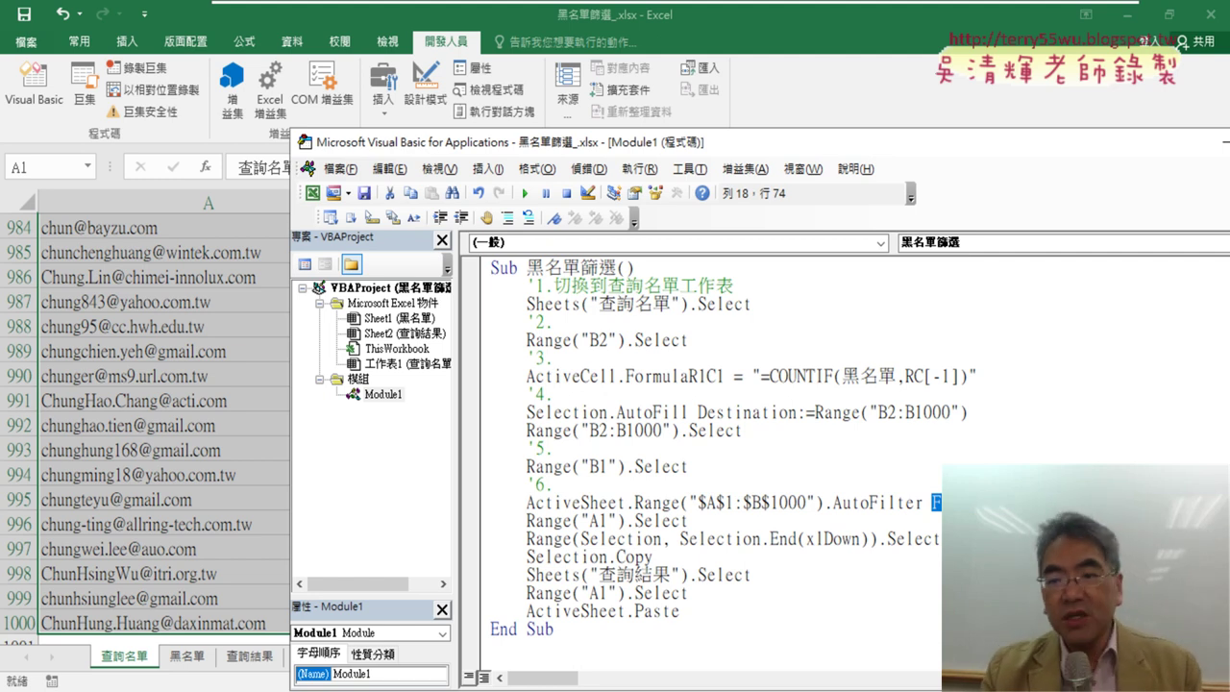
click(978, 502)
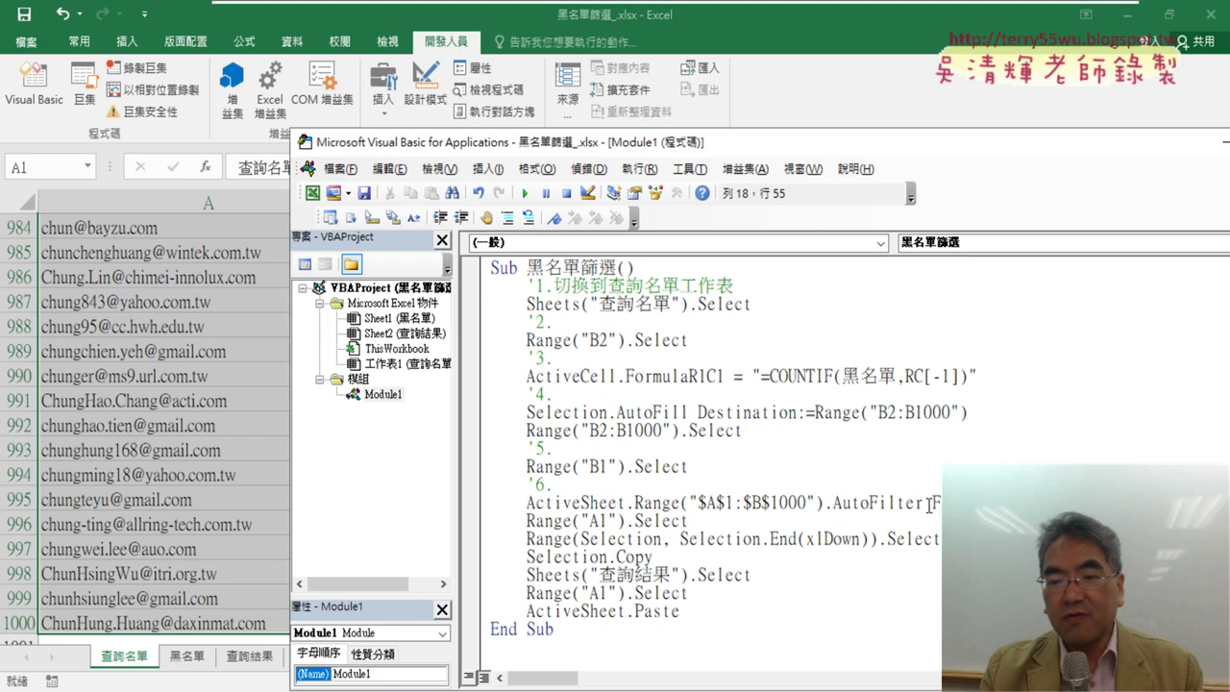
drag(934, 502, 998, 502)
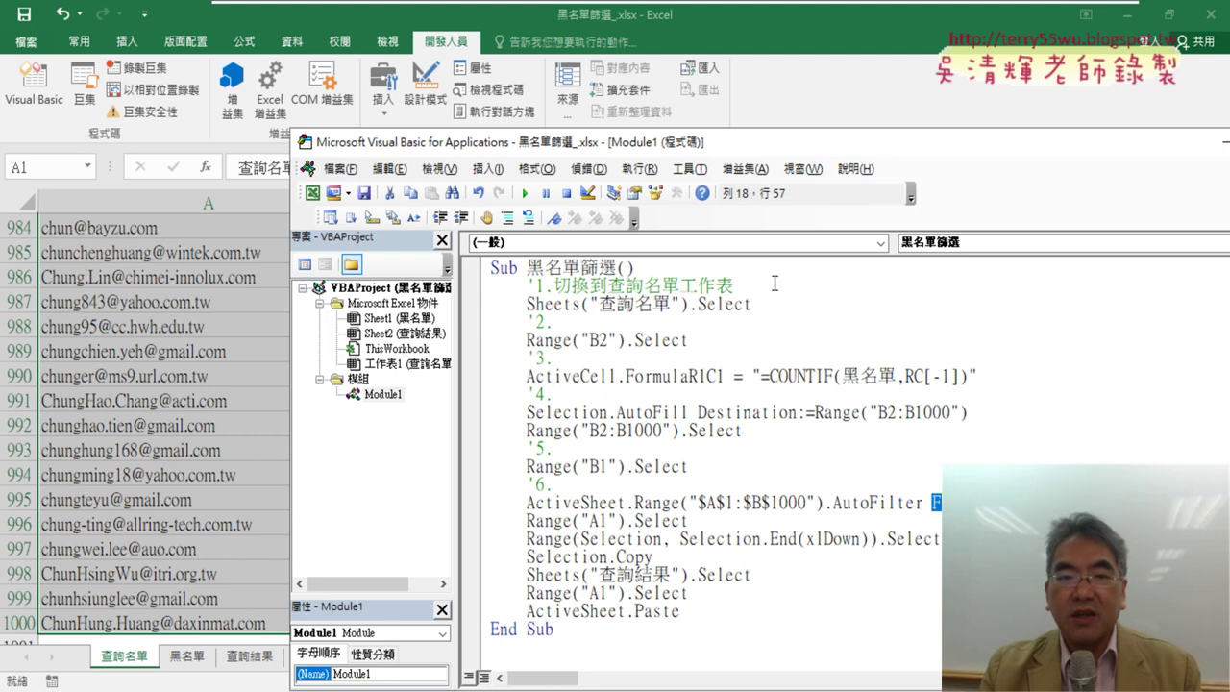
drag(726, 149, 896, 93)
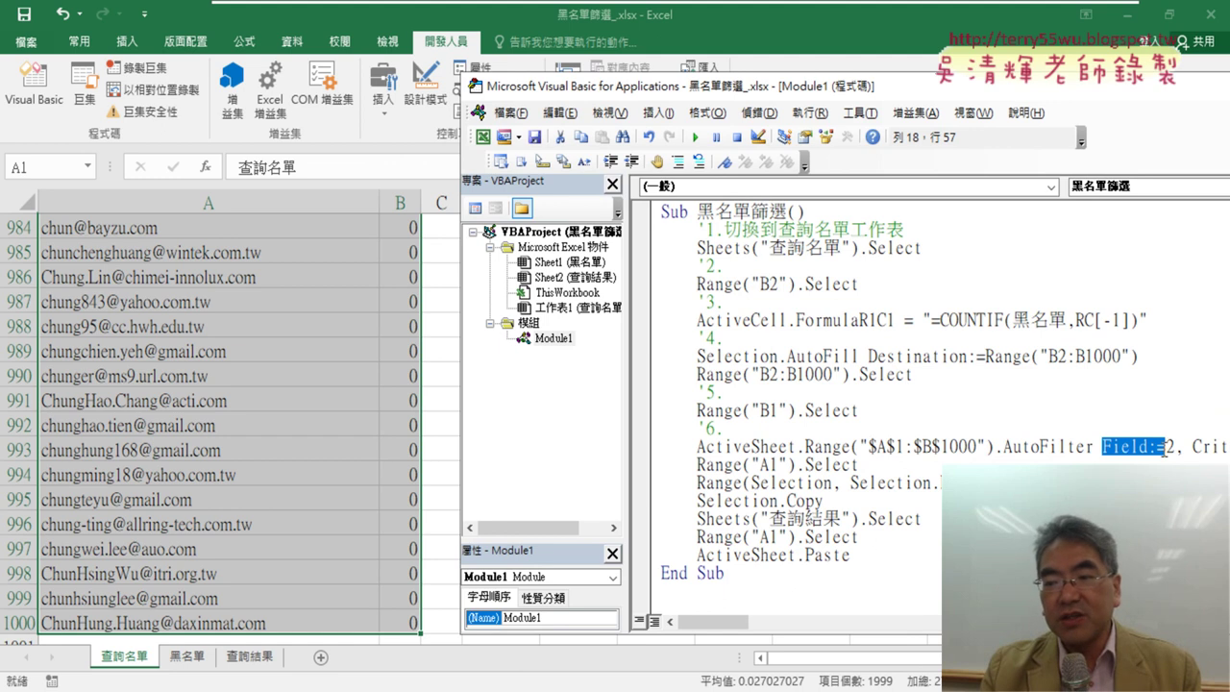
drag(1164, 450, 374, 248)
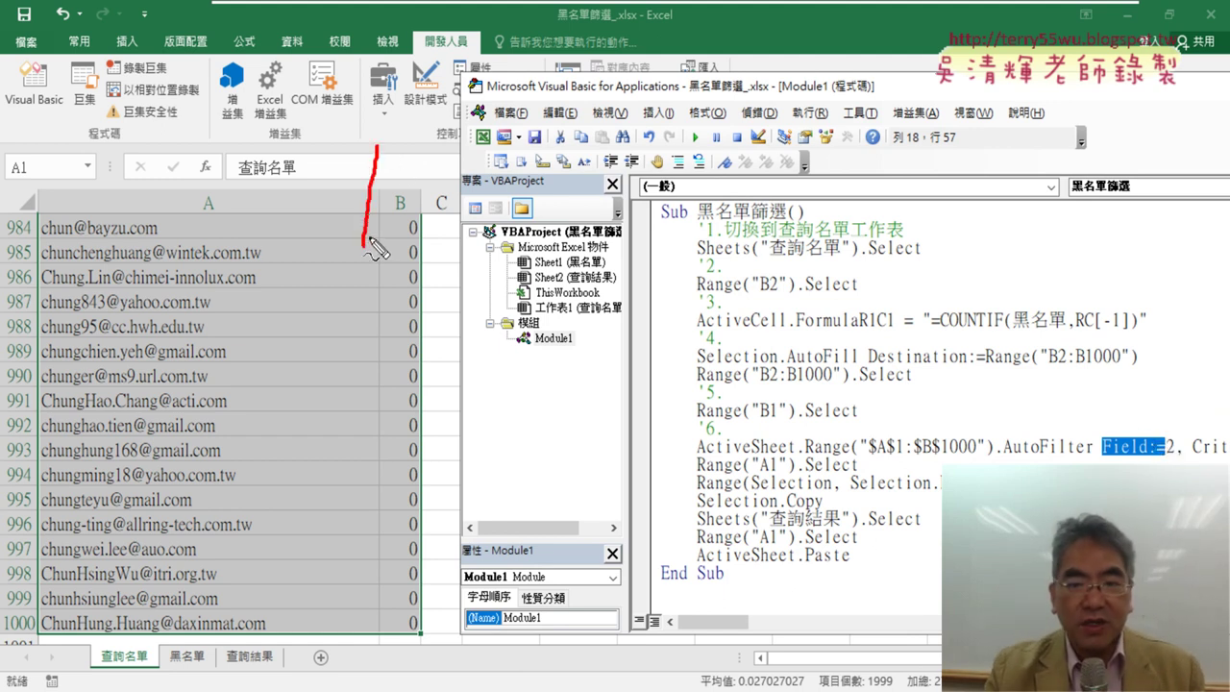
Mark column B as filter column 2, then delete Field:= to leave just 2
drag(872, 459, 939, 458)
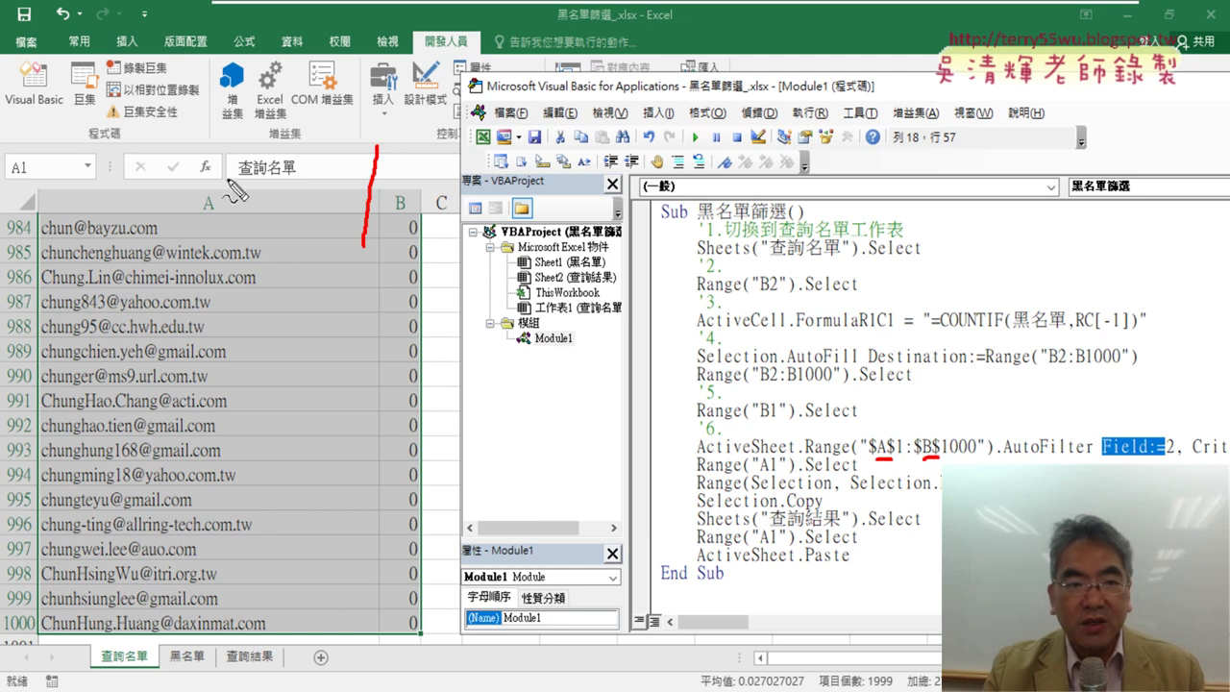
drag(213, 119, 202, 155)
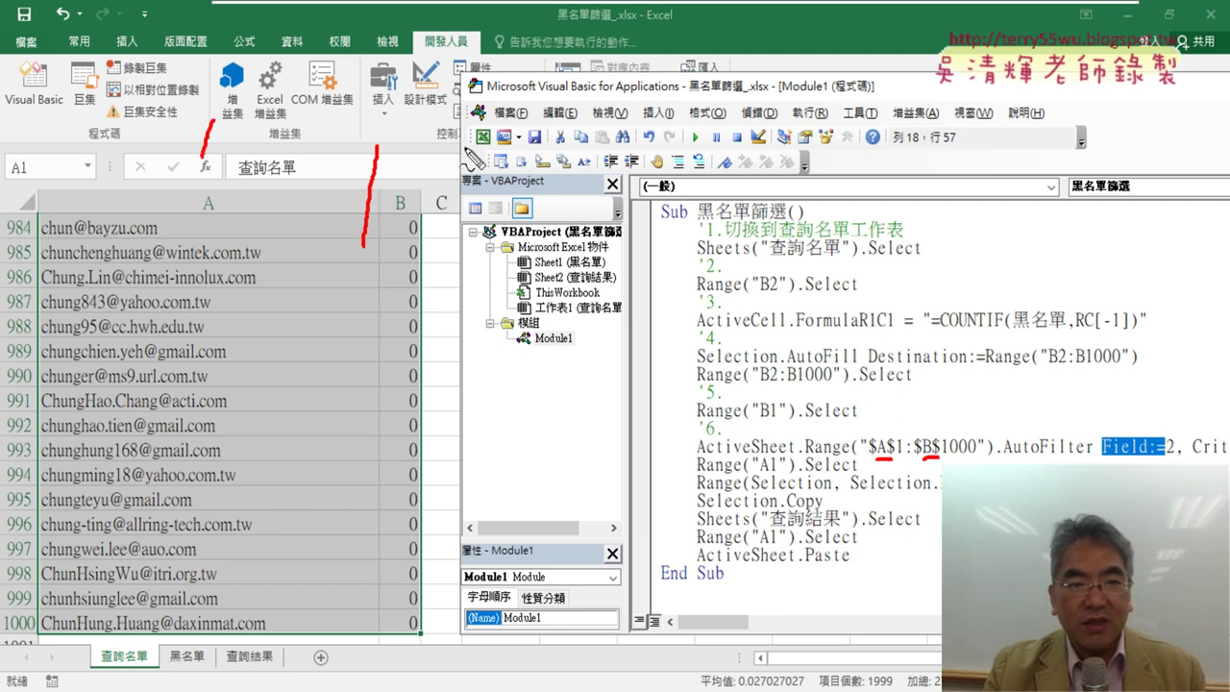
drag(408, 142, 453, 156)
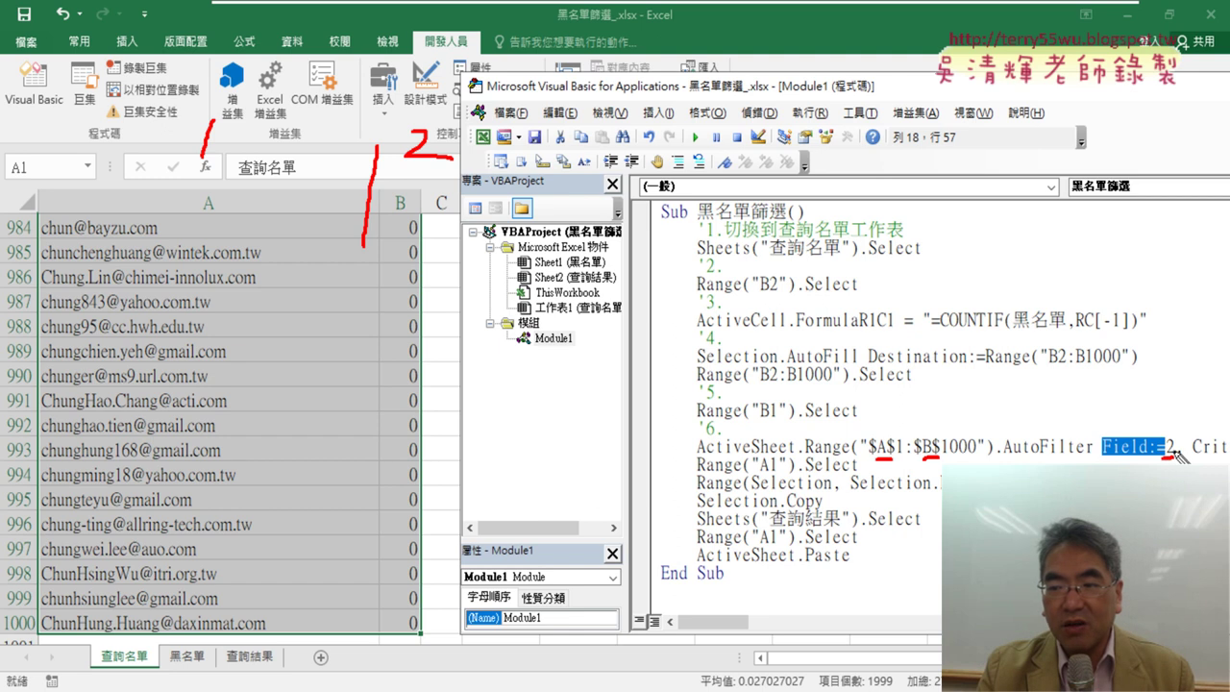
drag(1164, 445, 1172, 457)
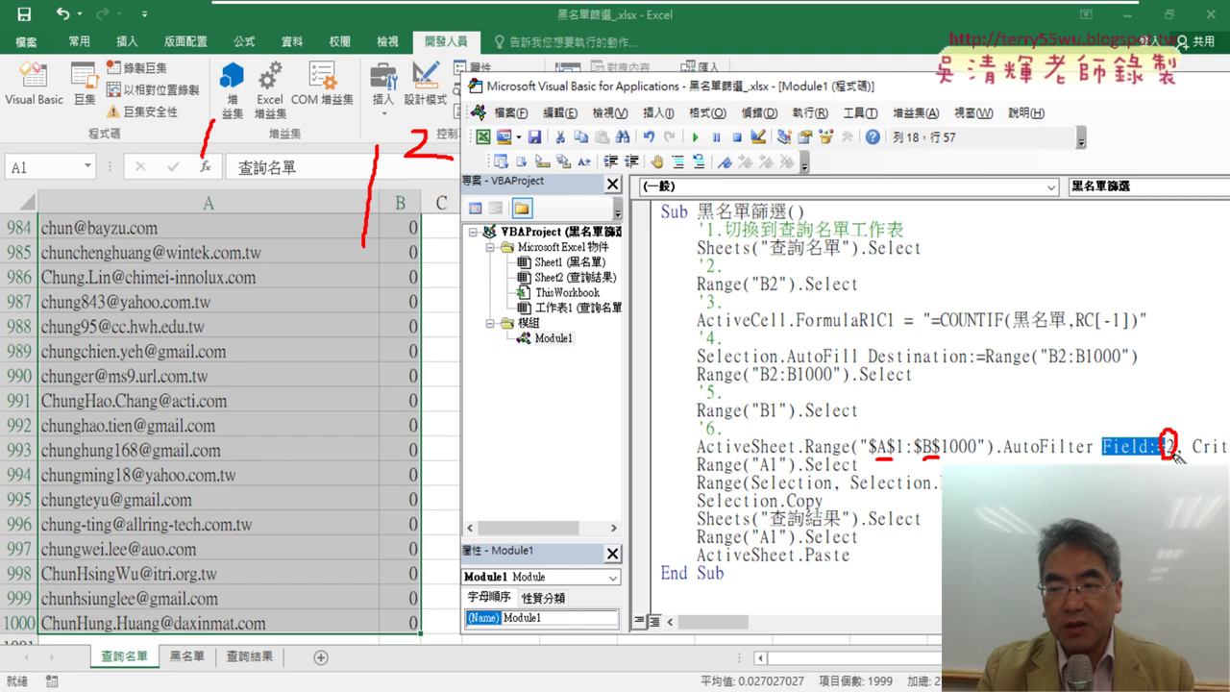
key(Escape)
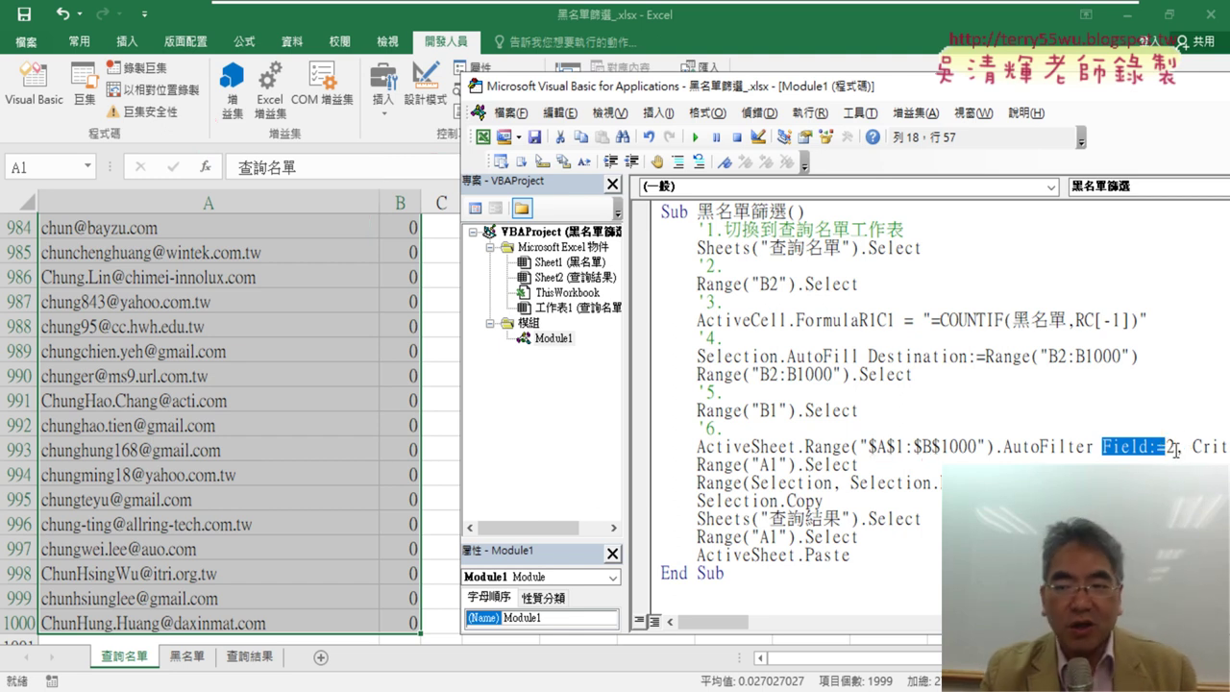
key(Down)
drag(1101, 447, 1168, 447)
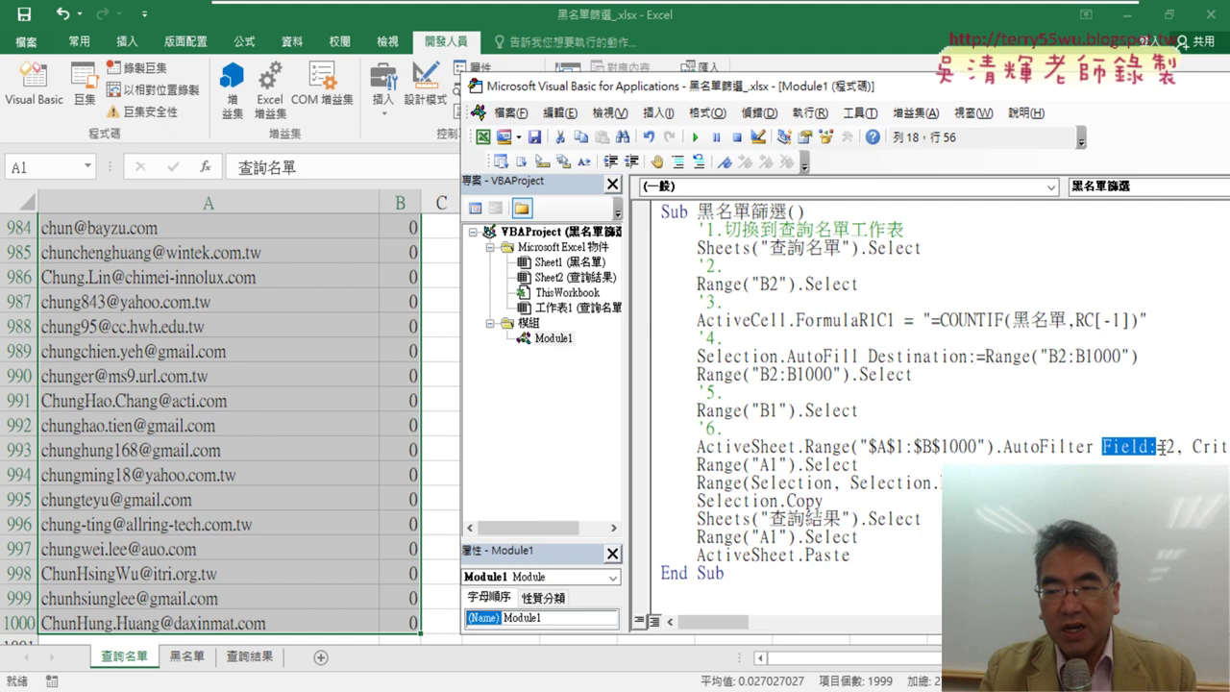
key(Delete)
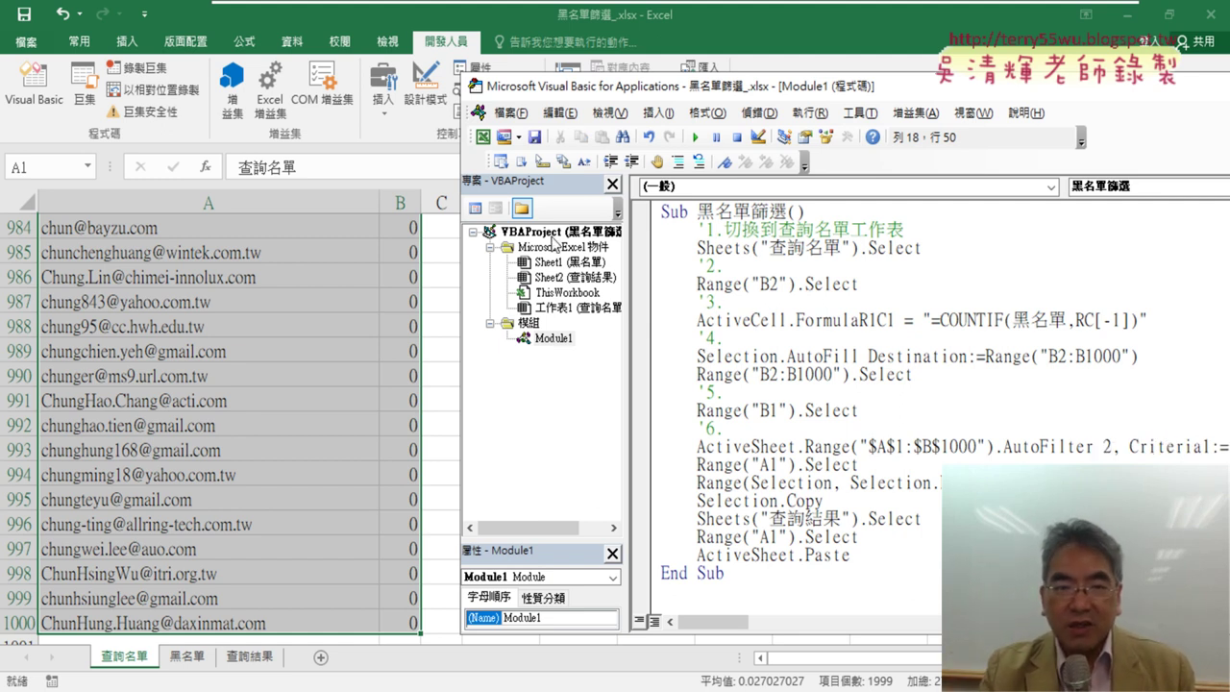
Check the COUNTIF results in column B on 查詢名單, then return to the code editor
click(400, 274)
scroll(401, 273, up, 8)
scroll(402, 273, up, 8)
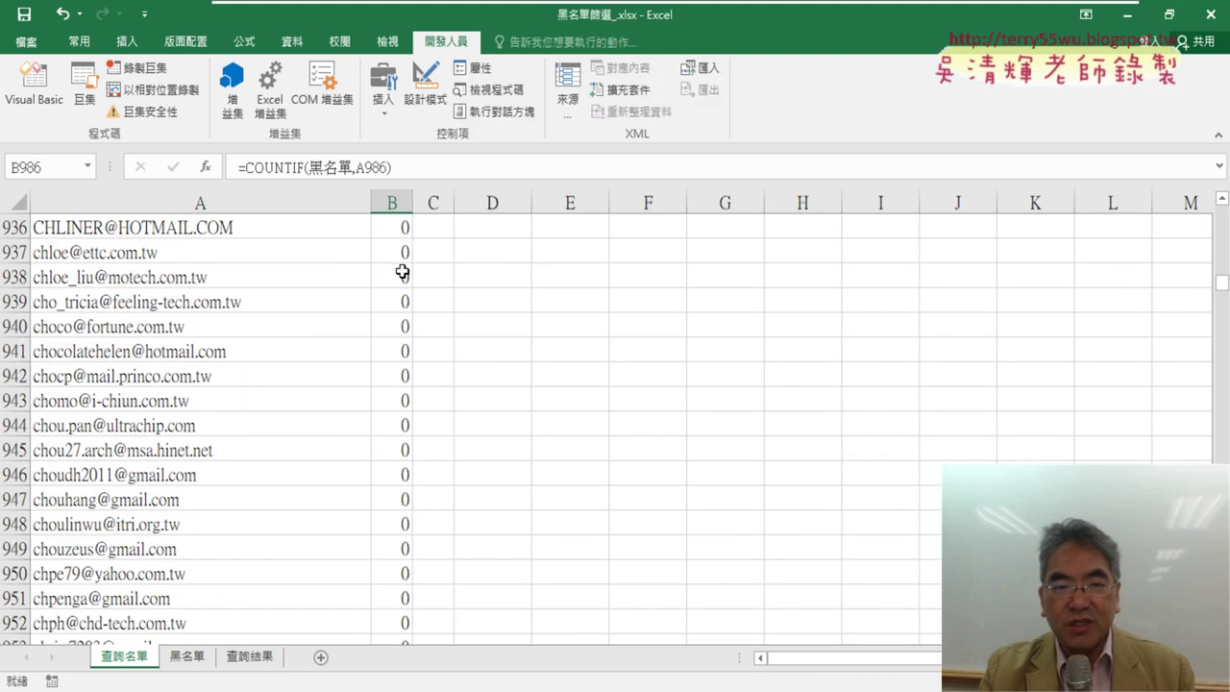
scroll(401, 273, up, 9)
scroll(401, 272, up, 4)
click(402, 273)
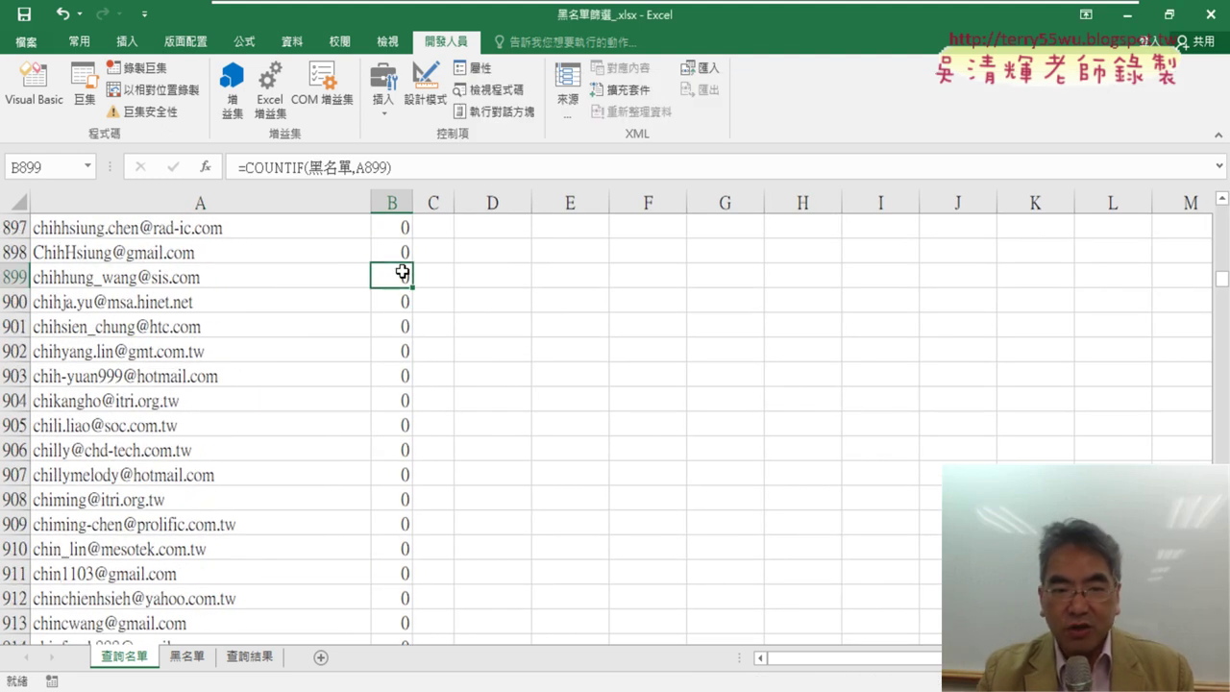
key(ctrl+Up)
click(19, 104)
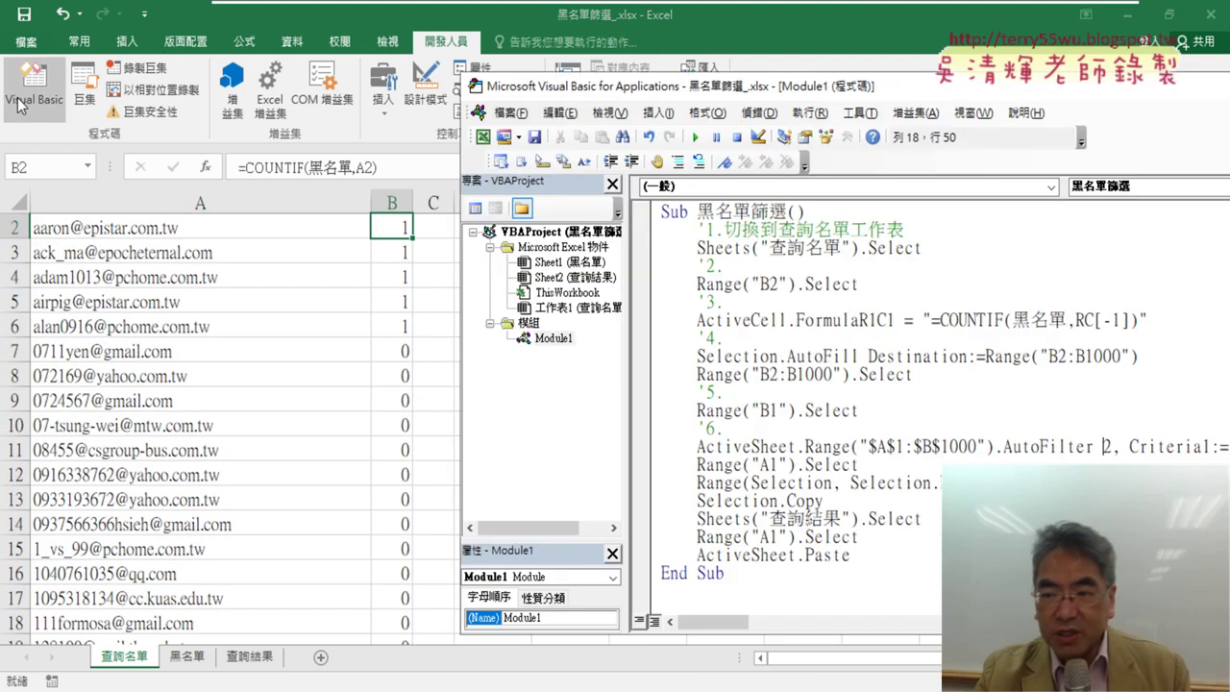
Delete the Criteria1:= label, then undo to restore Field:=2, Criteria1:="1"
drag(921, 91, 679, 87)
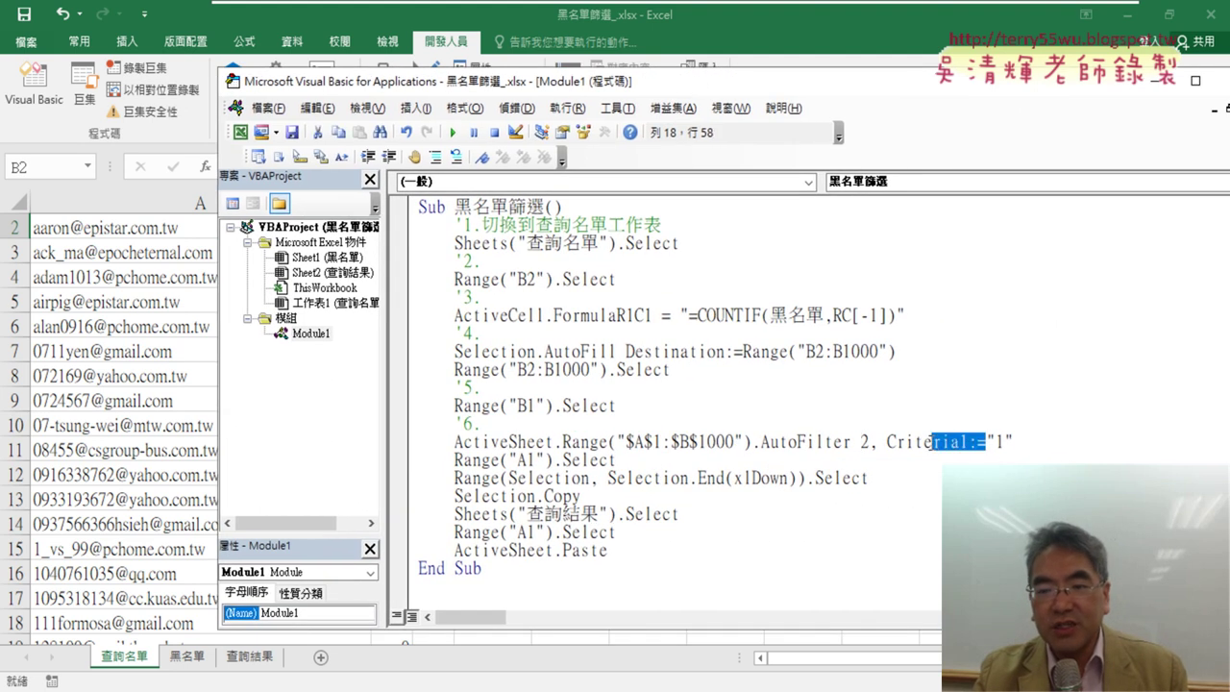
drag(987, 442, 886, 444)
key(Delete)
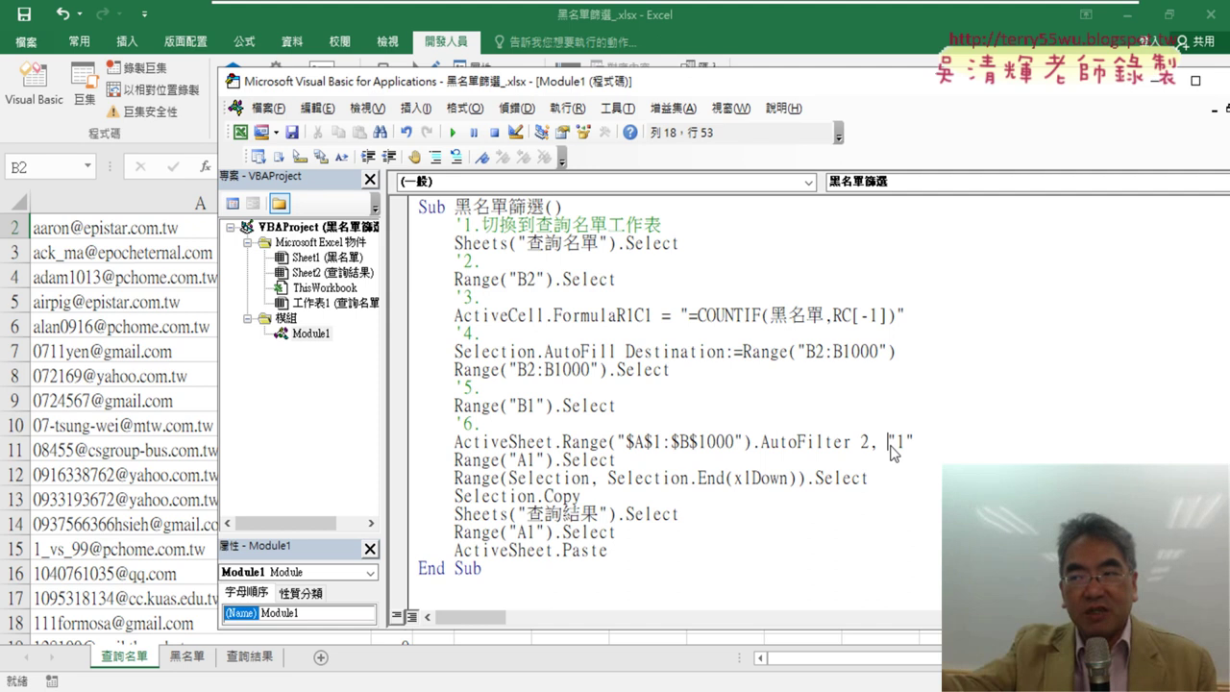
key(ctrl+End)
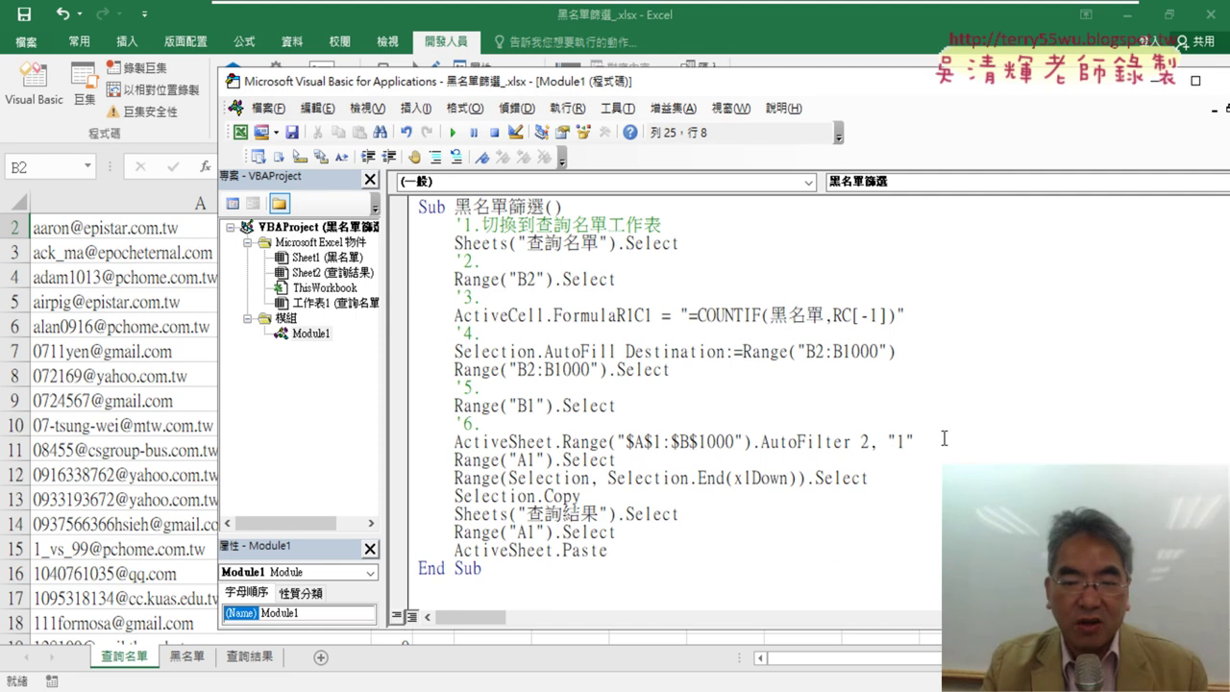
key(ctrl+z)
key(ctrl+z)
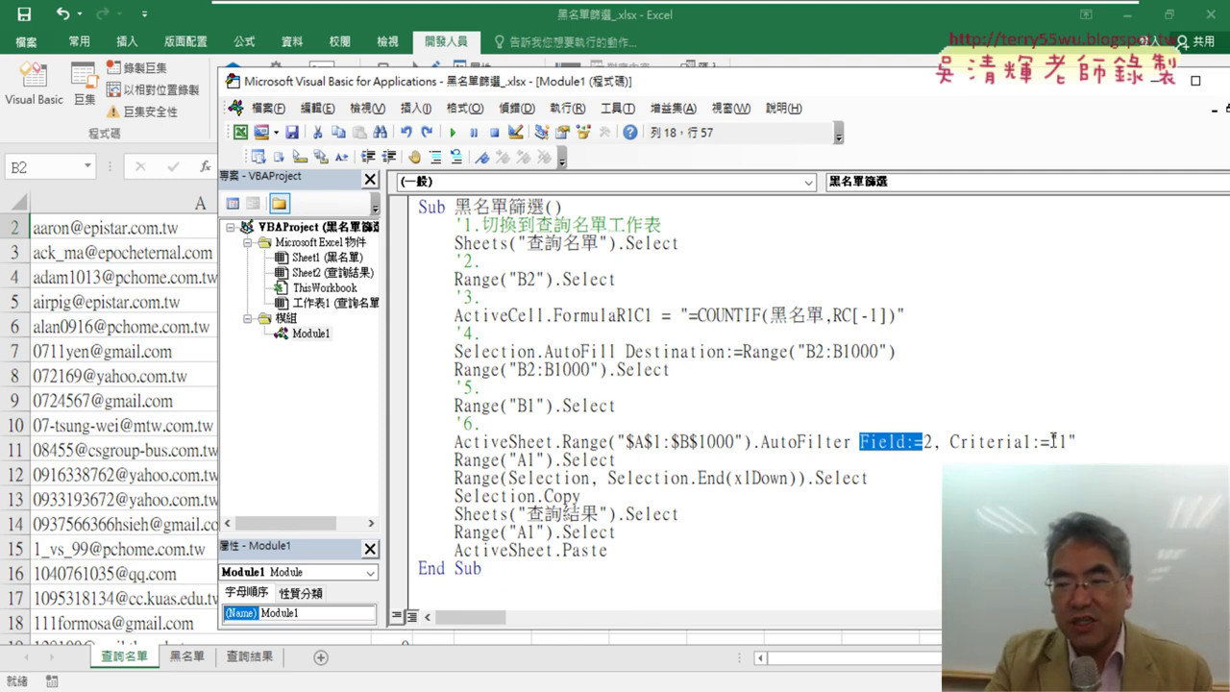
drag(1050, 442, 1070, 442)
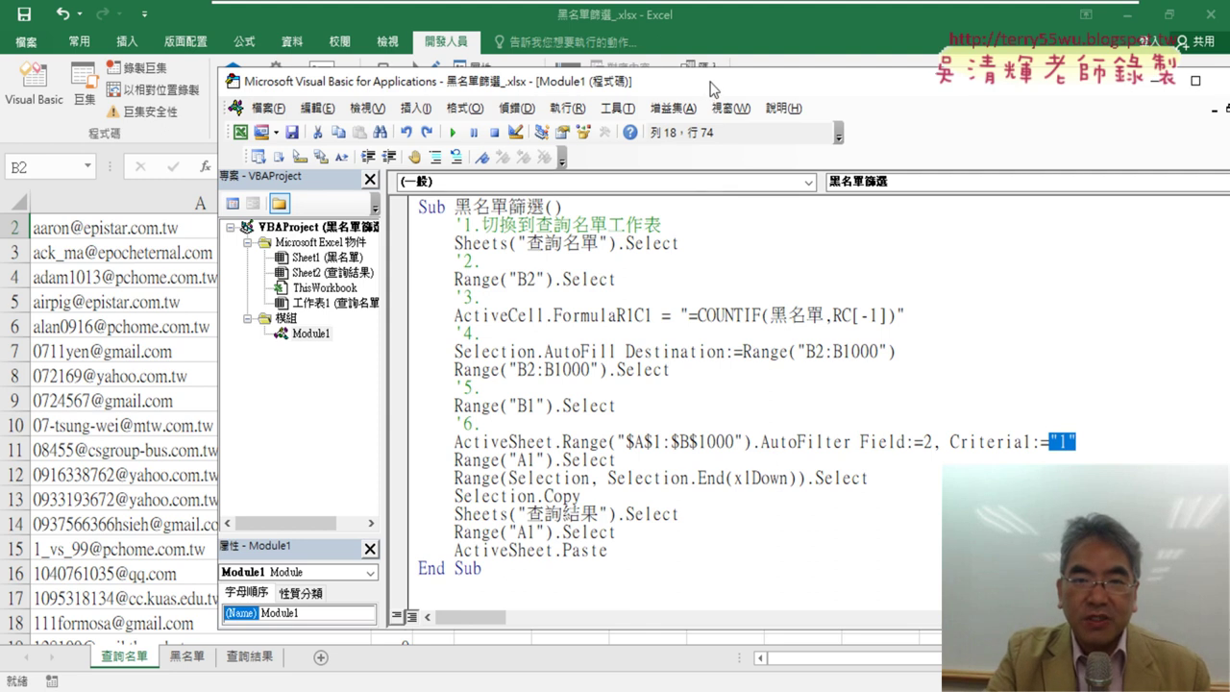
drag(709, 83, 941, 84)
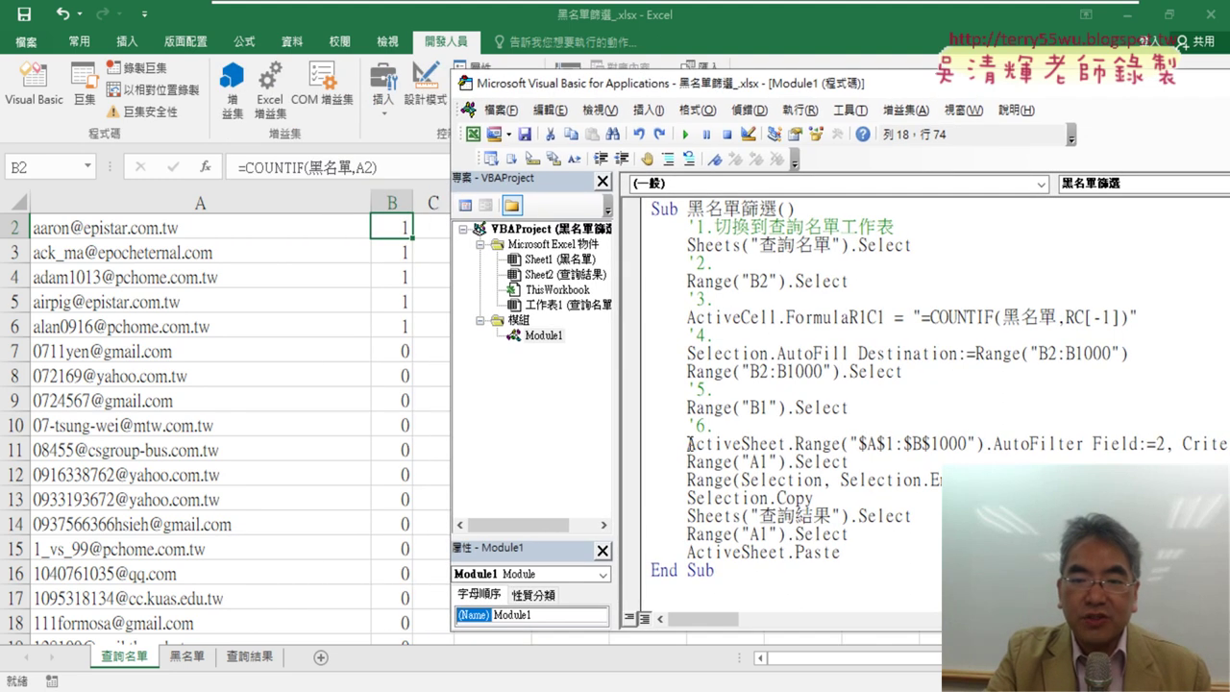
drag(688, 444, 913, 444)
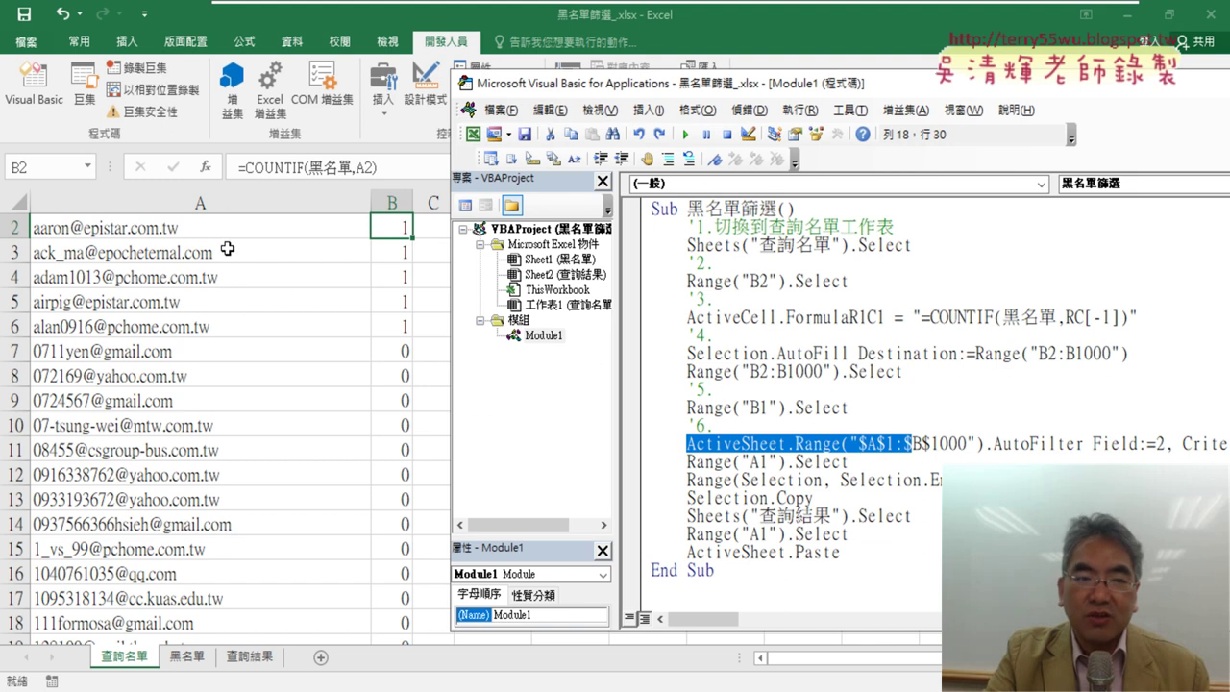
Insert a '7. comment line above Range("A1").Select in the macro
click(275, 349)
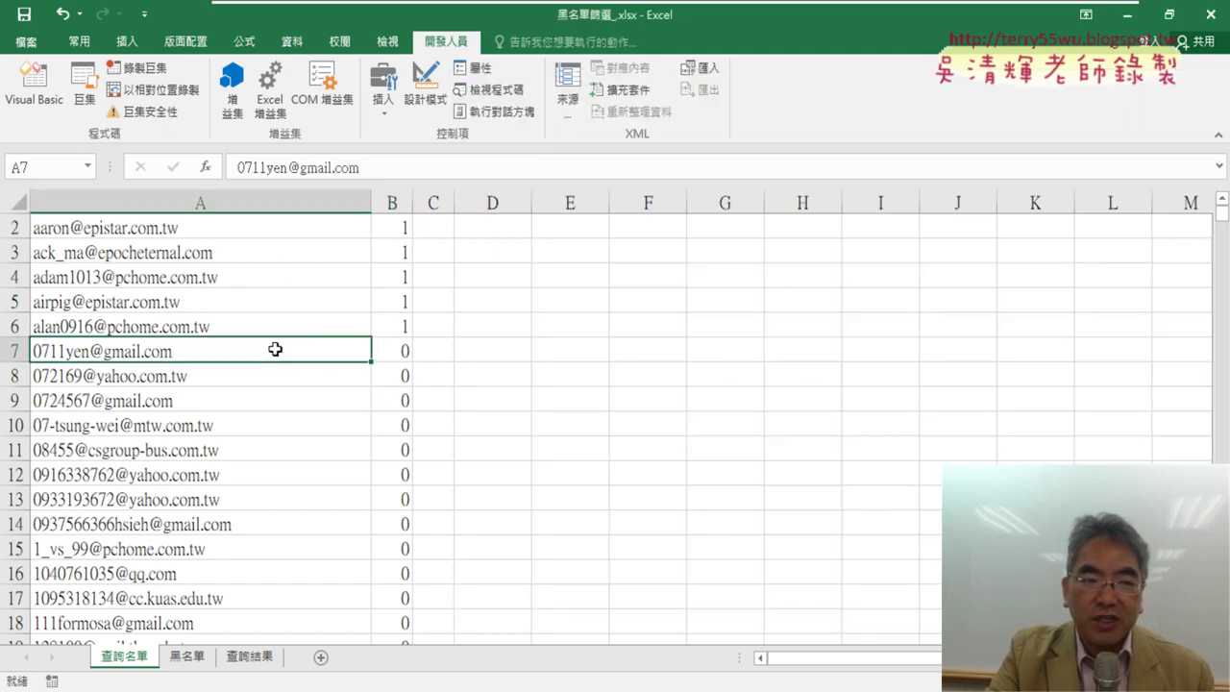
scroll(275, 349, up, 1)
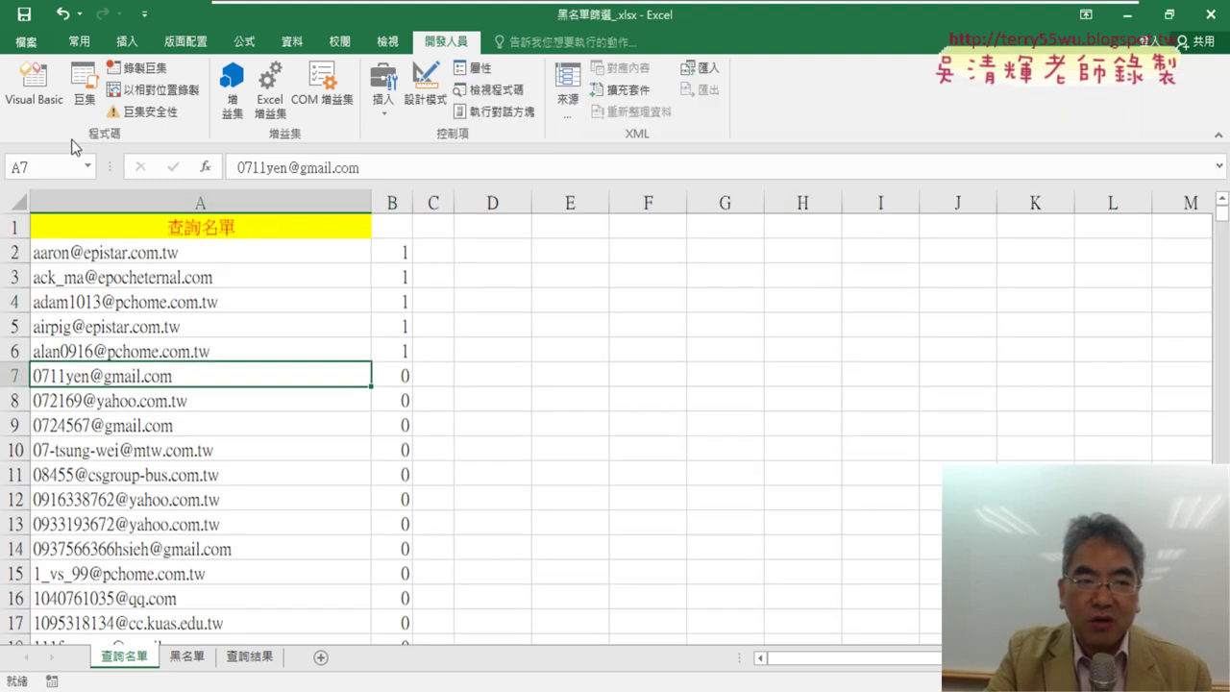
click(33, 82)
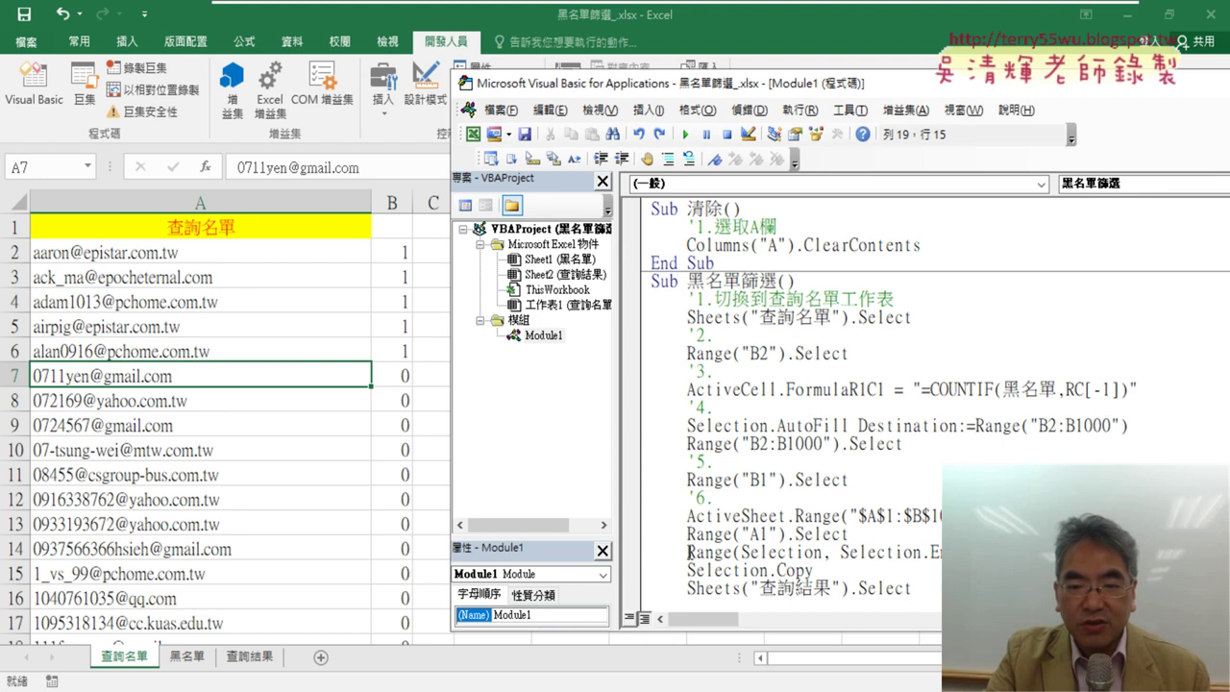
drag(688, 552, 814, 571)
click(849, 534)
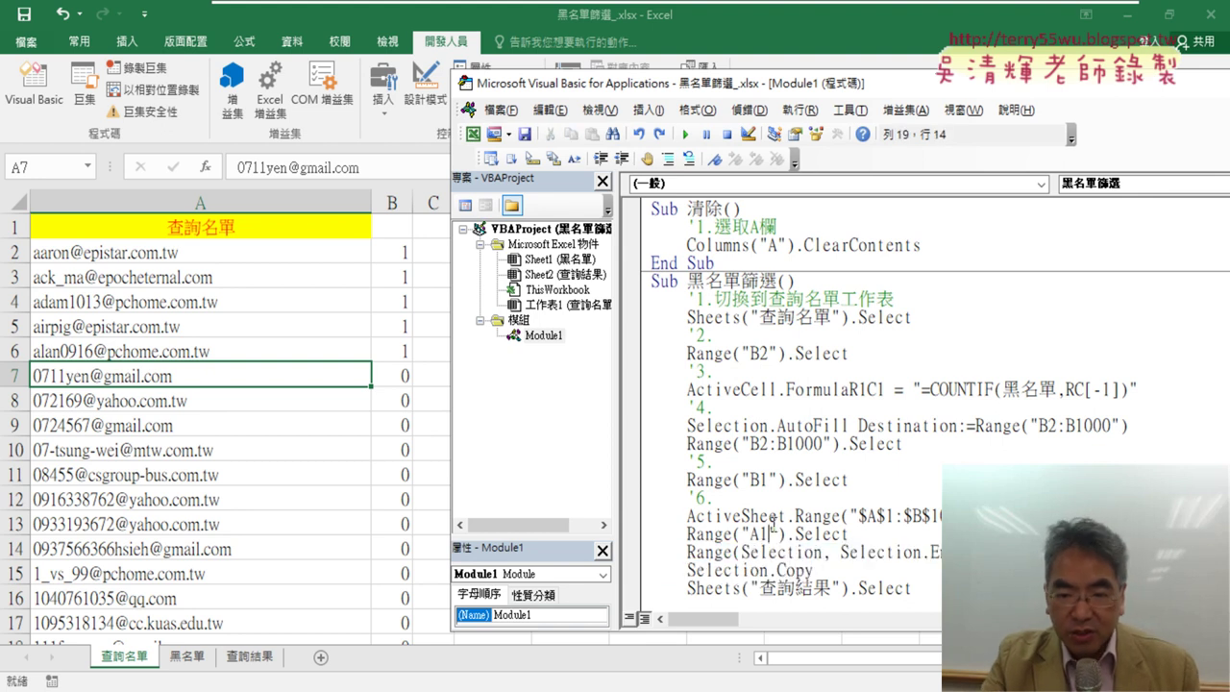
key(Return)
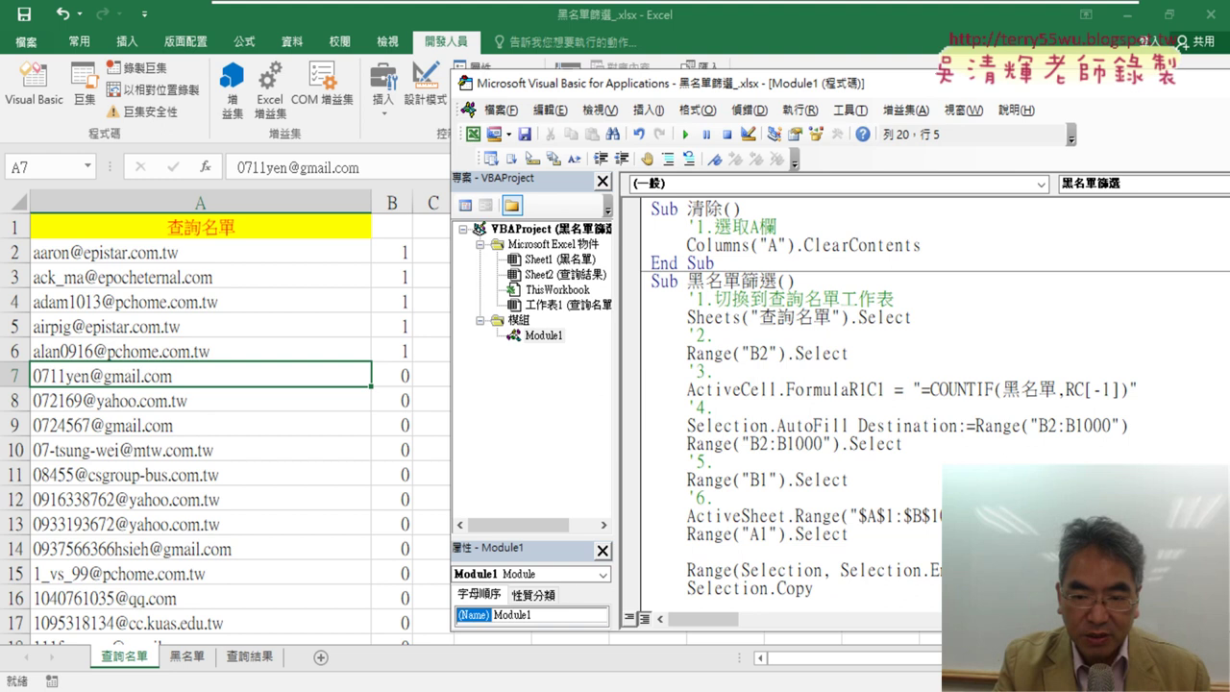
key(ctrl+z)
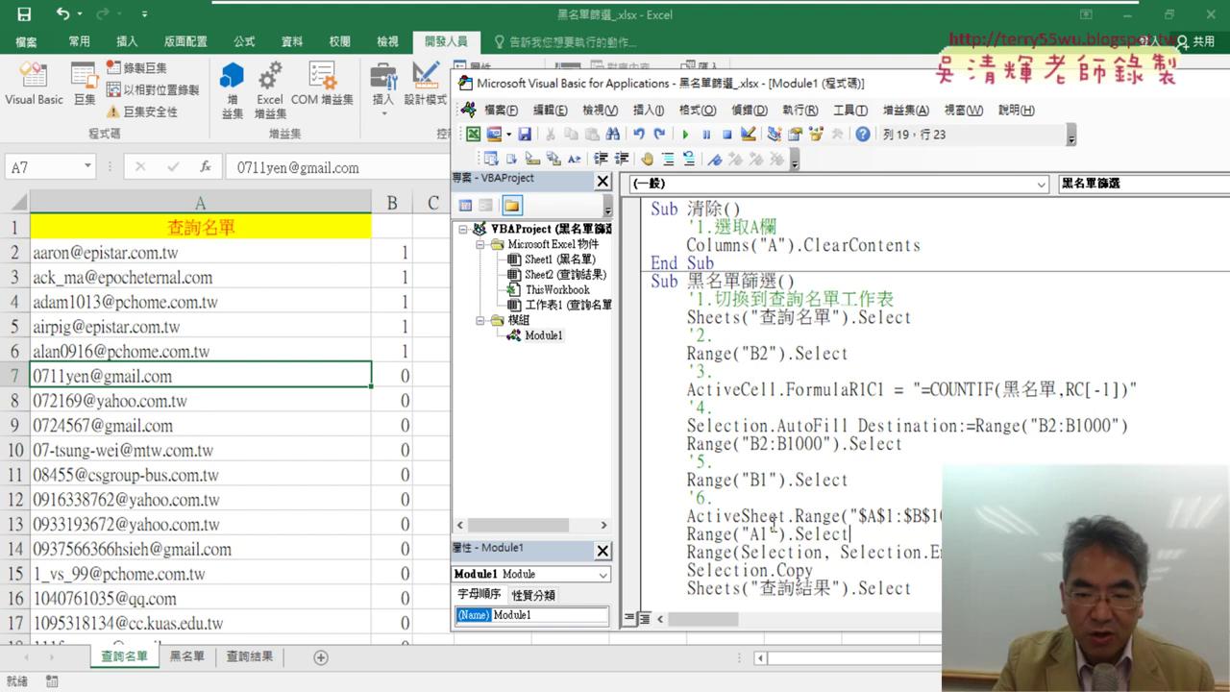
key(Home)
key(Return)
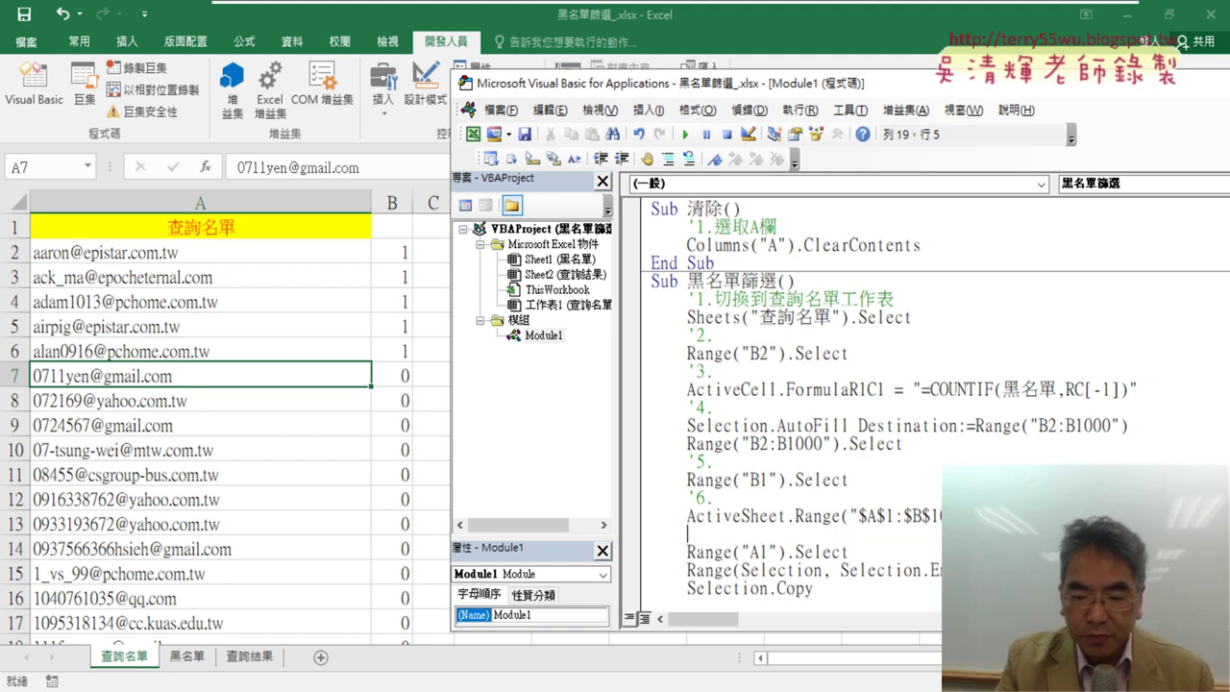
text('7.)
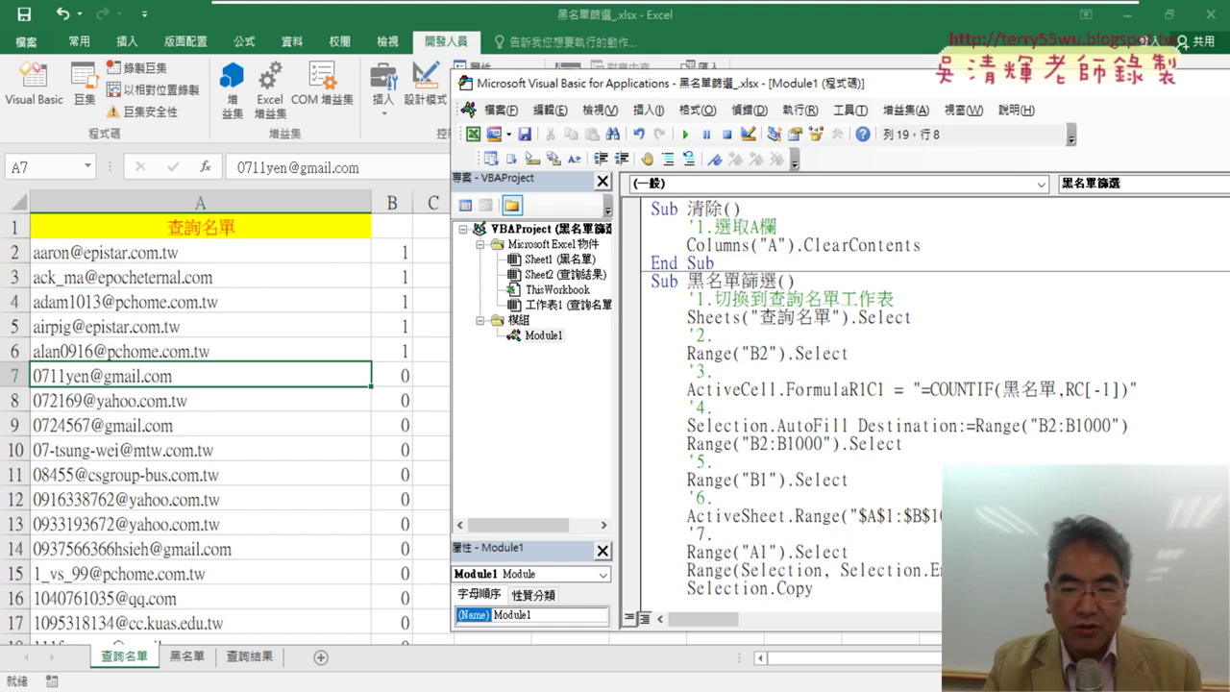
Insert a '8. comment line above Sheets("查詢結果").Select
scroll(830, 503, down, 2)
click(830, 500)
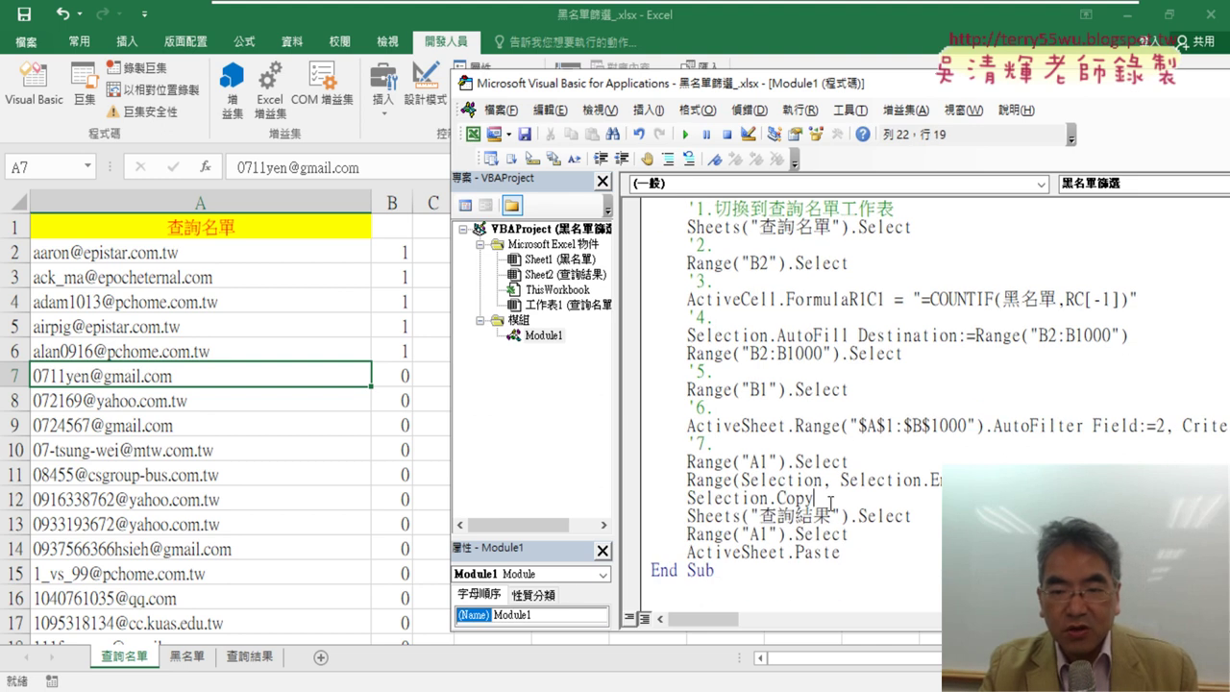
key(Return)
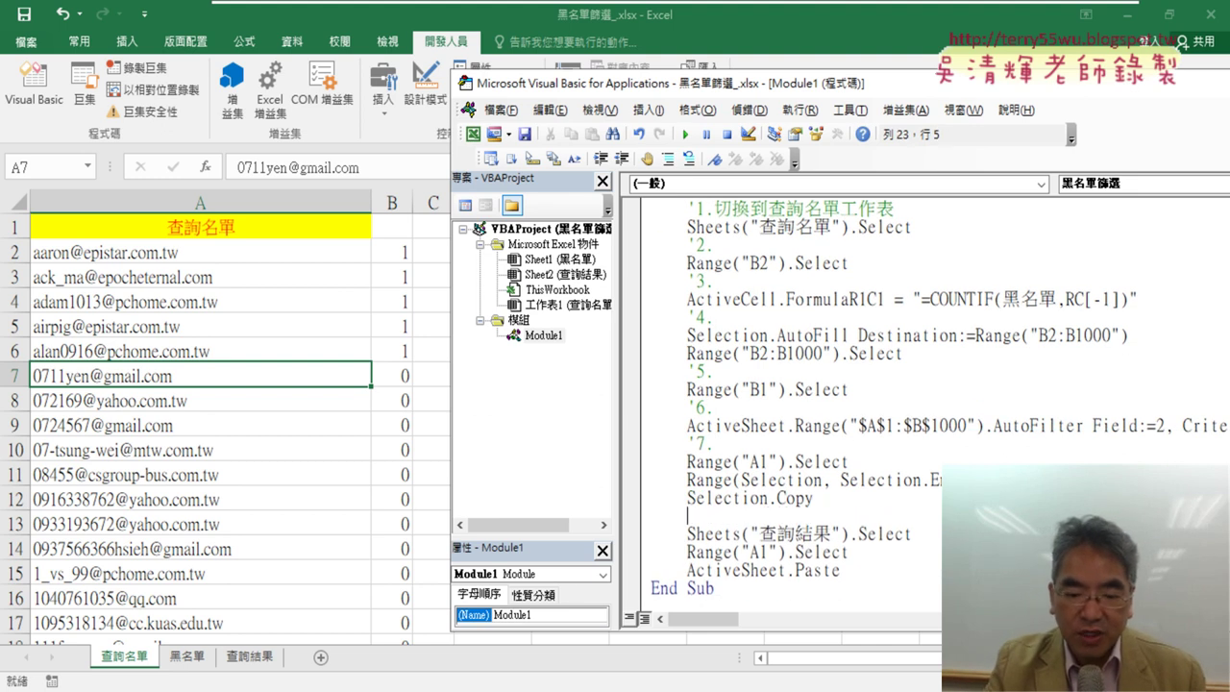
text(ㄘ'8.)
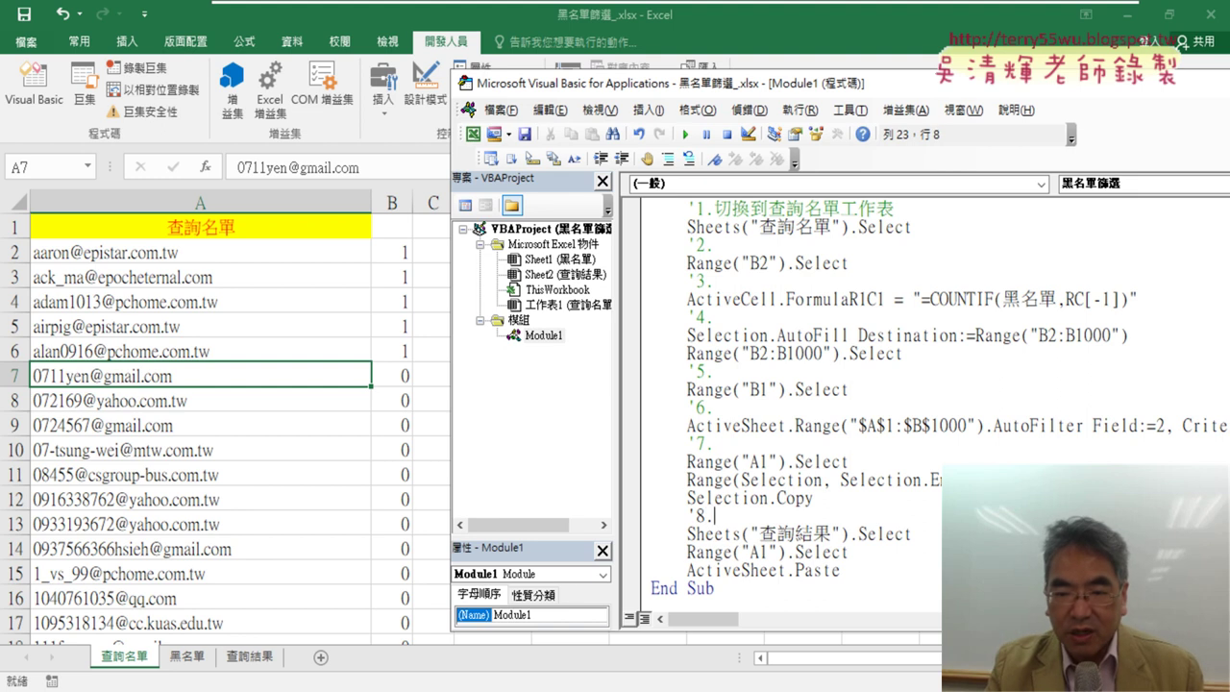
drag(841, 571, 796, 573)
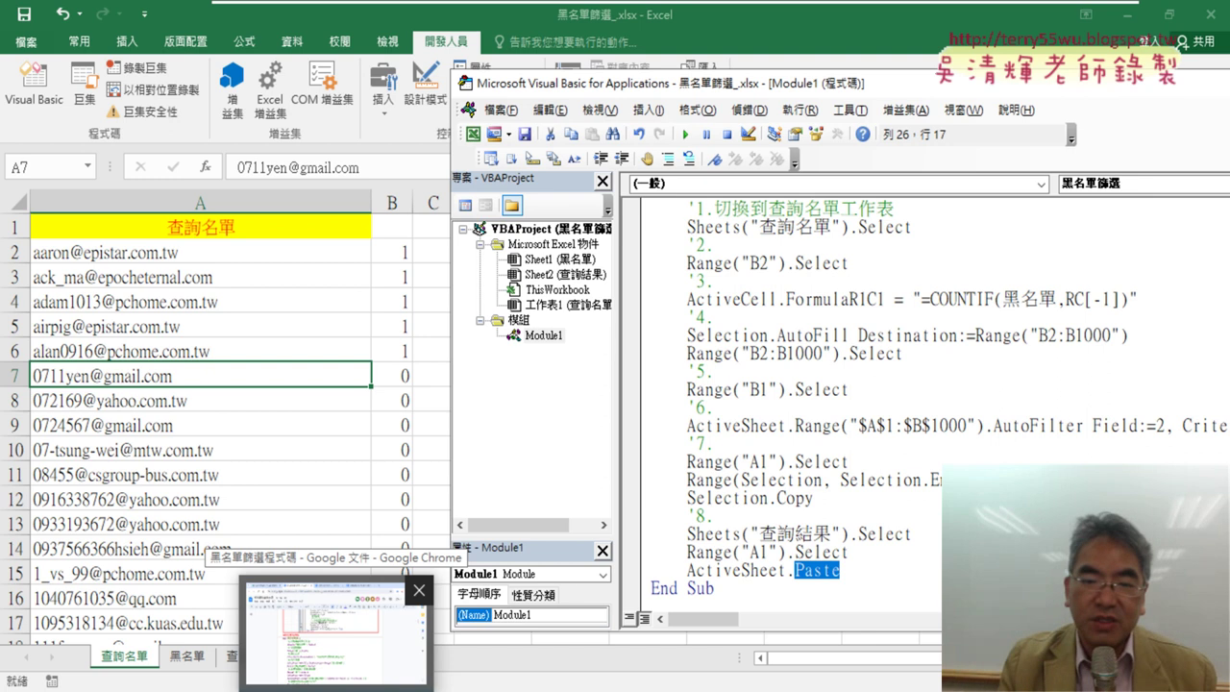
Copy the commented macro from the 黑名單篩選程式碼 doc and paste it over Module1's code
click(337, 629)
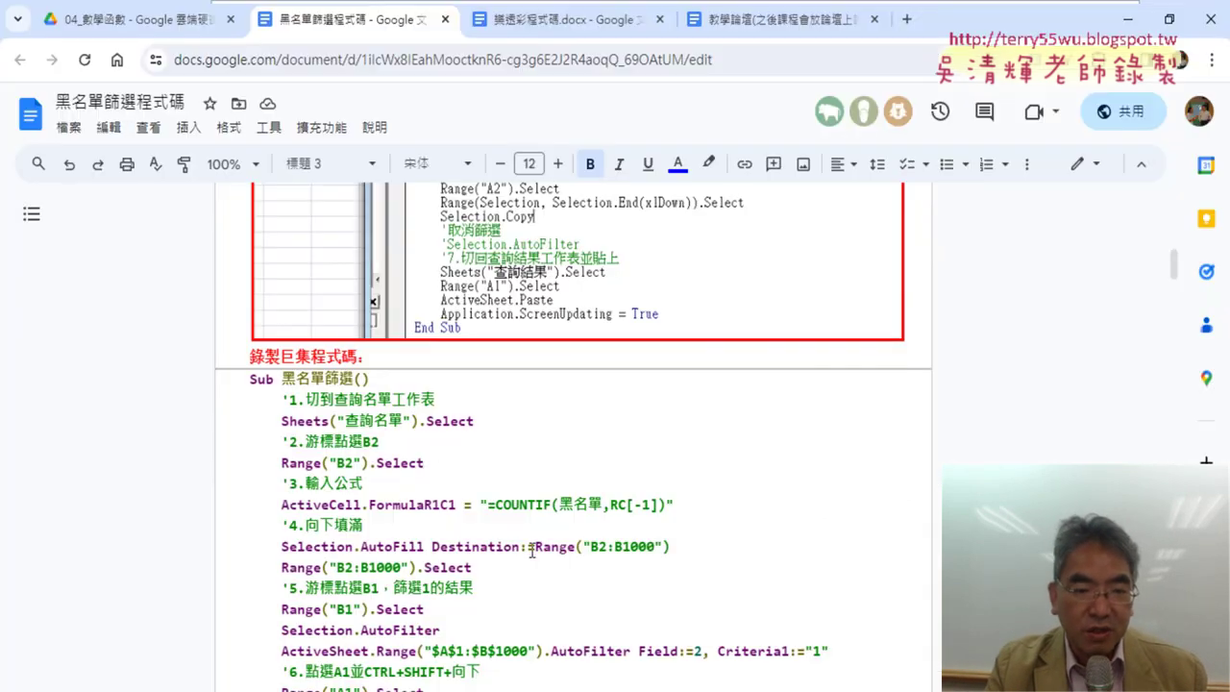
scroll(496, 509, down, 3)
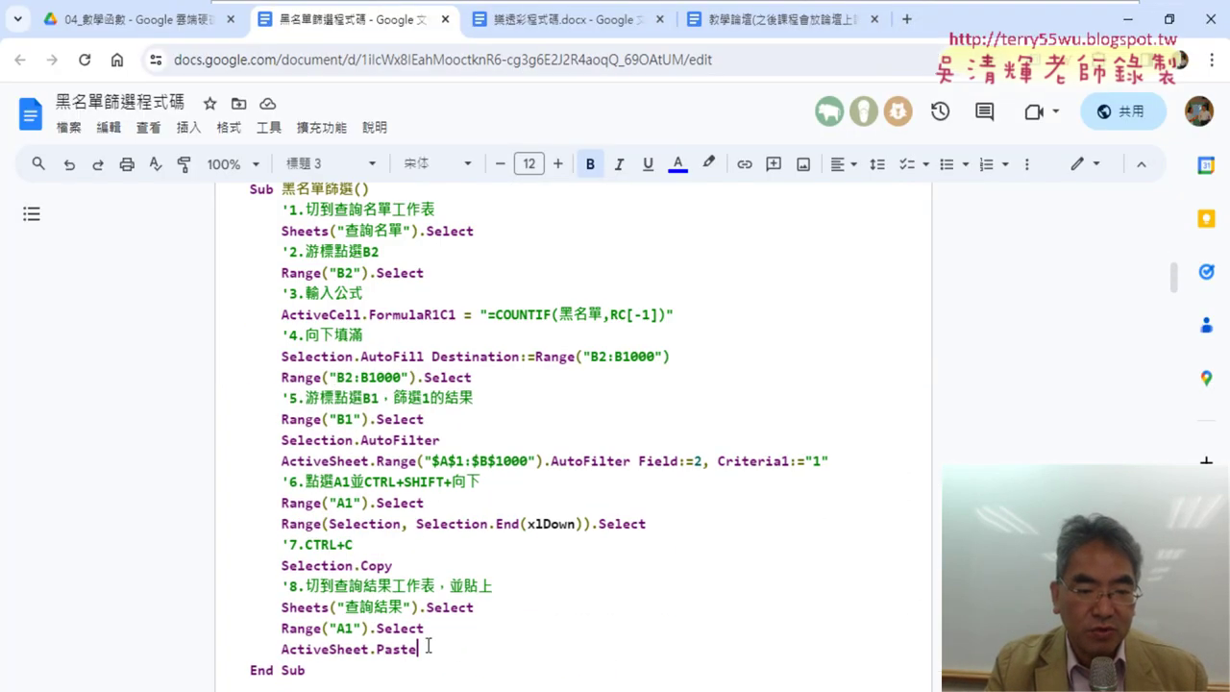
drag(428, 646, 248, 205)
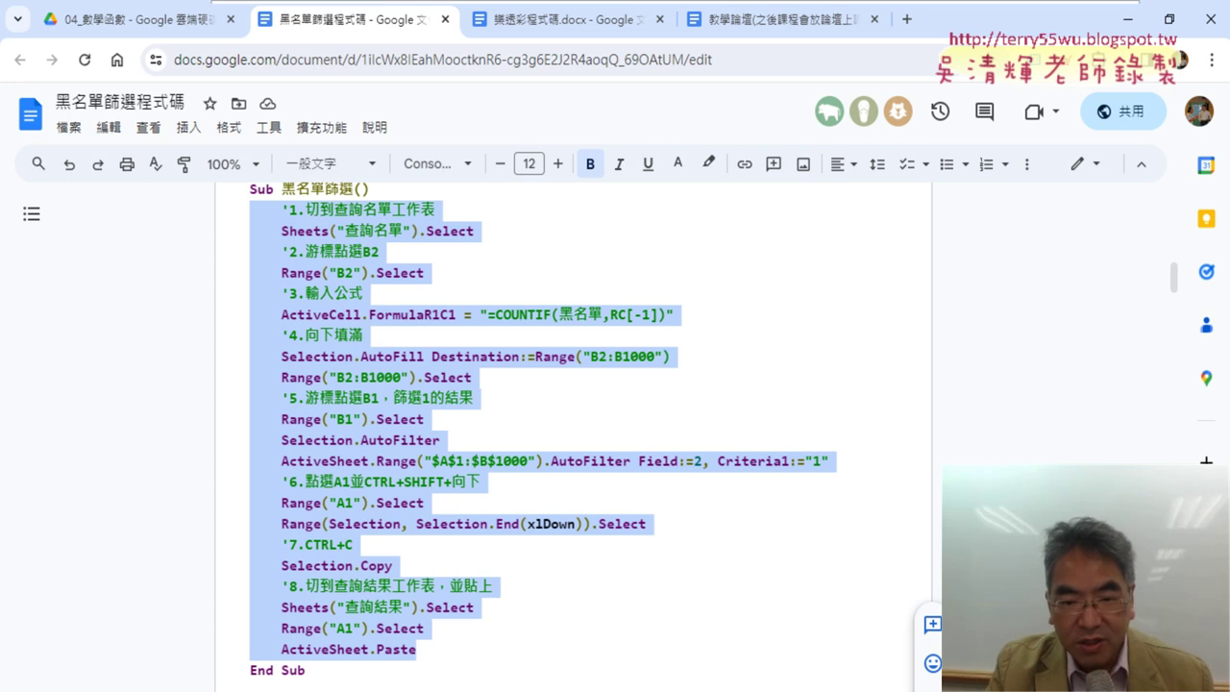
key(alt+Tab)
mouse_move(845, 570)
mouse_down()
mouse_move(673, 534)
mouse_move(653, 198)
mouse_up()
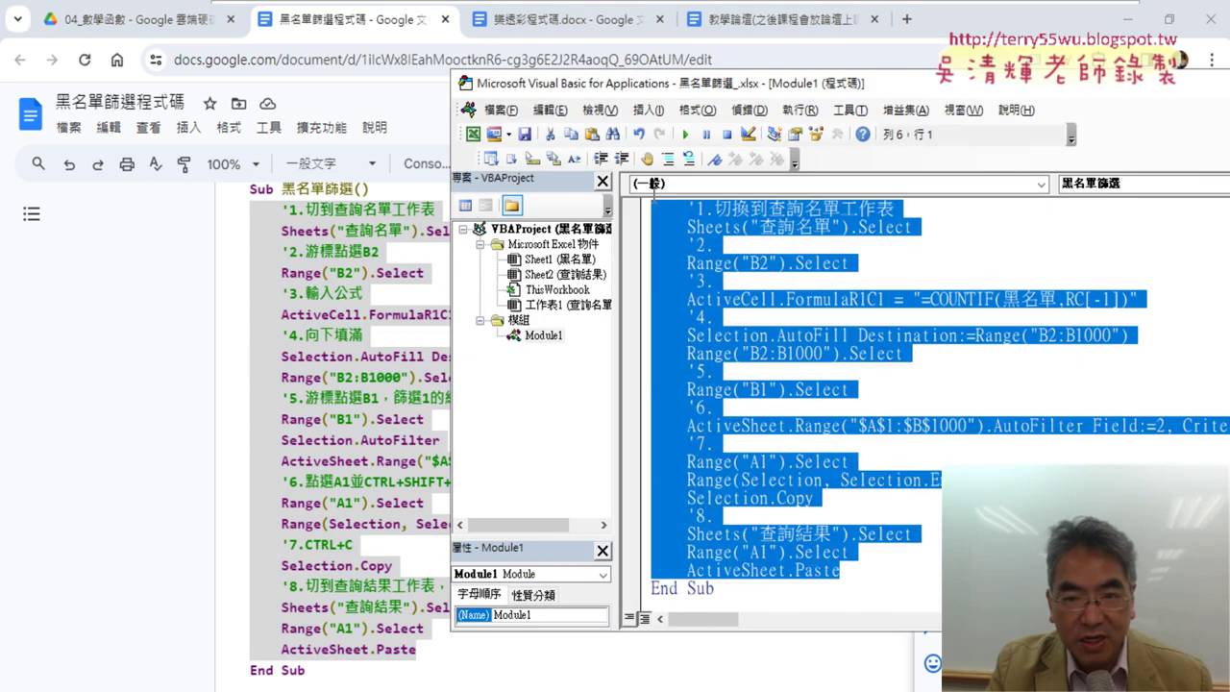
key(ctrl+v)
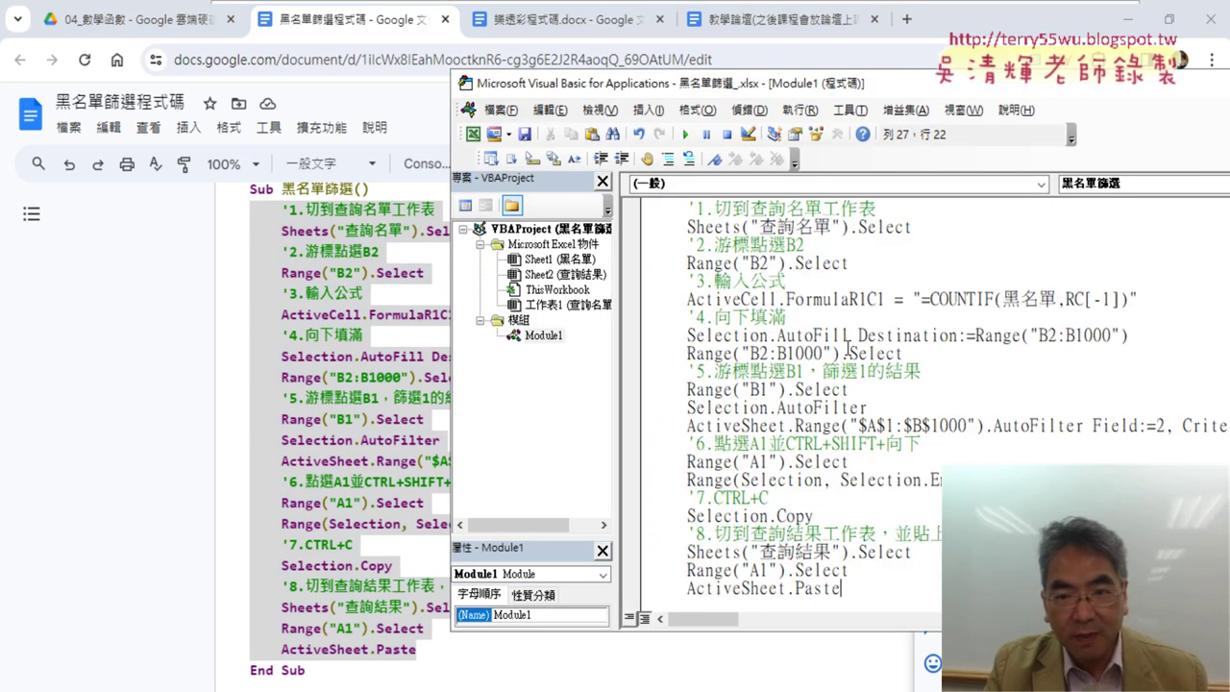
drag(657, 96, 581, 95)
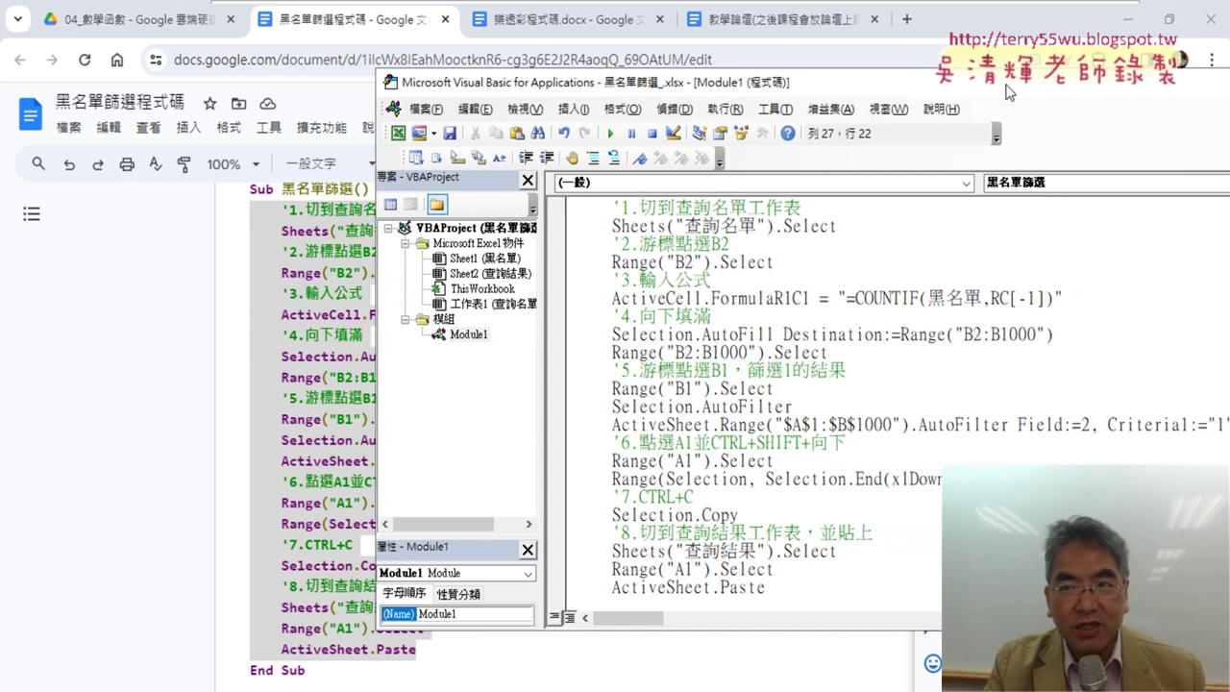
key(alt+Tab)
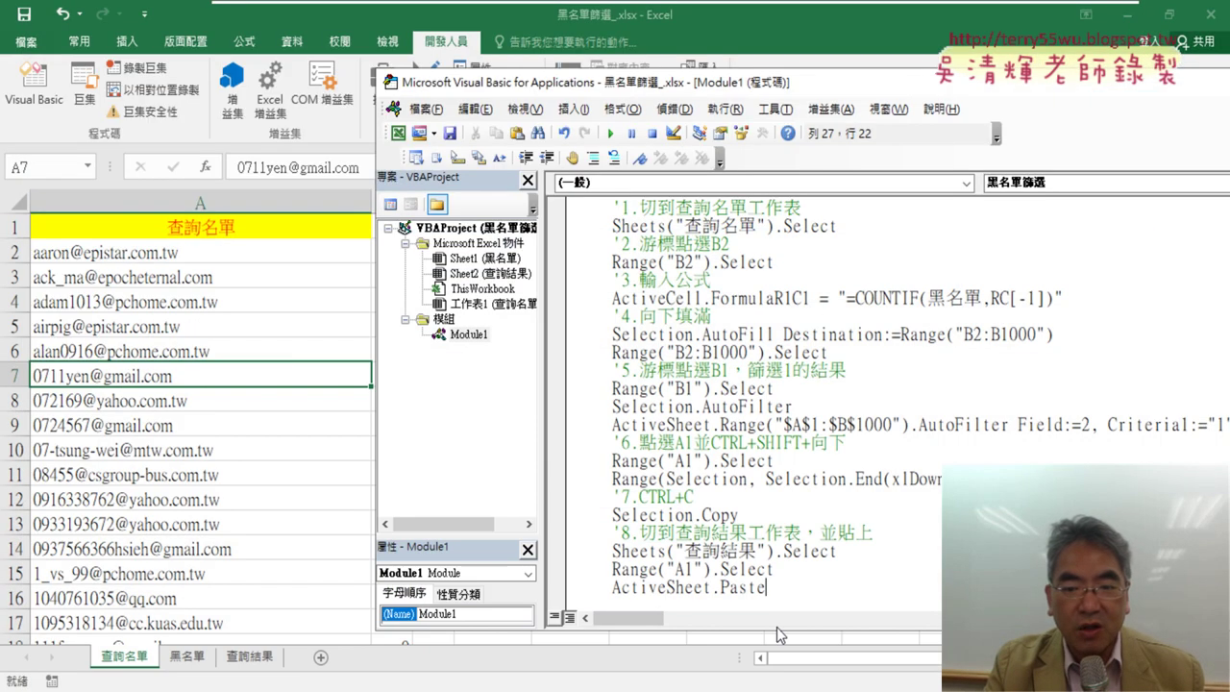
drag(777, 634, 776, 663)
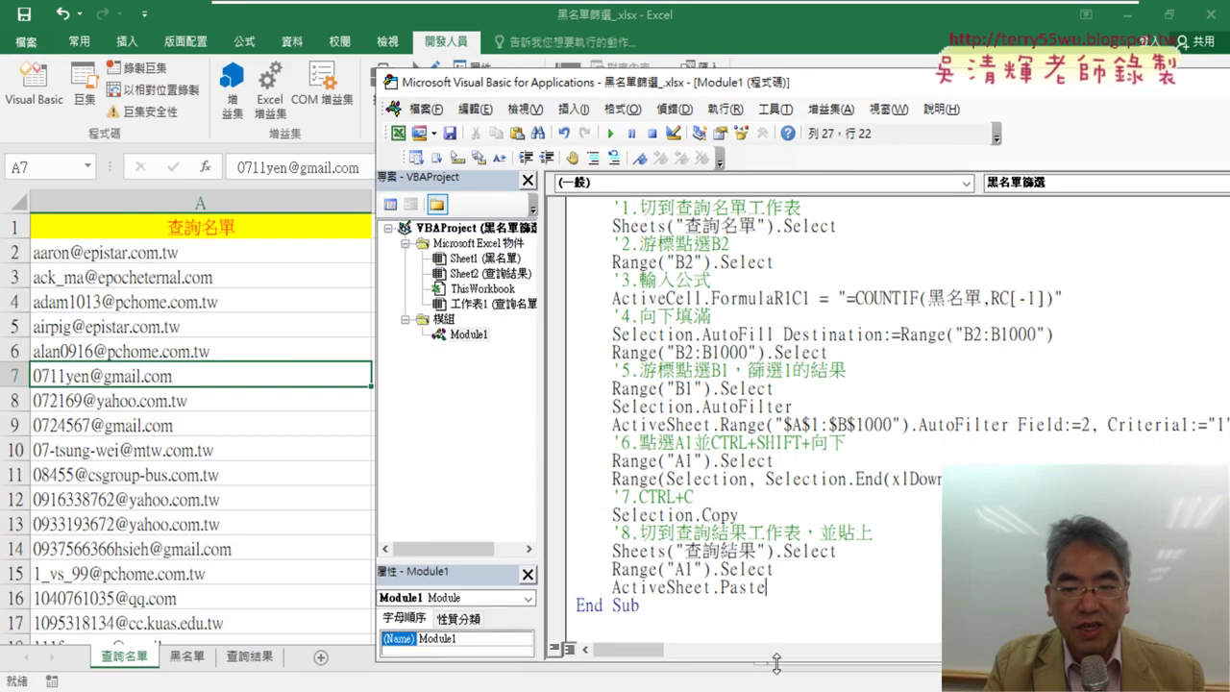
click(797, 461)
scroll(798, 461, up, 2)
scroll(795, 457, down, 1)
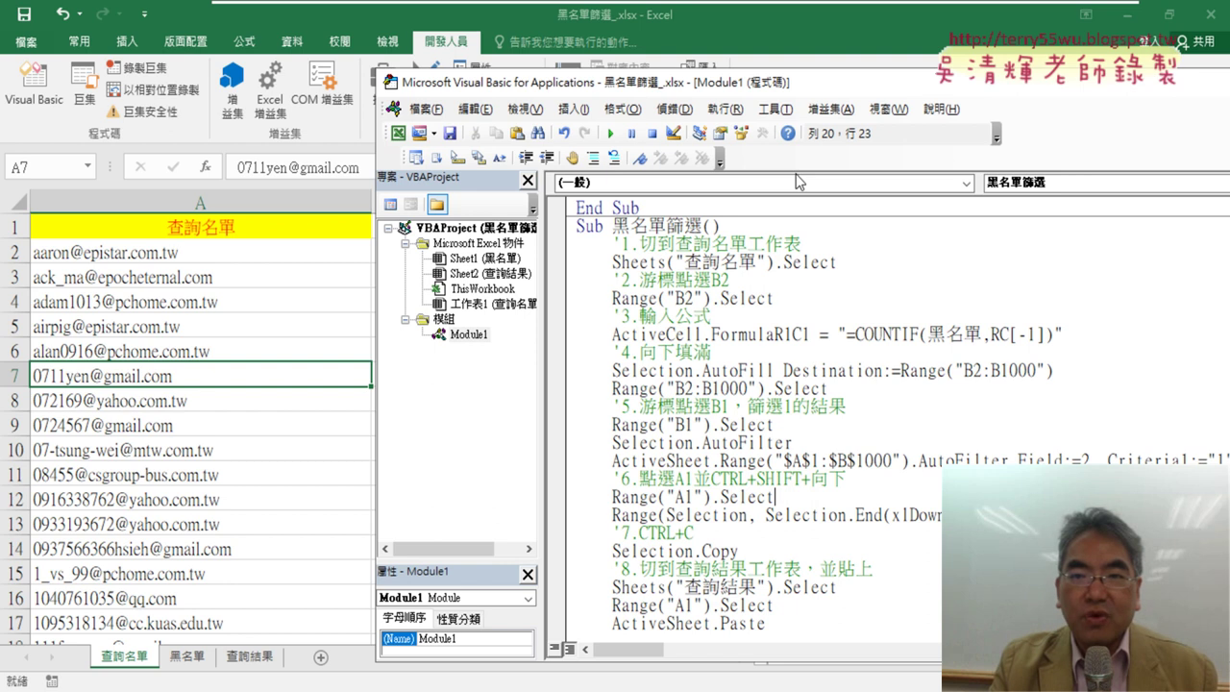
drag(778, 77, 500, 60)
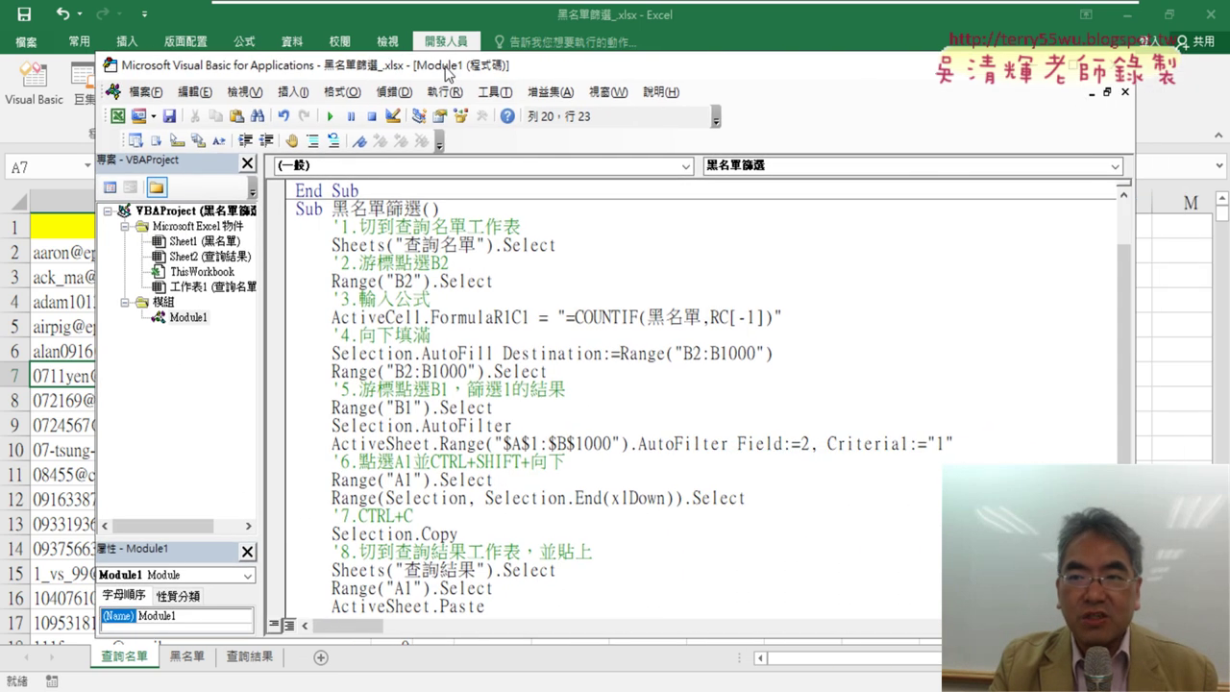
click(1108, 93)
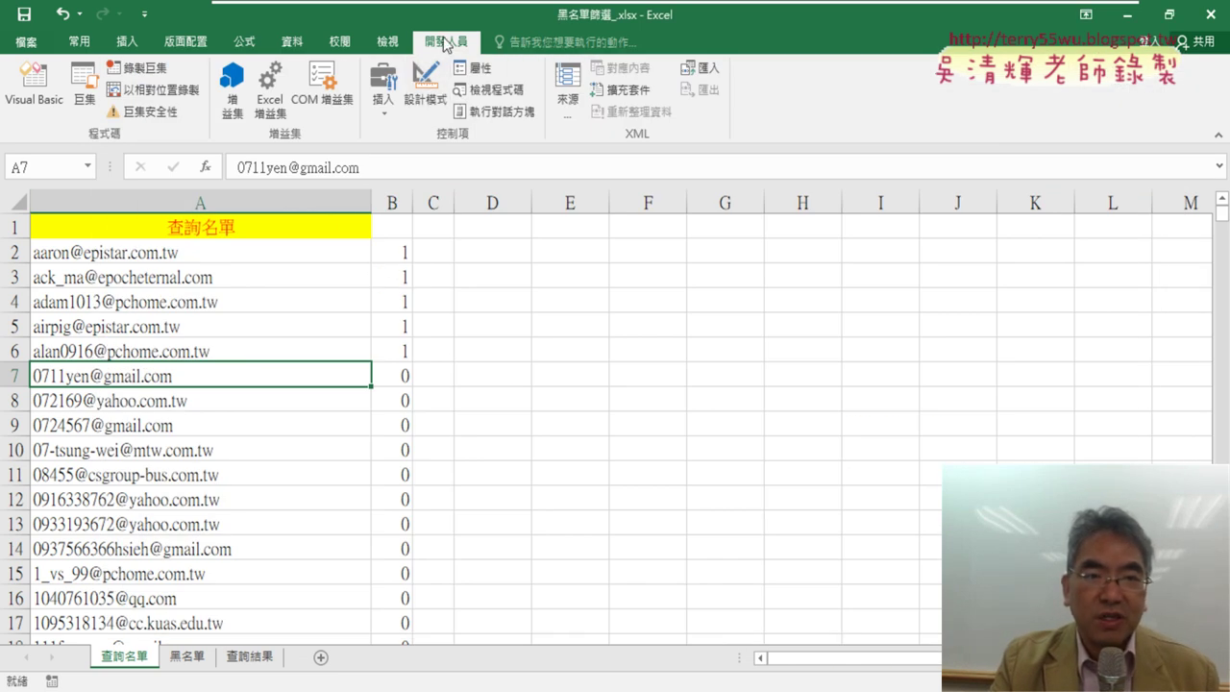
click(85, 99)
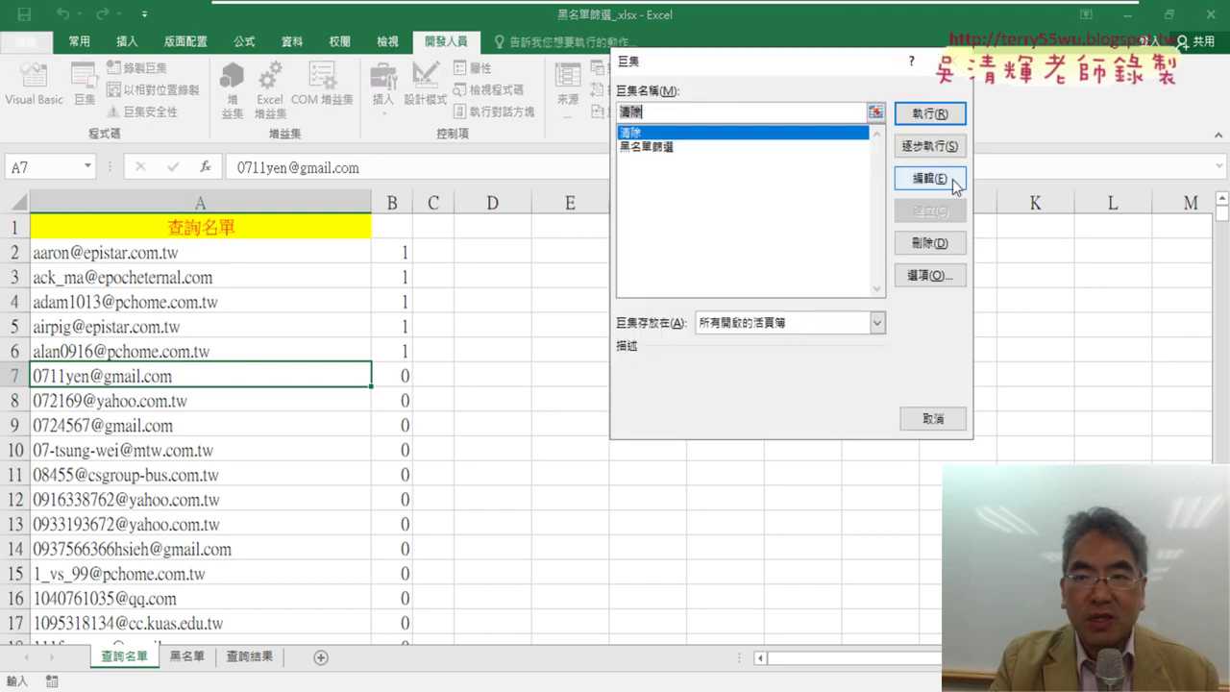
click(960, 61)
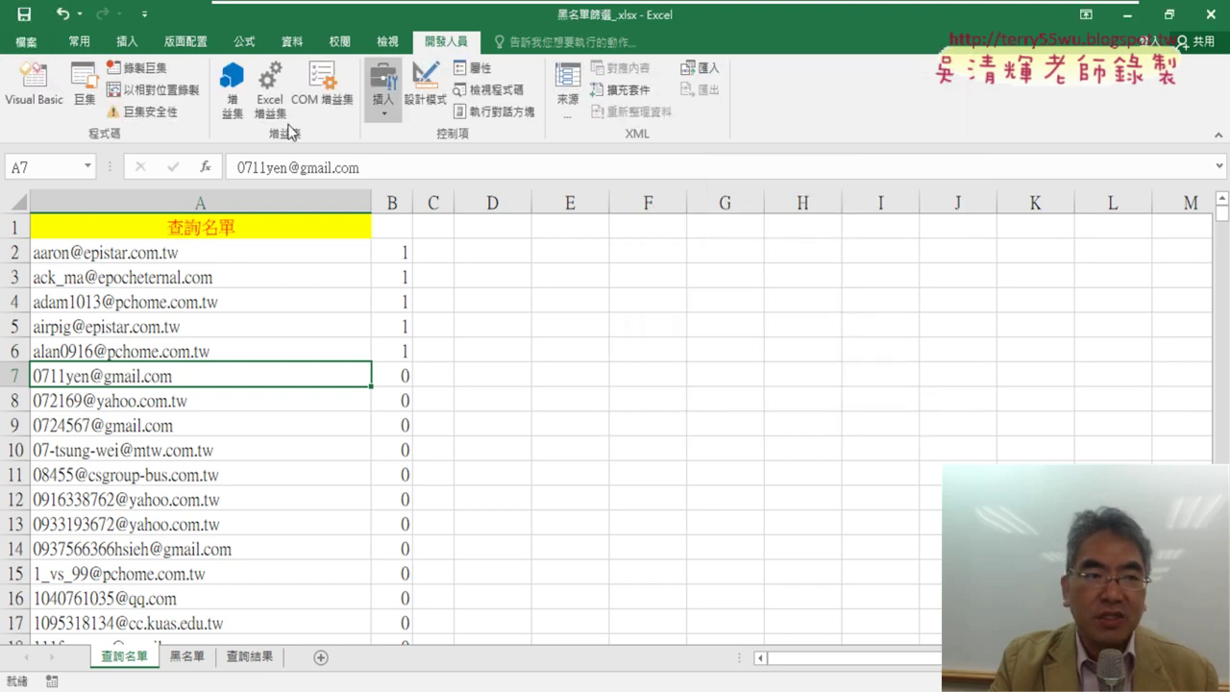
click(36, 100)
click(188, 318)
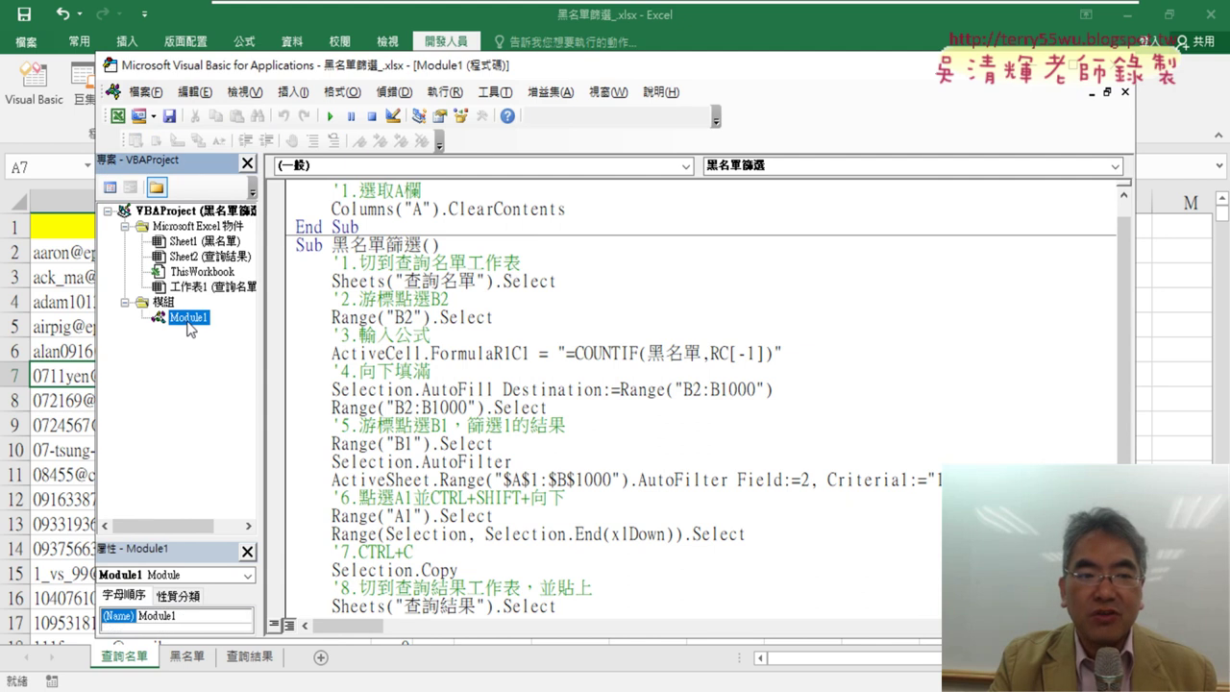
click(468, 300)
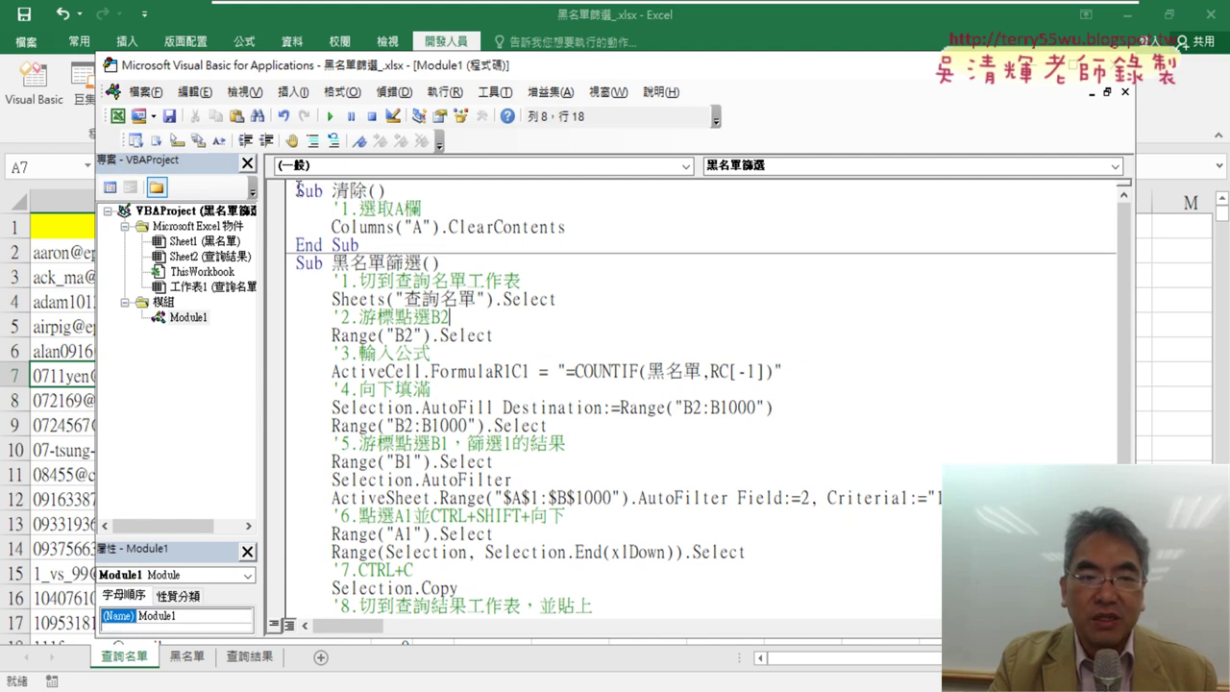
drag(297, 190, 566, 227)
click(567, 228)
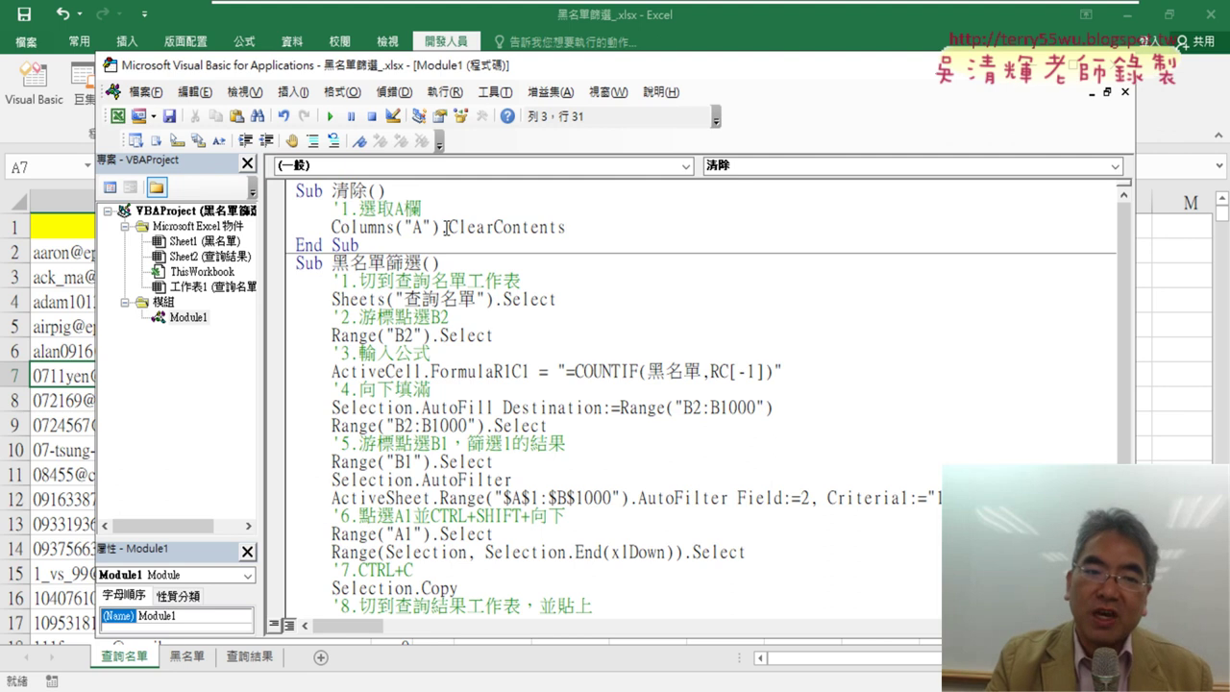
Select the Columns("A").ClearContents statement in the 清除 macro
drag(331, 227, 569, 227)
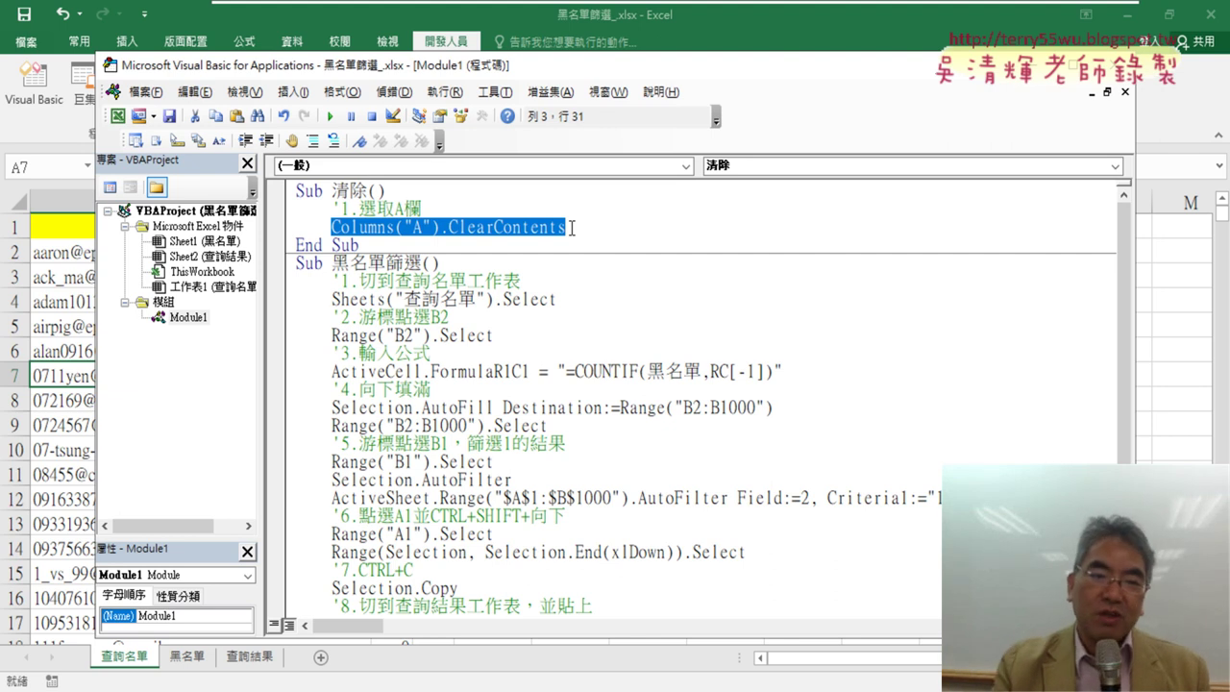
Switch to the 查詢結果 sheet to view its three macro buttons, then reopen the VBA editor
click(1161, 301)
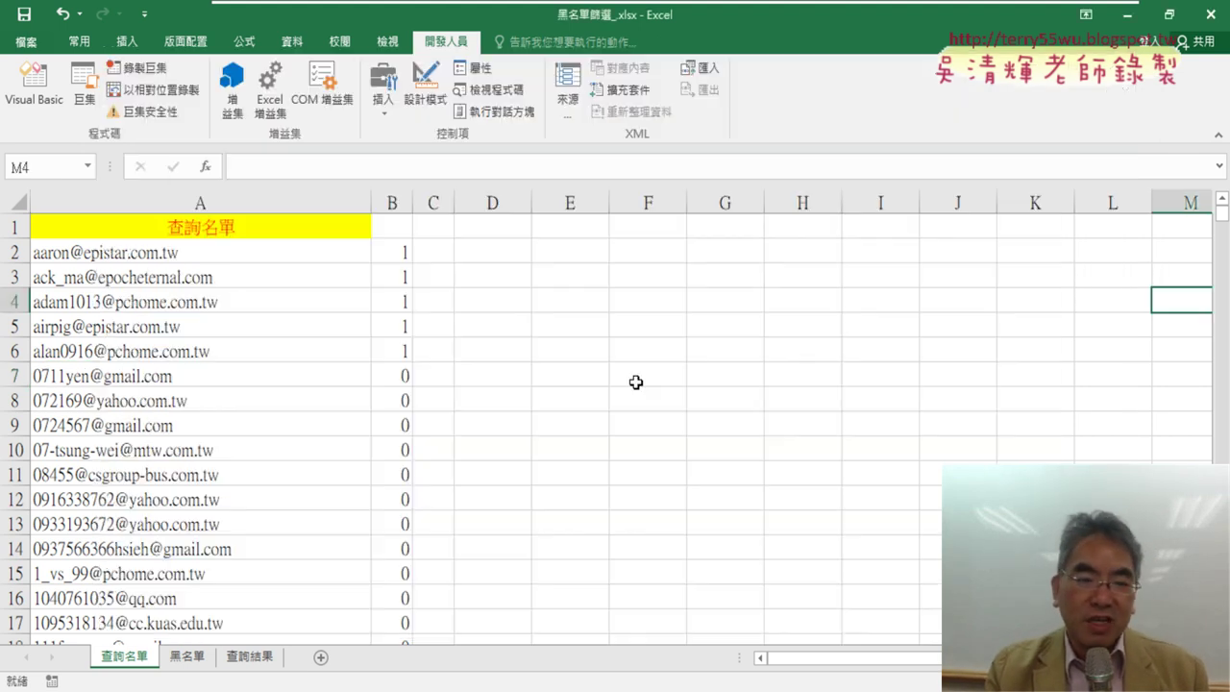
click(257, 657)
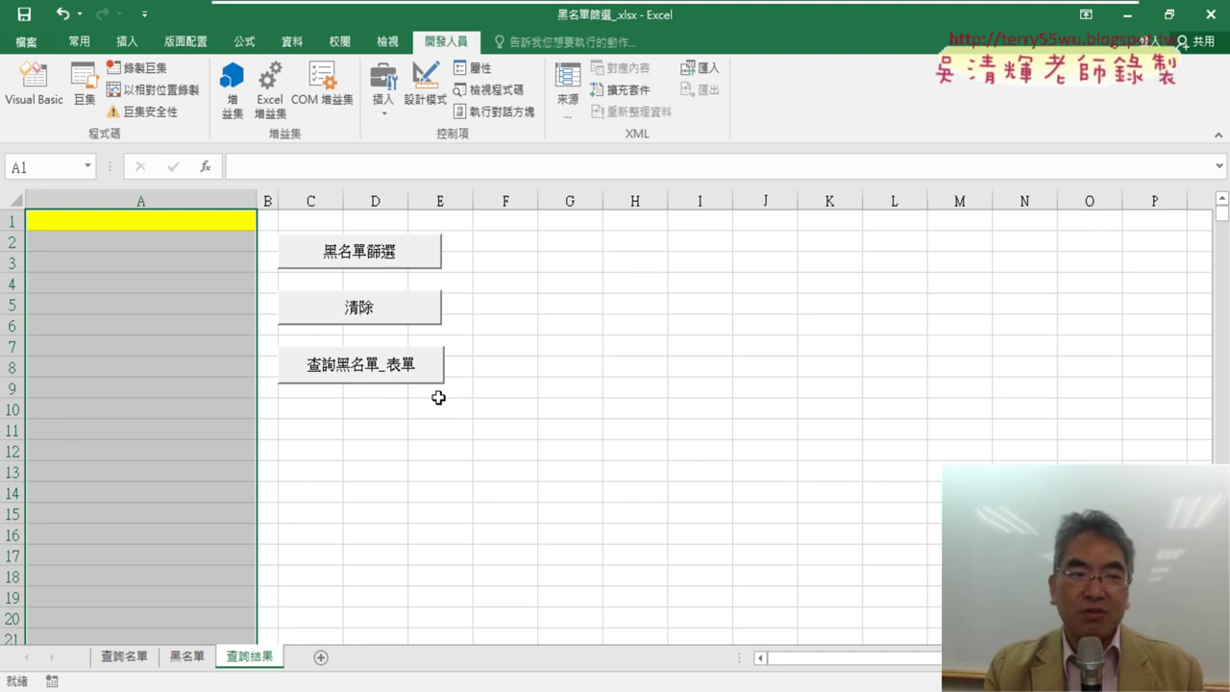
click(33, 82)
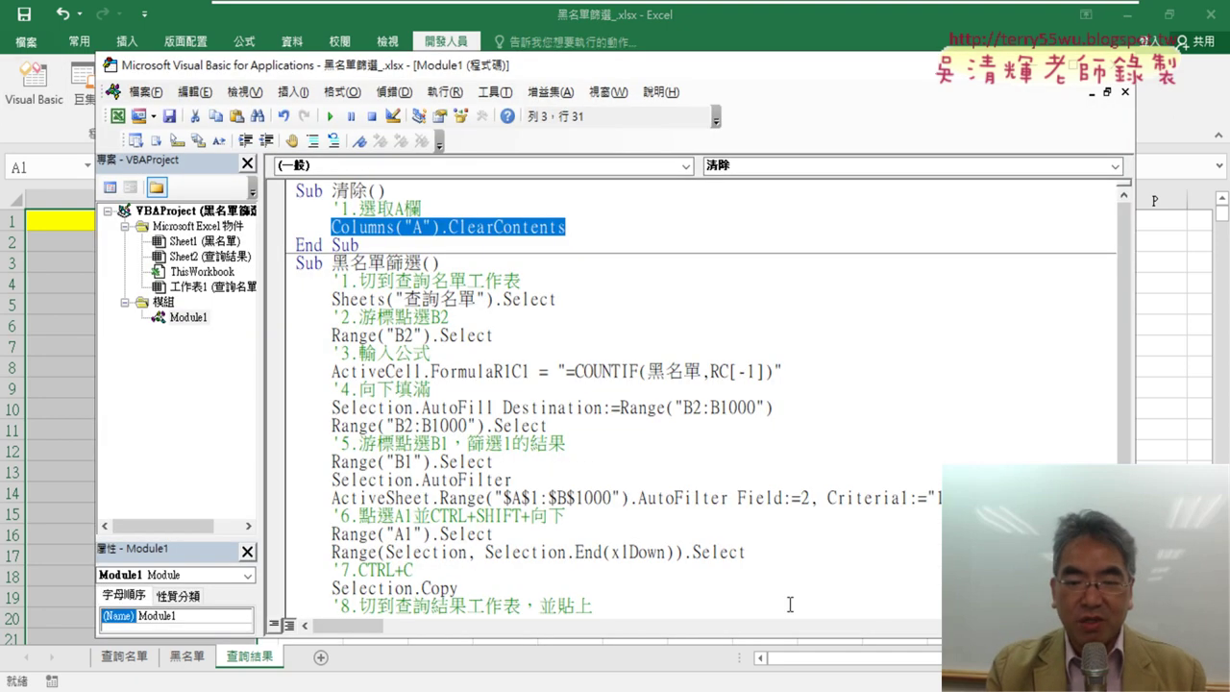